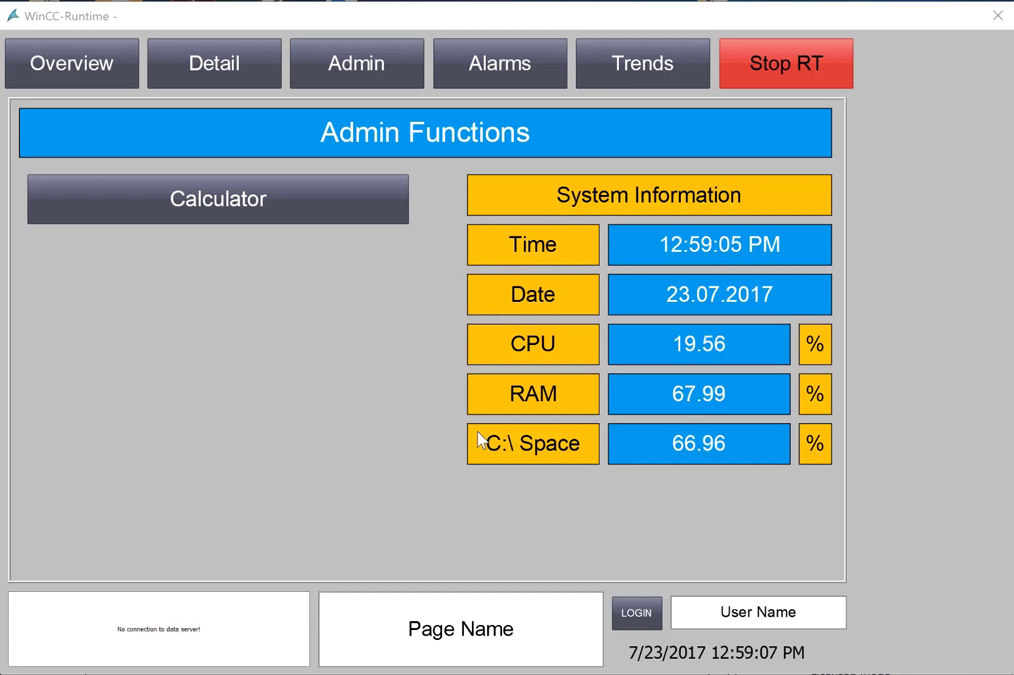
Step: Launch the calculator from the Admin Functions page, close it, and stop the runtime
{"action": "left_click", "coordinate": [267, 208]}
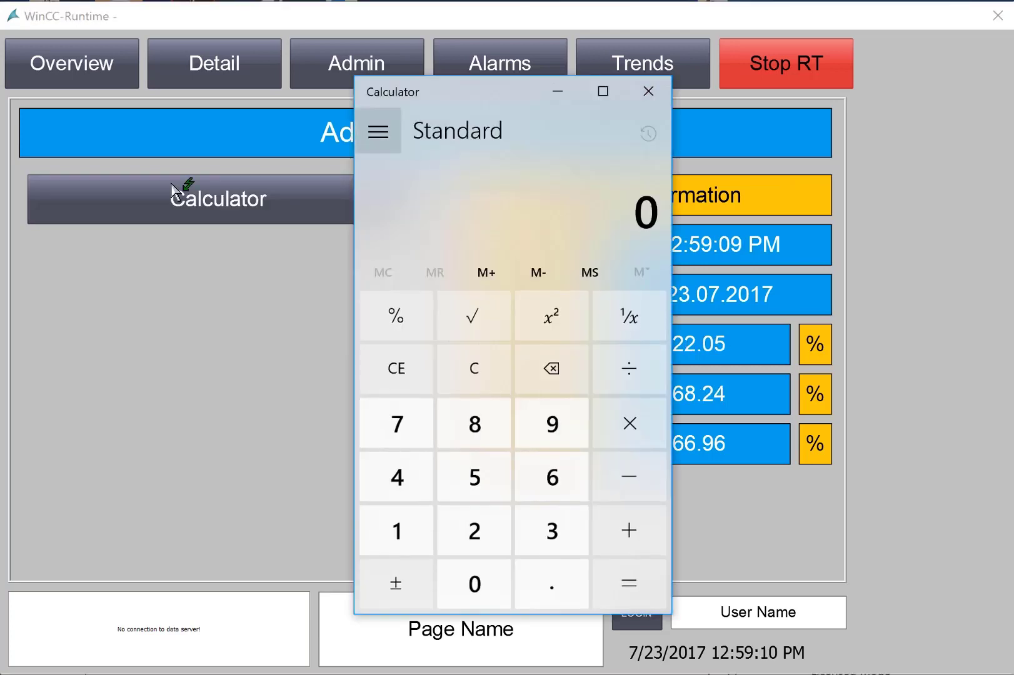
{"action": "left_click", "coordinate": [648, 98]}
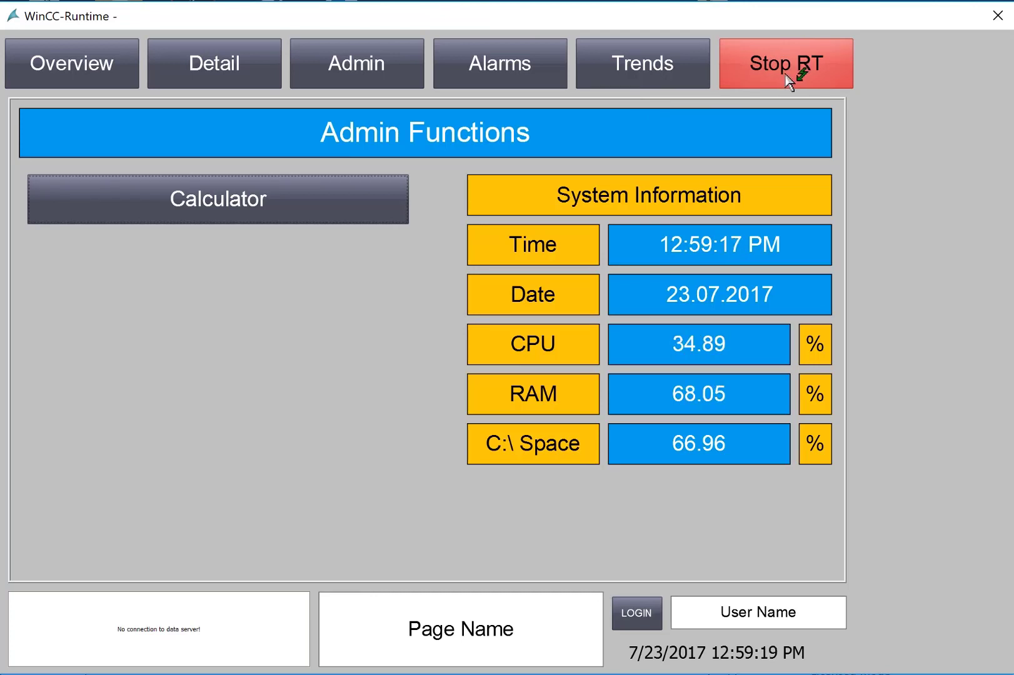
{"action": "left_click", "coordinate": [789, 80]}
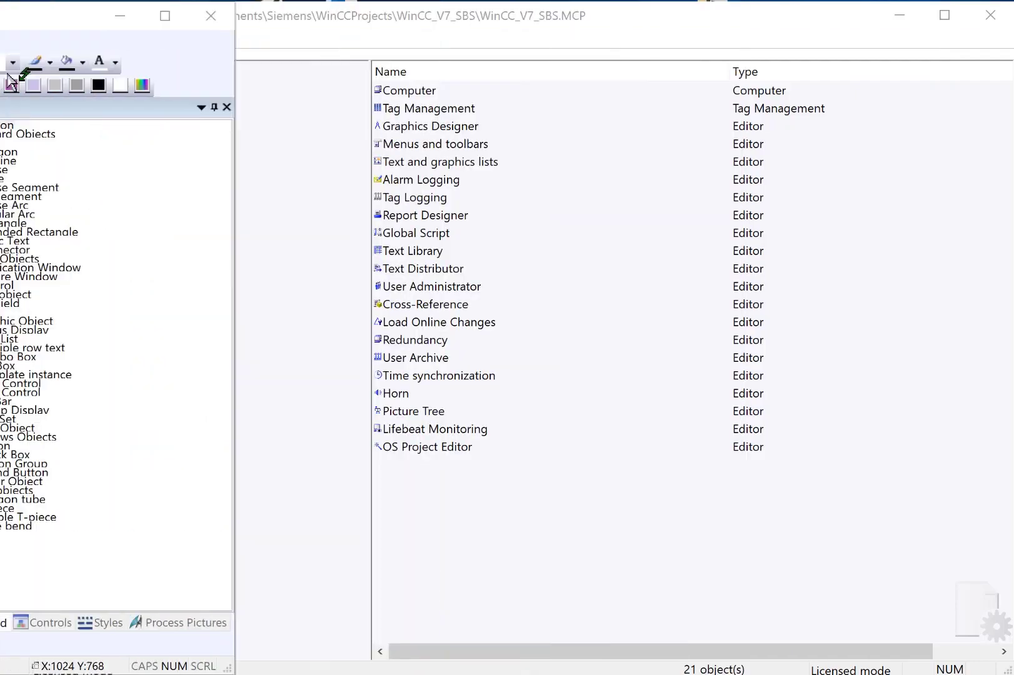
Step: Open the project's Tag Management and add the System Info communication driver
{"action": "left_click", "coordinate": [98, 101]}
{"action": "double_click", "coordinate": [67, 102]}
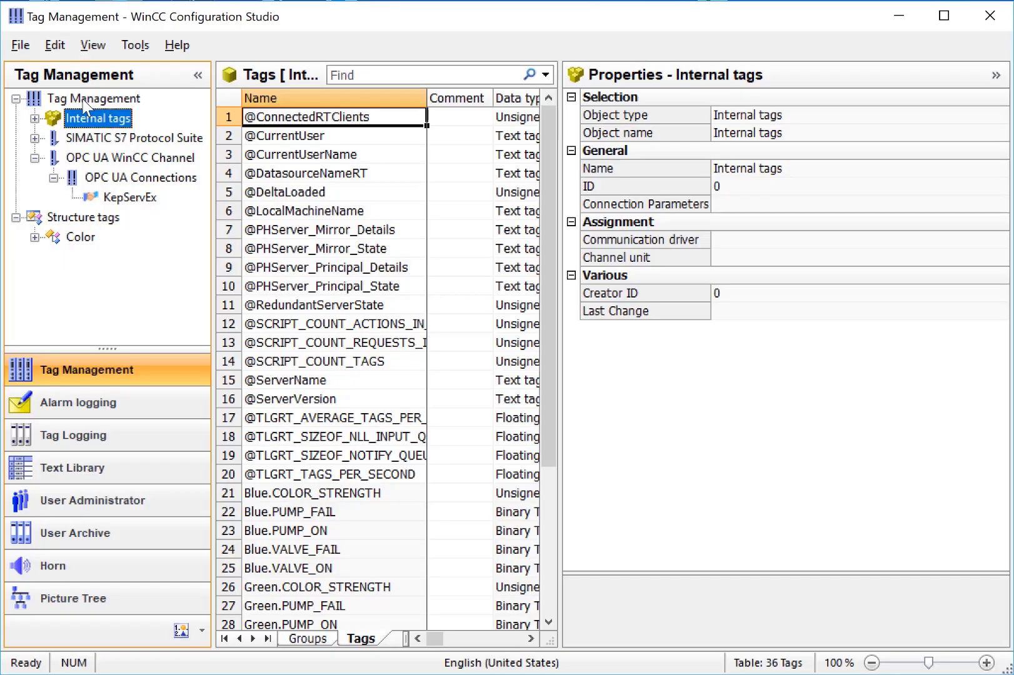
{"action": "left_click", "coordinate": [83, 100]}
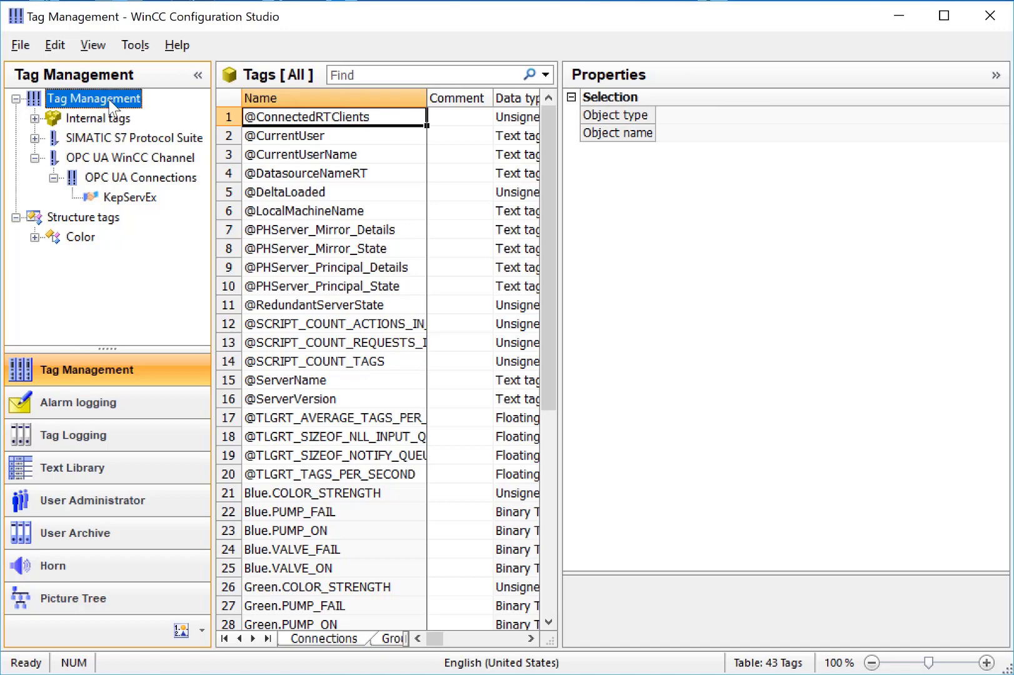
{"action": "right_click", "coordinate": [104, 101]}
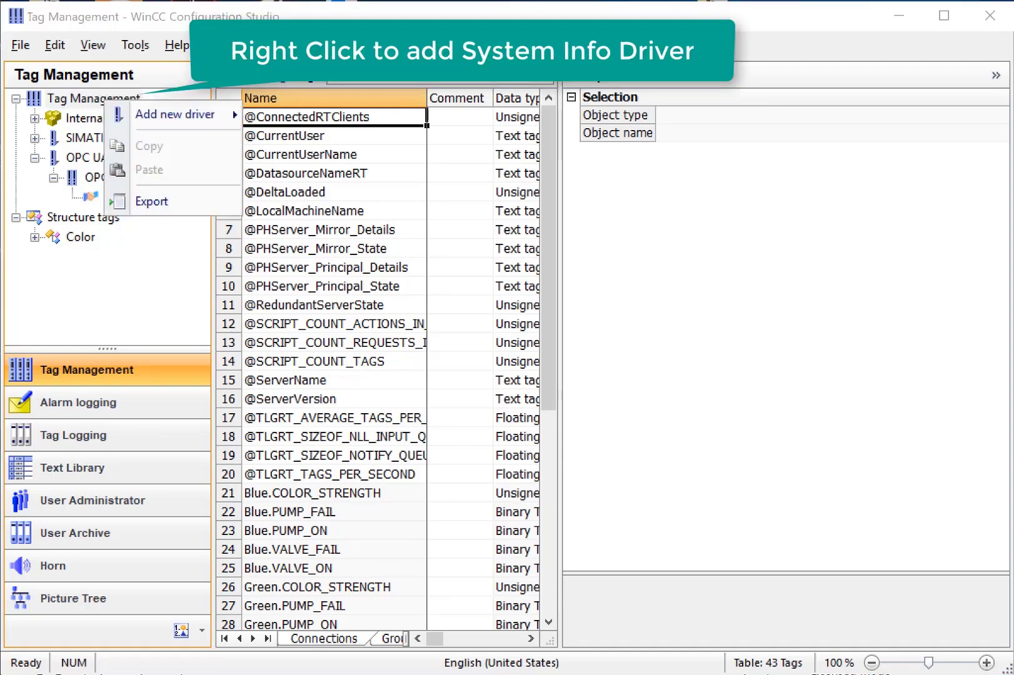
{"action": "mouse_move", "coordinate": [132, 112]}
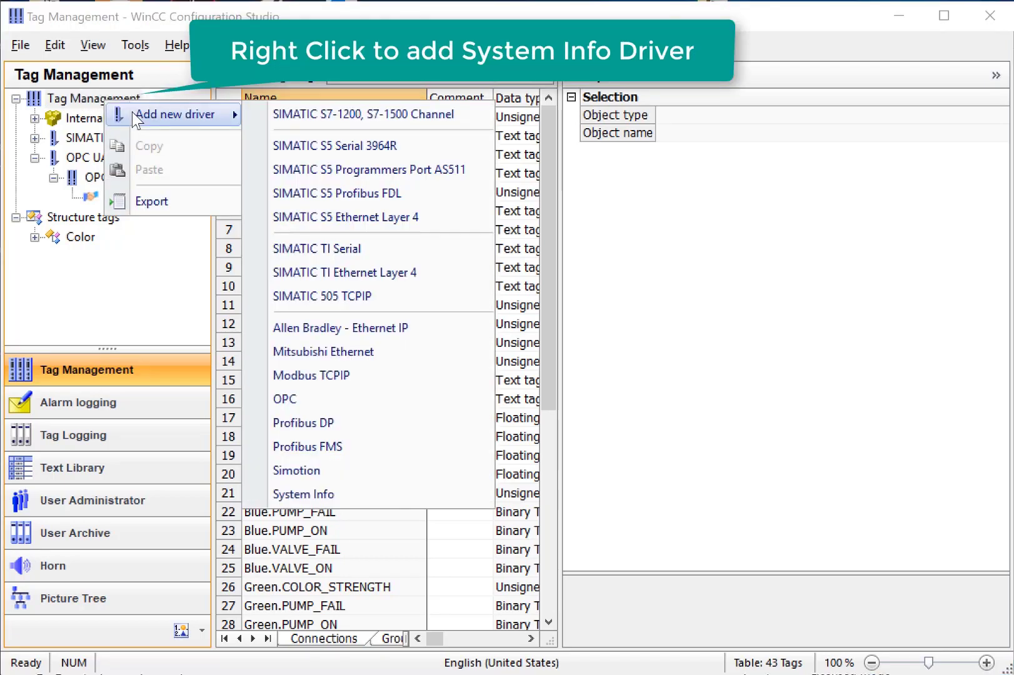
{"action": "left_click", "coordinate": [298, 495]}
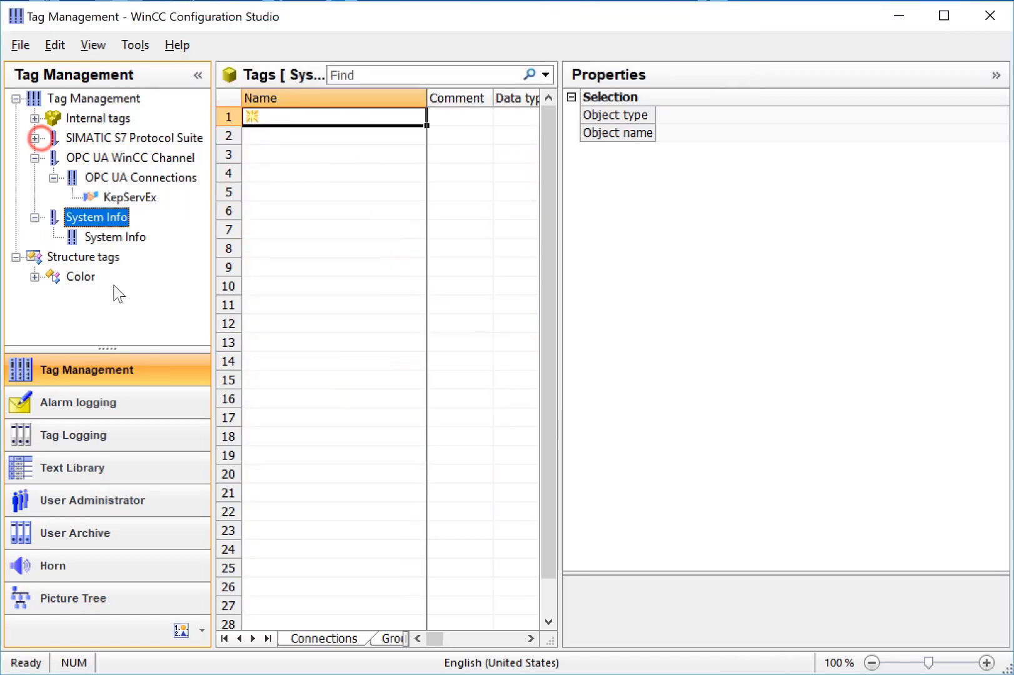
Step: Create a new connection named PC under the System Info channel unit
{"action": "left_click", "coordinate": [101, 238]}
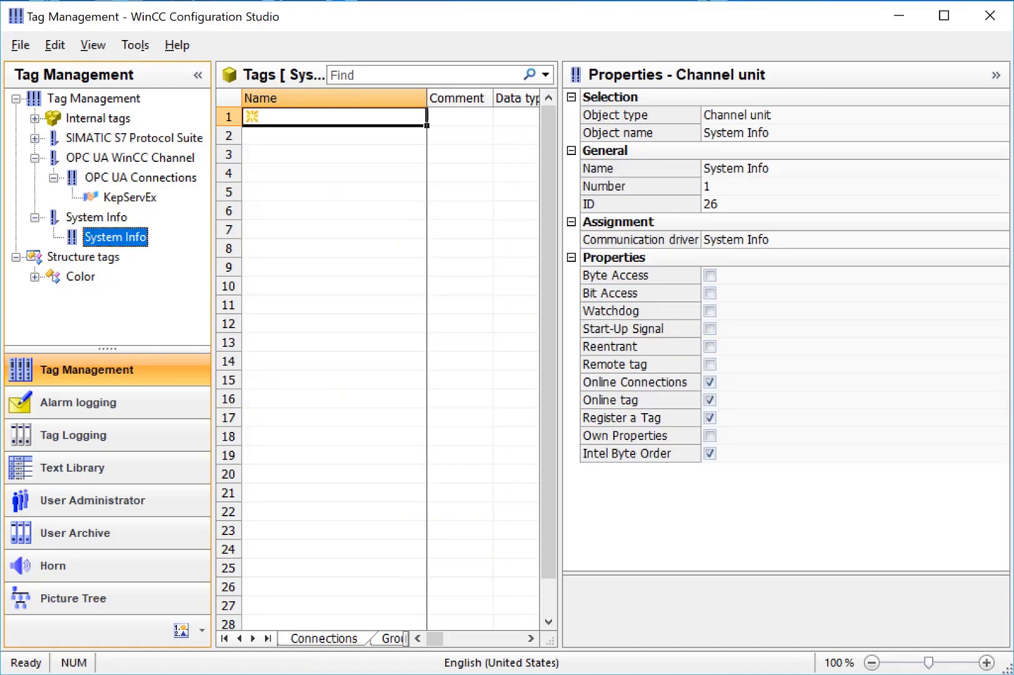
{"action": "right_click", "coordinate": [104, 239]}
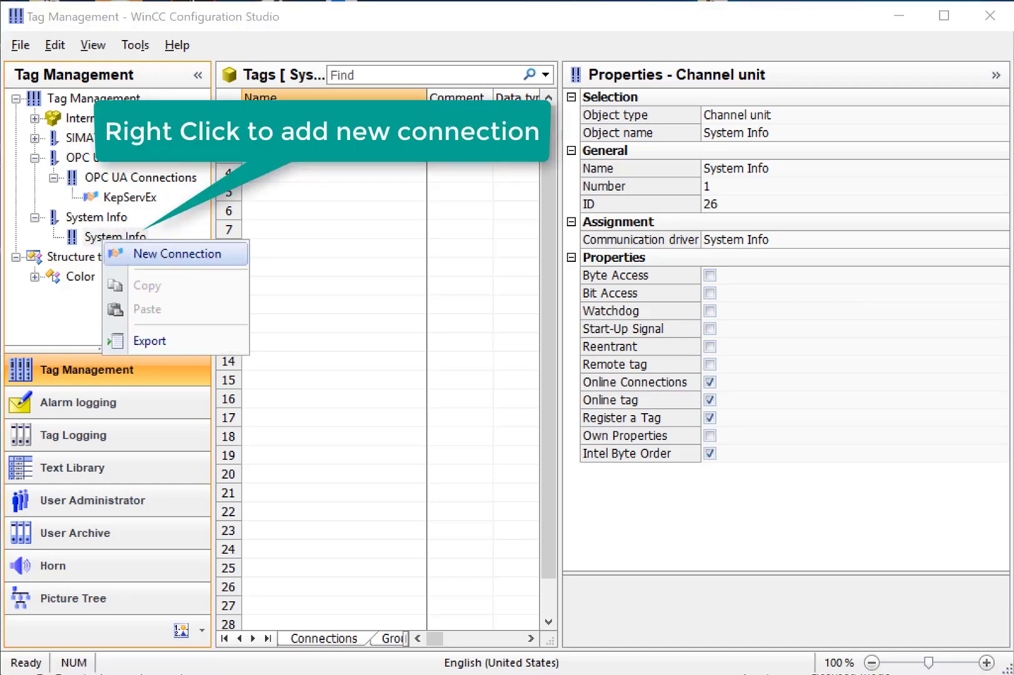
{"action": "left_click", "coordinate": [177, 253]}
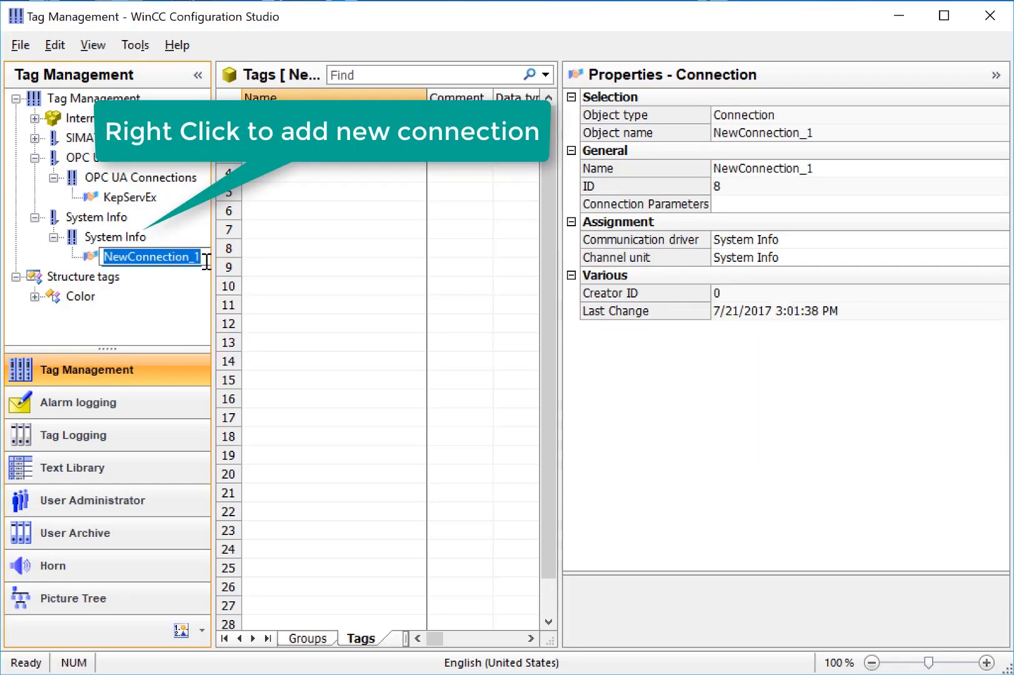
{"action": "type", "text": "PC"}
{"action": "key", "text": "Return"}
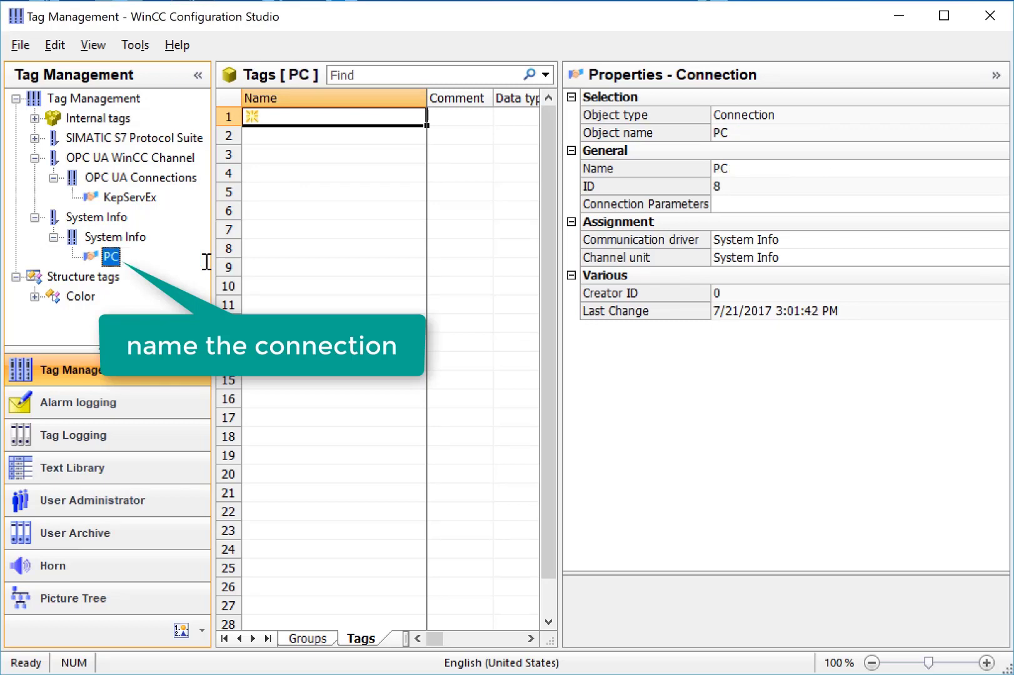
Step: Check the PC connection's parameters, dismiss the notice, and widen the tag table area
{"action": "right_click", "coordinate": [110, 256]}
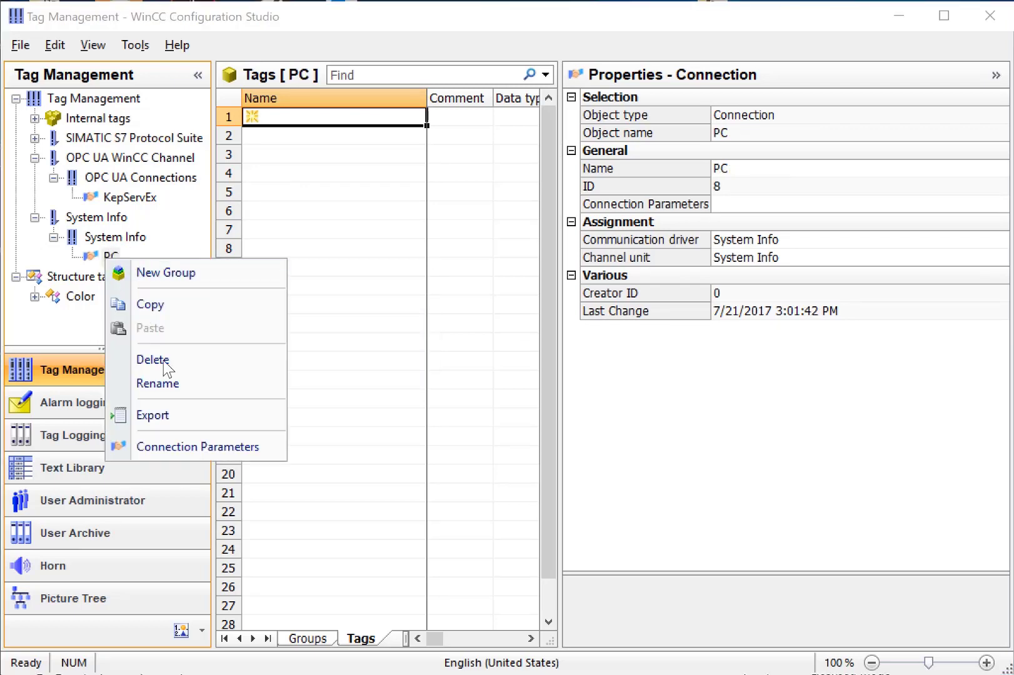
{"action": "left_click", "coordinate": [181, 446]}
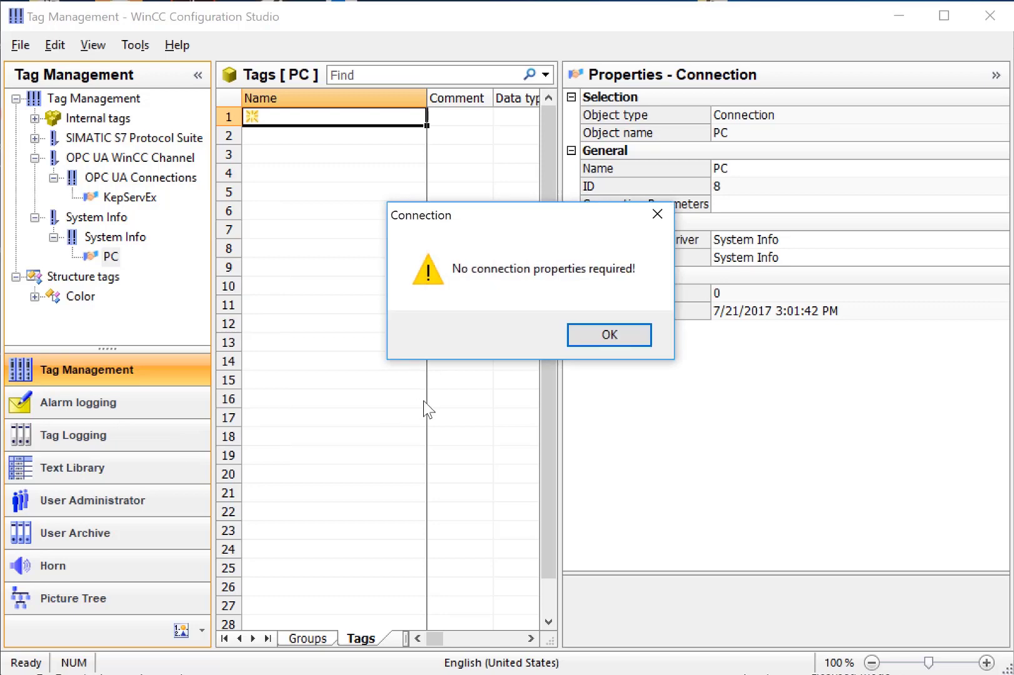
{"action": "left_click", "coordinate": [606, 337]}
{"action": "left_click_drag", "start_coordinate": [558, 365], "coordinate": [673, 358]}
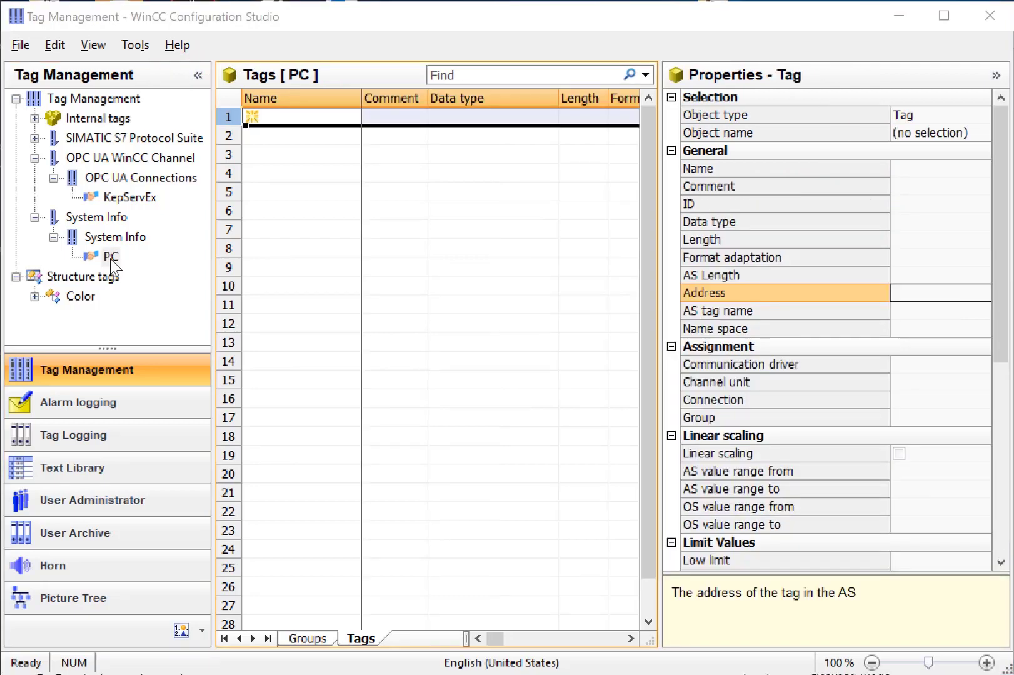
Step: Add a tag named Time to the PC connection, with data type Text tag 8-bit character set and length 12
{"action": "left_click", "coordinate": [110, 256]}
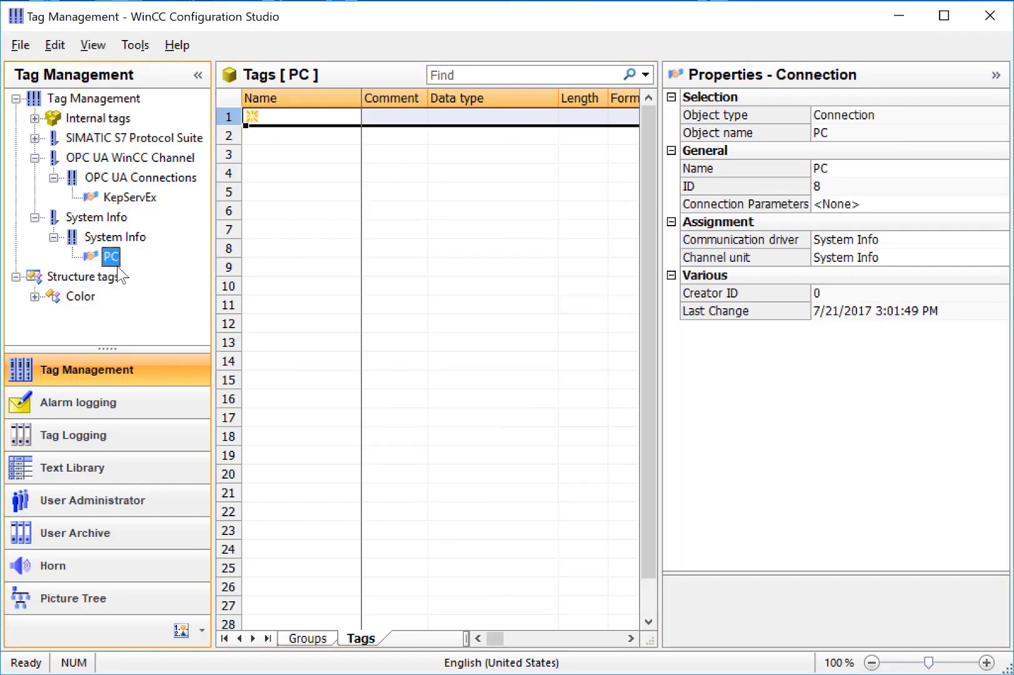
{"action": "left_click", "coordinate": [313, 116]}
{"action": "type", "text": "Time"}
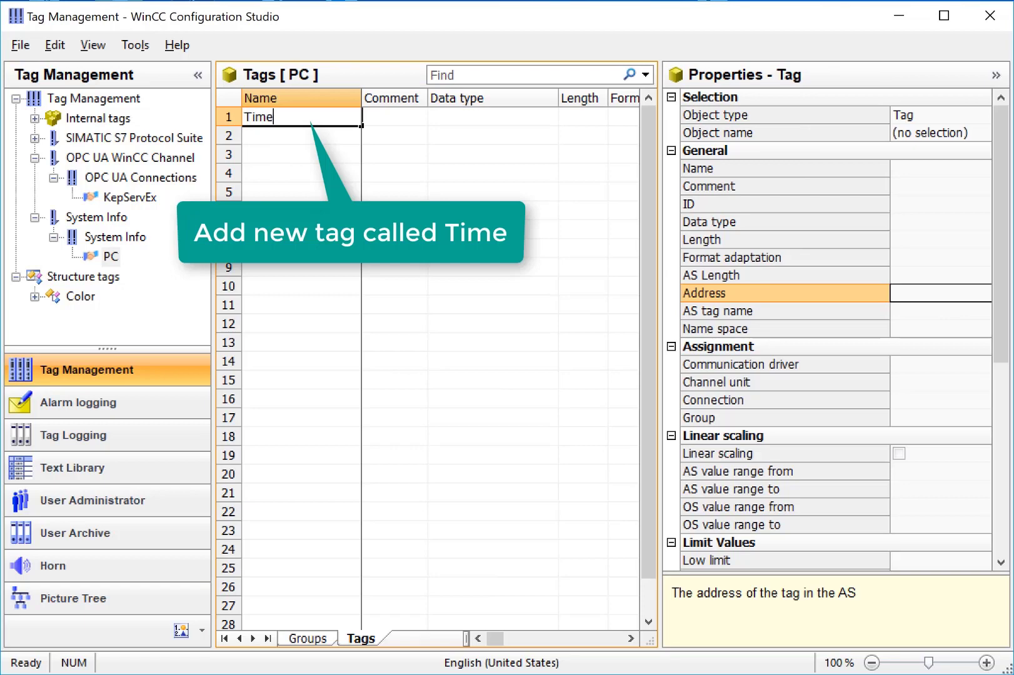
{"action": "key", "text": "Return"}
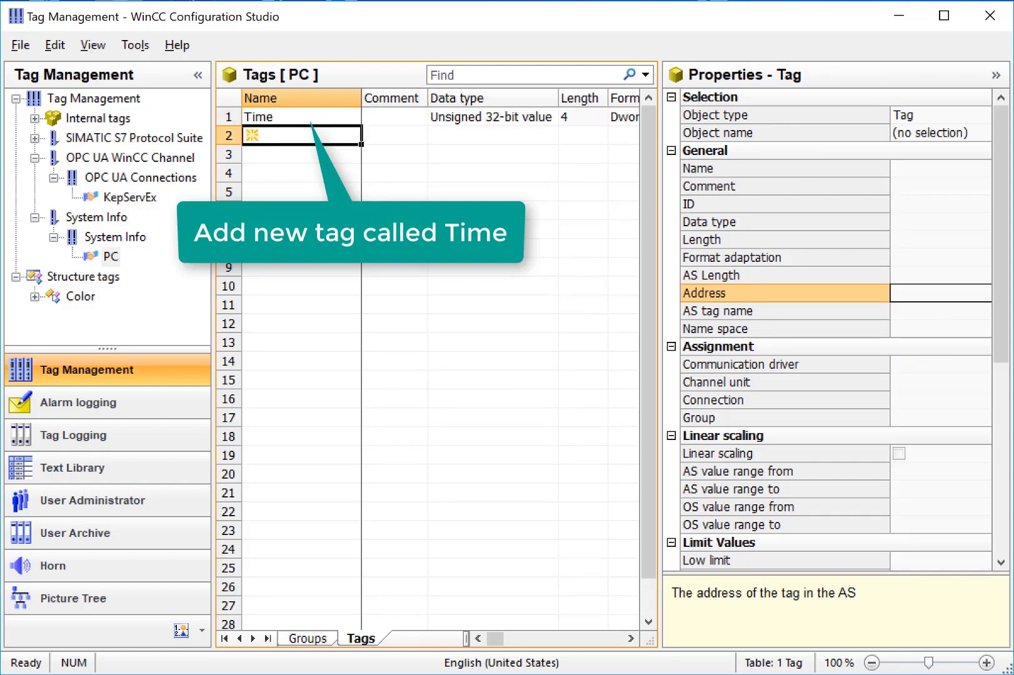
{"action": "left_click", "coordinate": [525, 117]}
{"action": "left_click", "coordinate": [566, 116]}
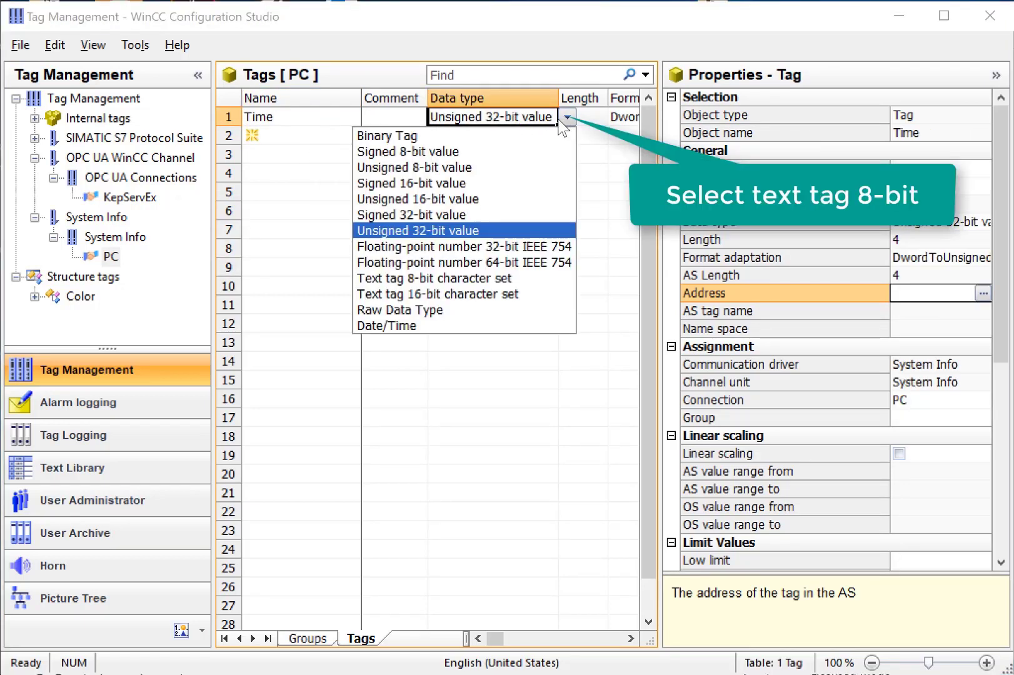
{"action": "left_click", "coordinate": [442, 277]}
{"action": "left_click", "coordinate": [584, 117]}
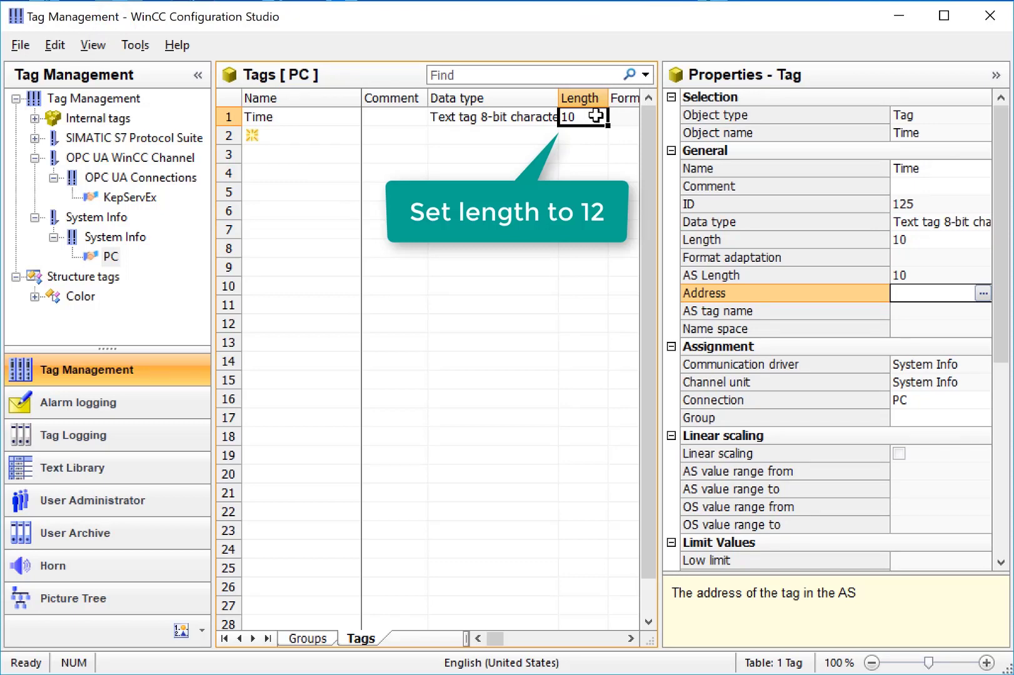
{"action": "double_click", "coordinate": [596, 116]}
Step: Set the Time tag's address to the Time function with the HH:MM:SS AM,PM format
{"action": "left_click", "coordinate": [229, 117]}
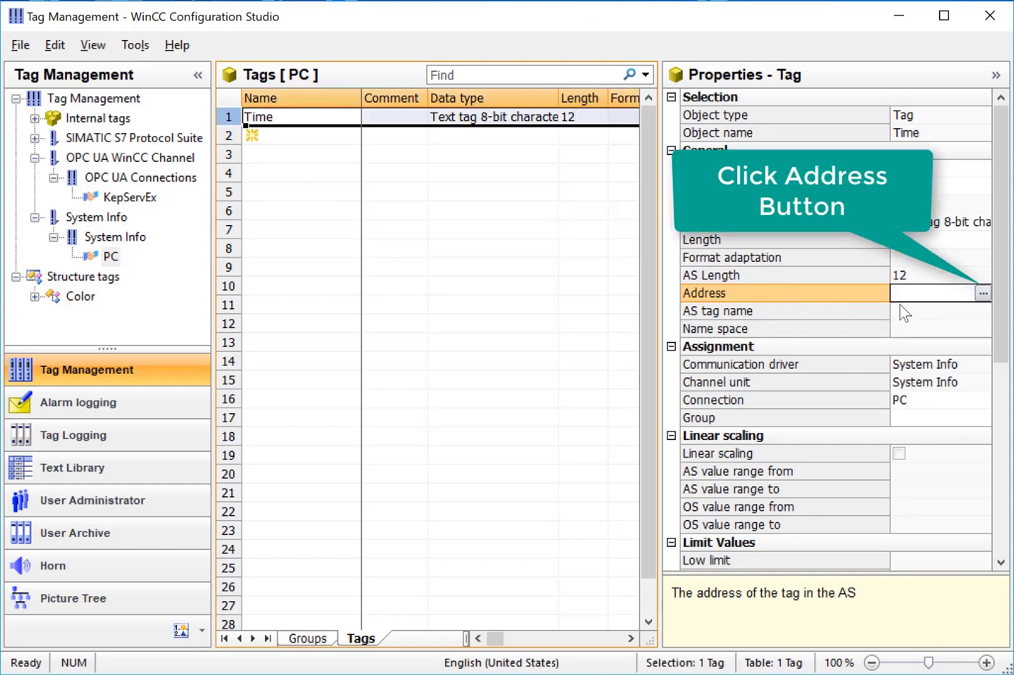
{"action": "left_click", "coordinate": [983, 293]}
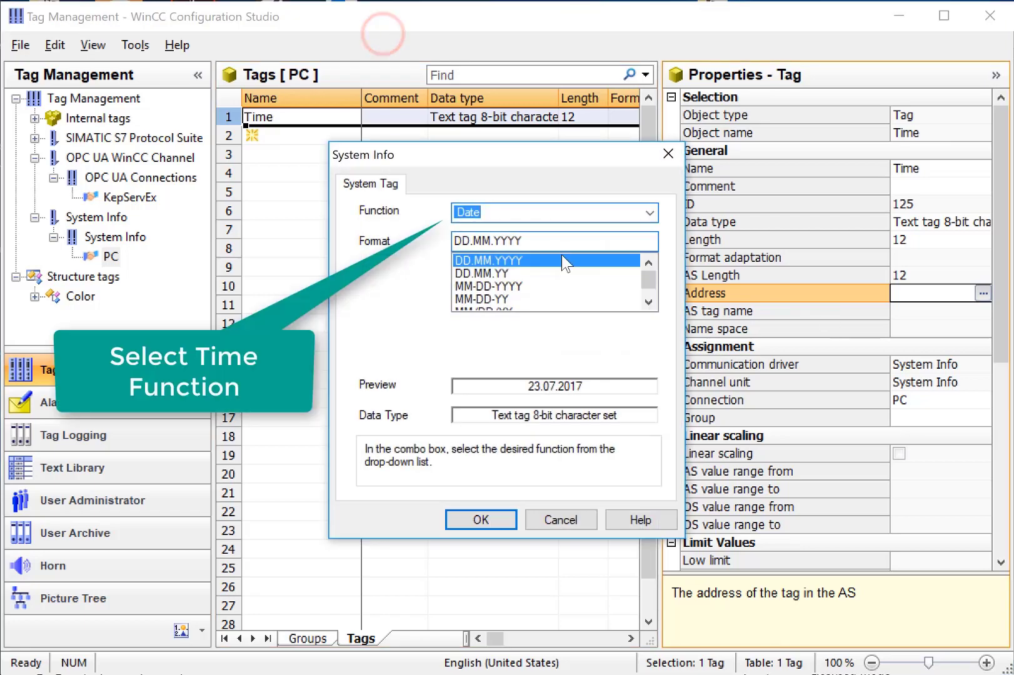
{"action": "left_click", "coordinate": [650, 213]}
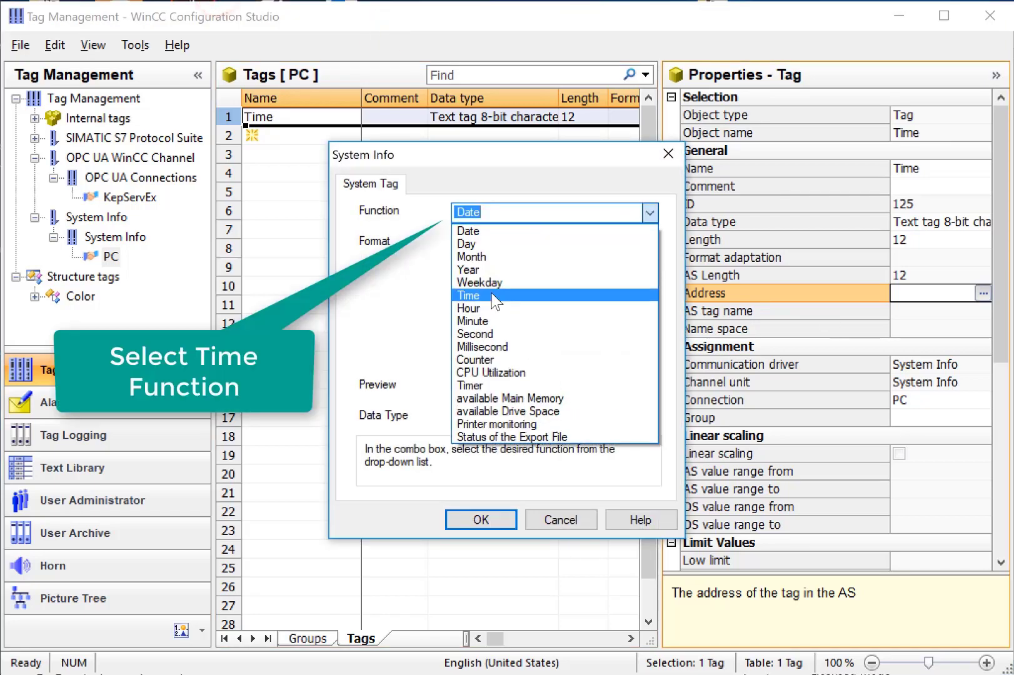
{"action": "left_click", "coordinate": [494, 295]}
{"action": "left_click", "coordinate": [531, 286]}
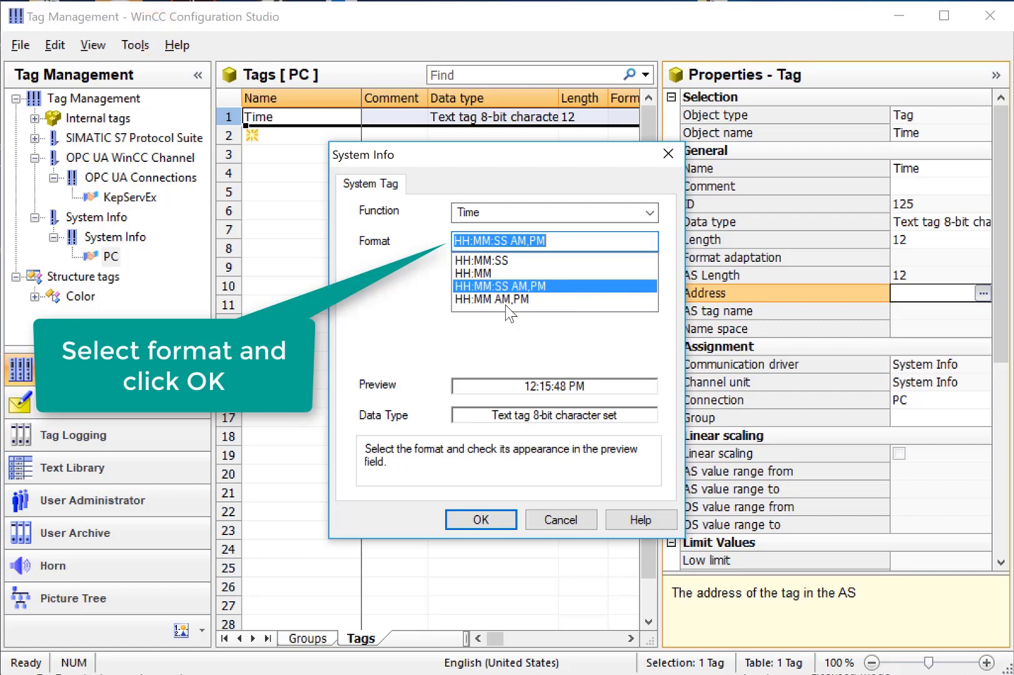
{"action": "left_click", "coordinate": [500, 519]}
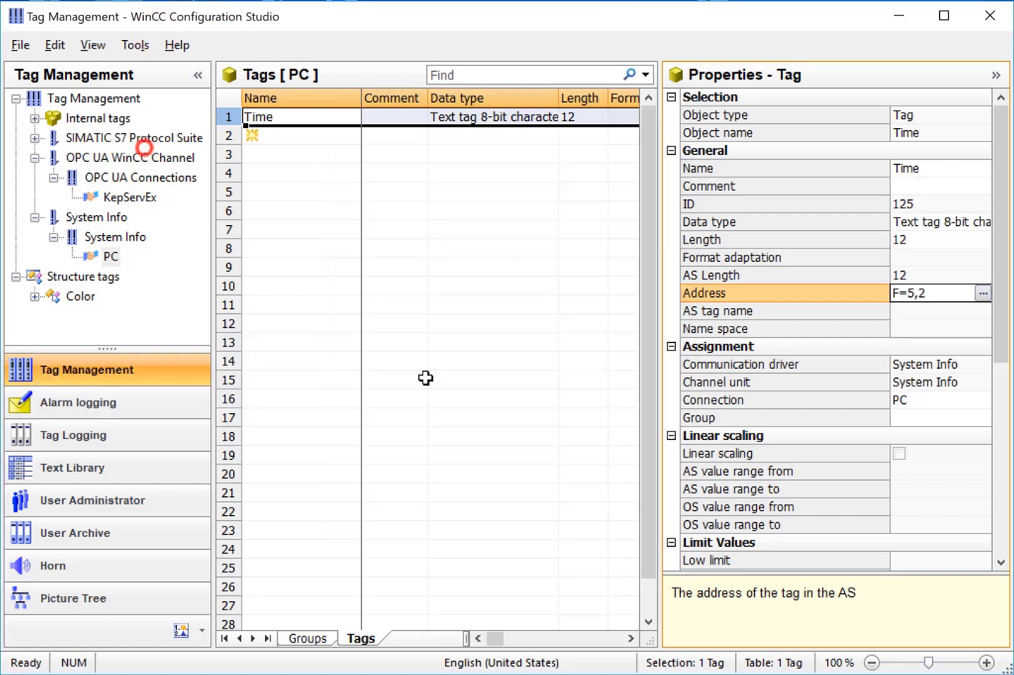
Step: Add a tag named Date to the PC connection with data type Text tag 8-bit character set
{"action": "left_click", "coordinate": [301, 135]}
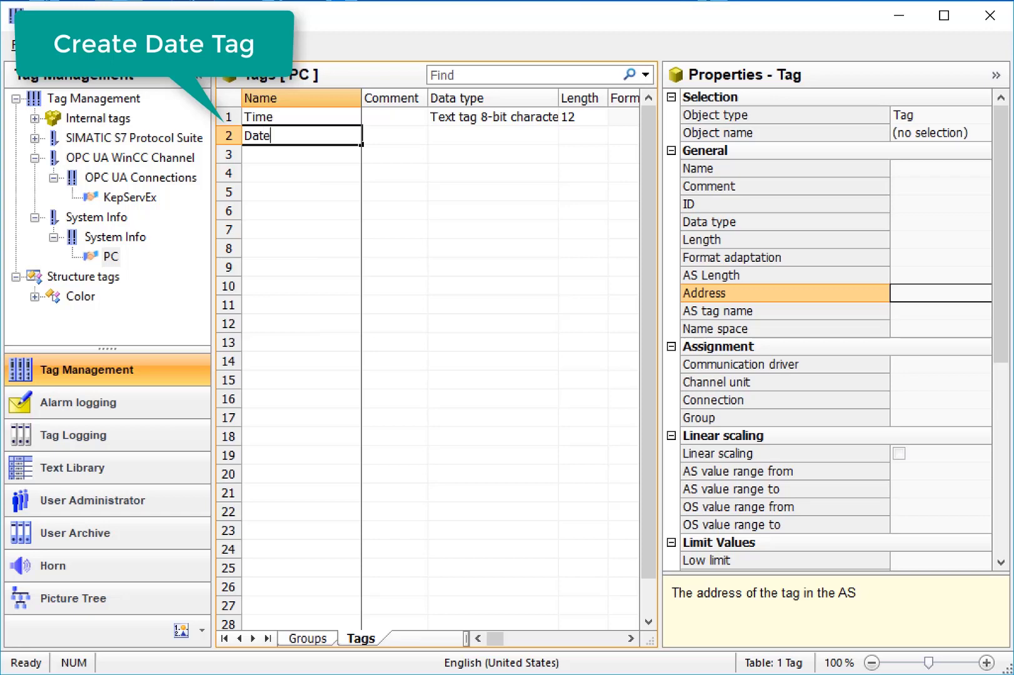
{"action": "key", "text": "Return"}
{"action": "left_click", "coordinate": [525, 135]}
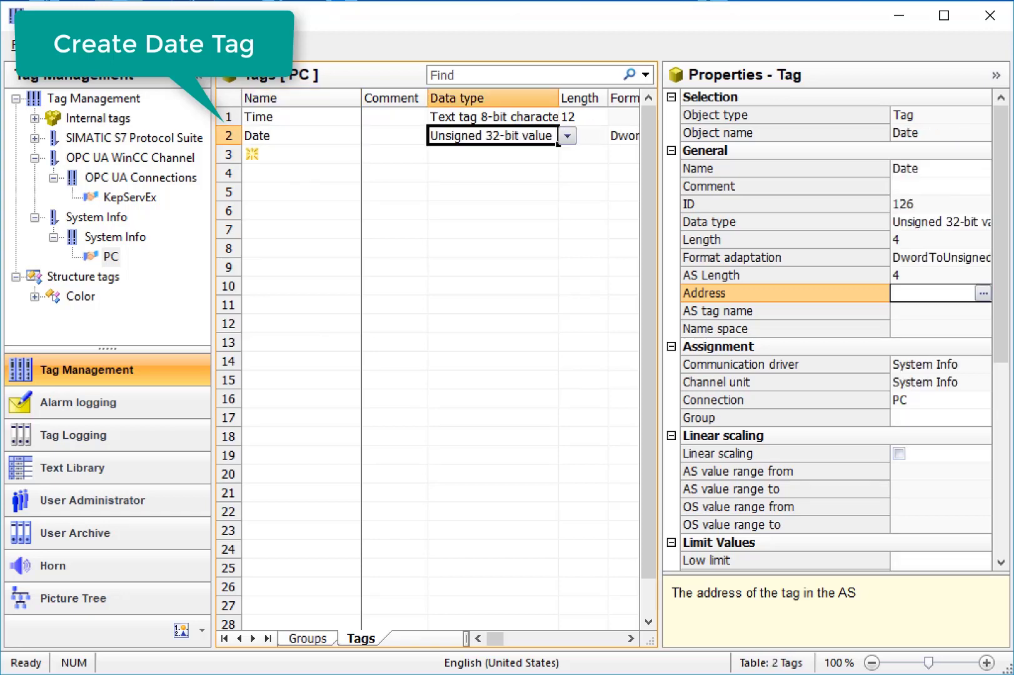
{"action": "left_click", "coordinate": [566, 139]}
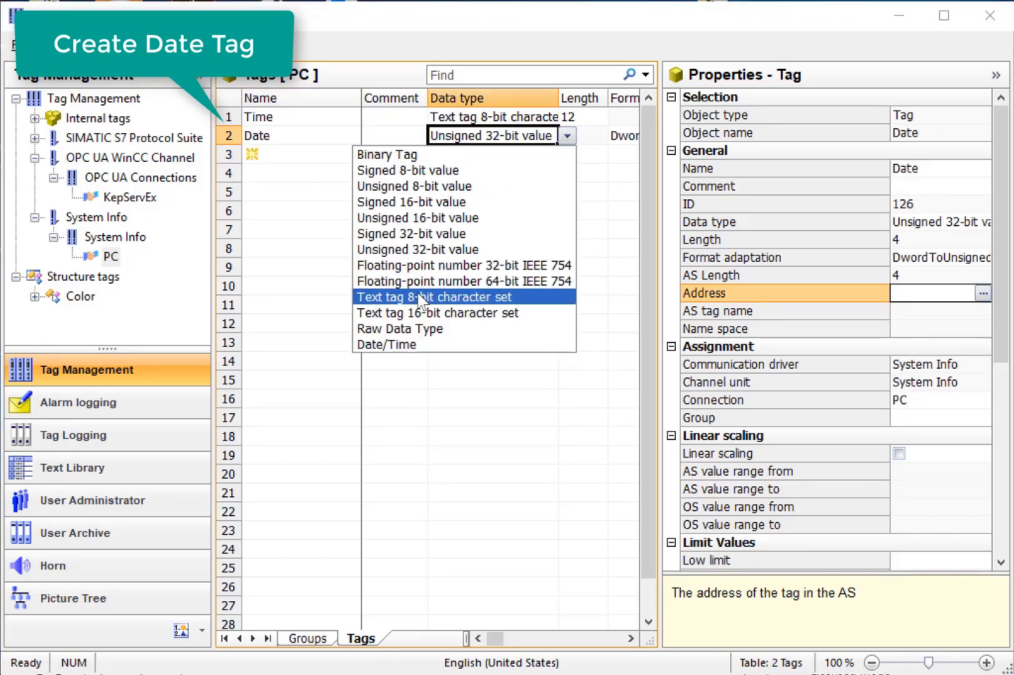
{"action": "left_click", "coordinate": [423, 297]}
{"action": "left_click", "coordinate": [591, 135]}
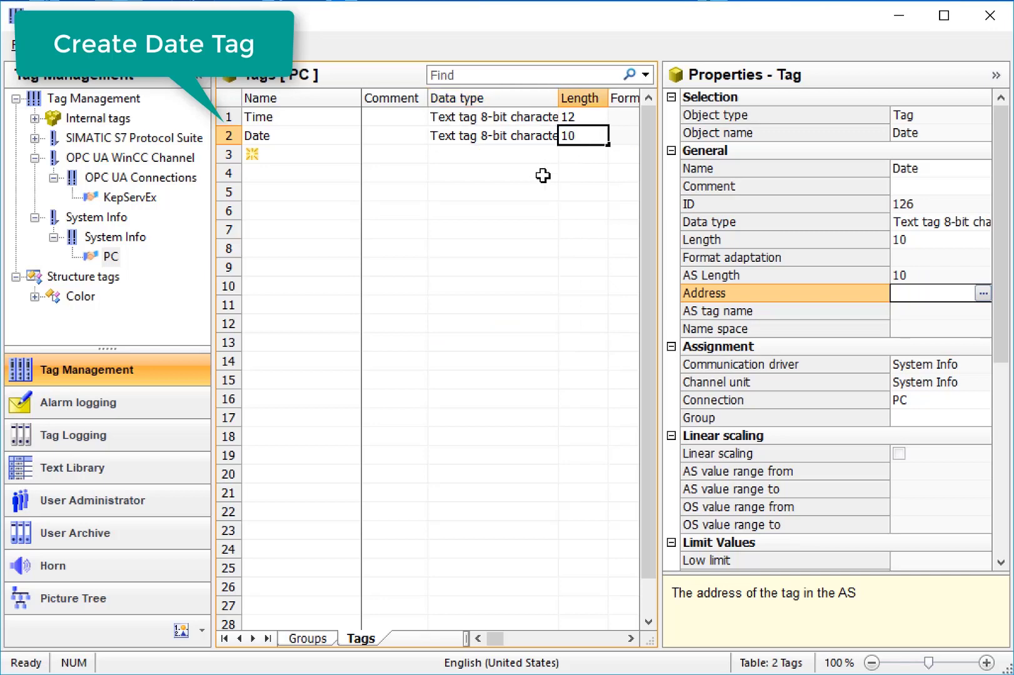
{"action": "left_click", "coordinate": [494, 152]}
Step: Set the Date tag's address to the Date function with the DD.MM.YYYY format
{"action": "left_click", "coordinate": [232, 136]}
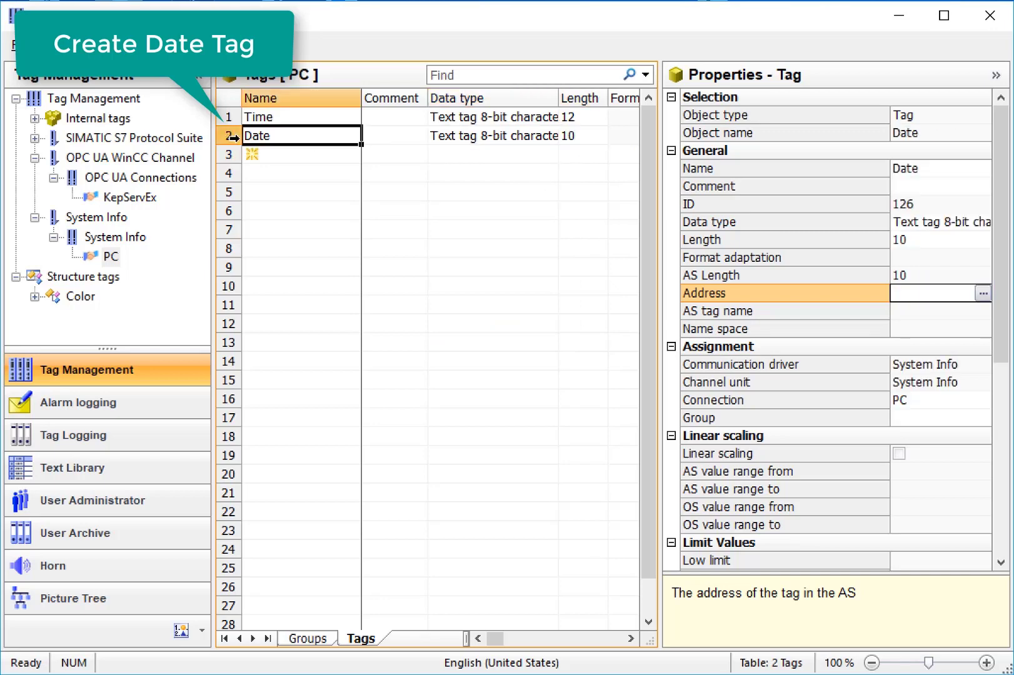
{"action": "left_click", "coordinate": [983, 293]}
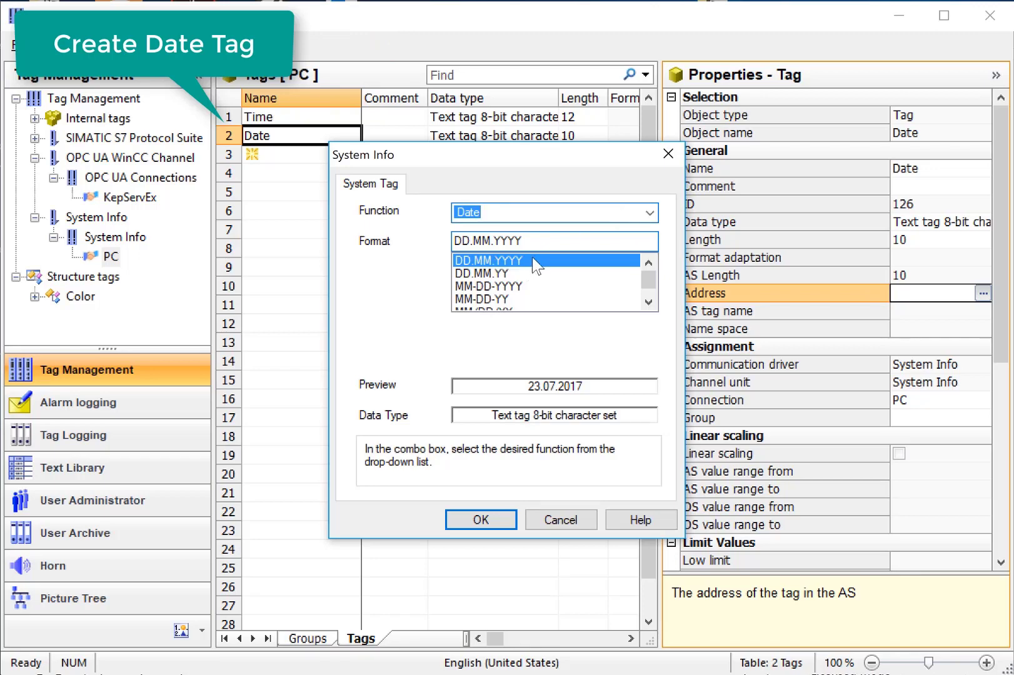
{"action": "left_click", "coordinate": [476, 519]}
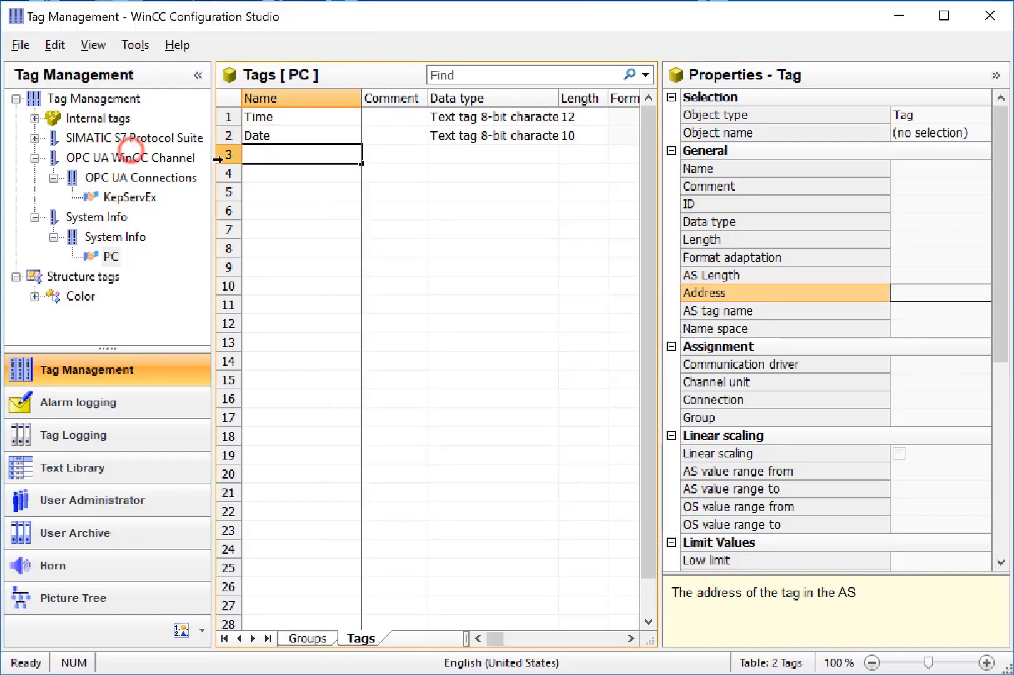
Step: Add a tag named CPU to the PC connection with data type Floating-point number 32-bit IEEE 754
{"action": "type", "text": "CPU"}
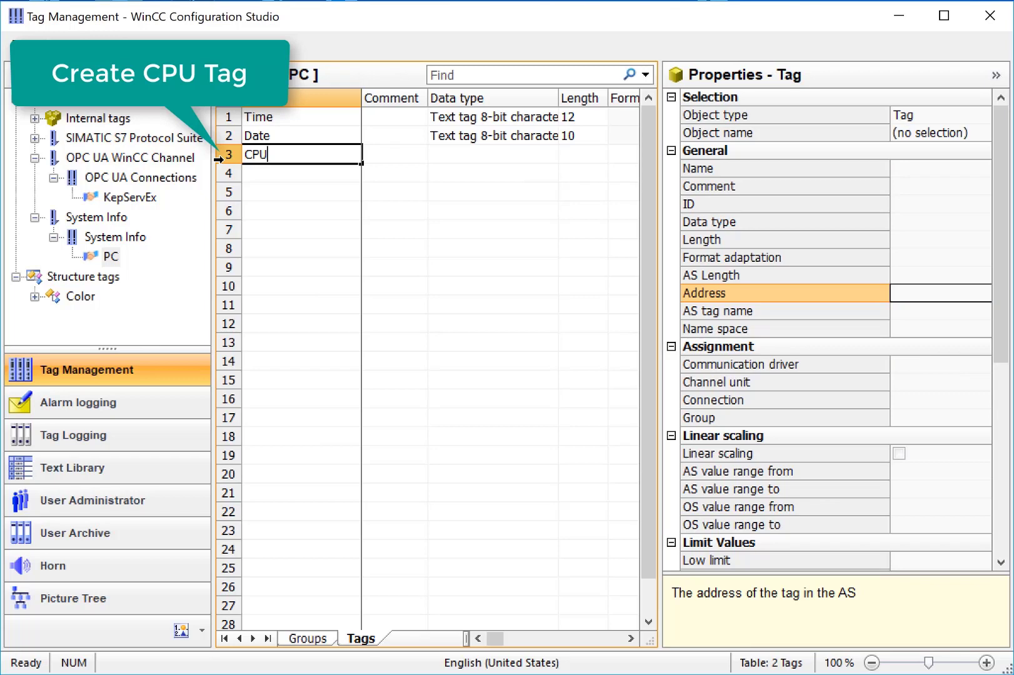
{"action": "key", "text": "Return"}
{"action": "left_click", "coordinate": [555, 157]}
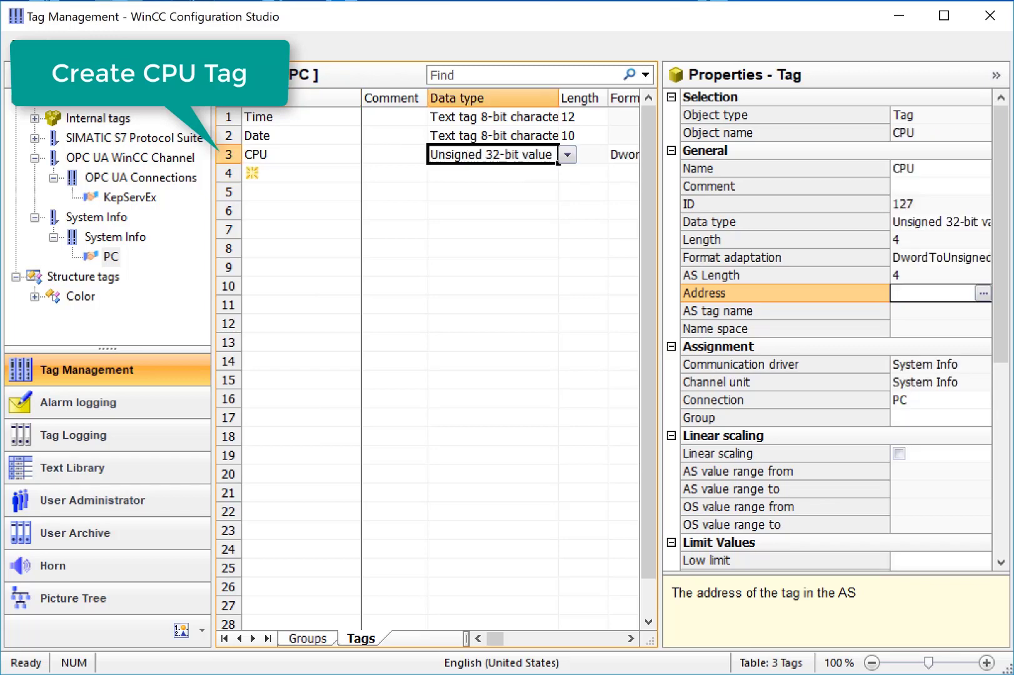
{"action": "left_click", "coordinate": [566, 155]}
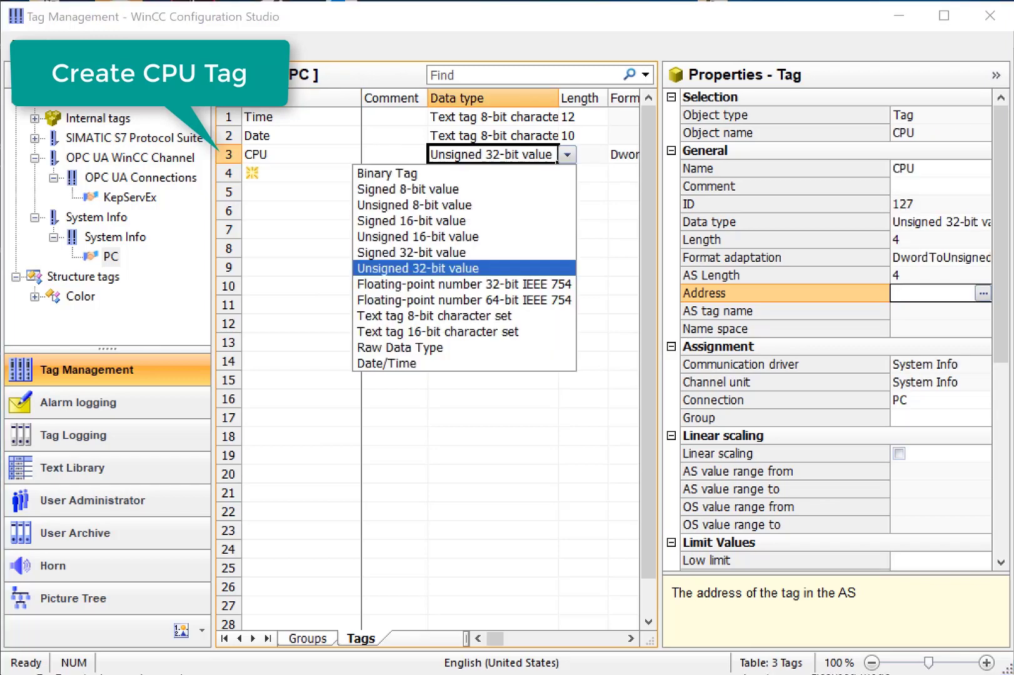
{"action": "left_click", "coordinate": [464, 284]}
Step: Set the CPU tag's address to the CPU Utilization function with the Total load in % format
{"action": "left_click", "coordinate": [983, 293]}
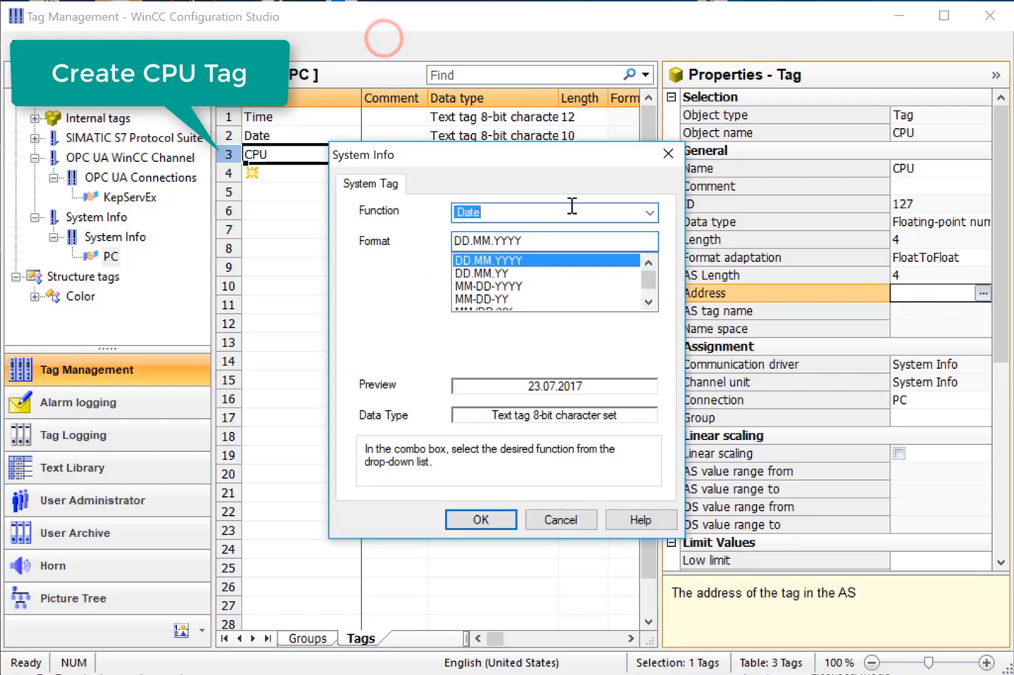
{"action": "left_click", "coordinate": [648, 213]}
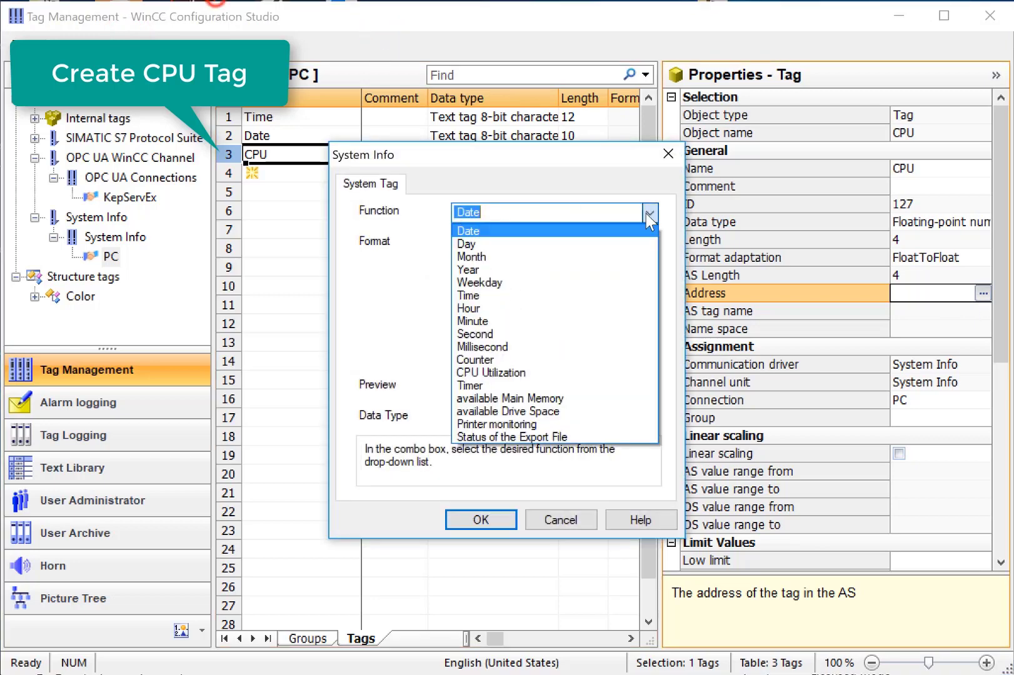
{"action": "left_click", "coordinate": [499, 372]}
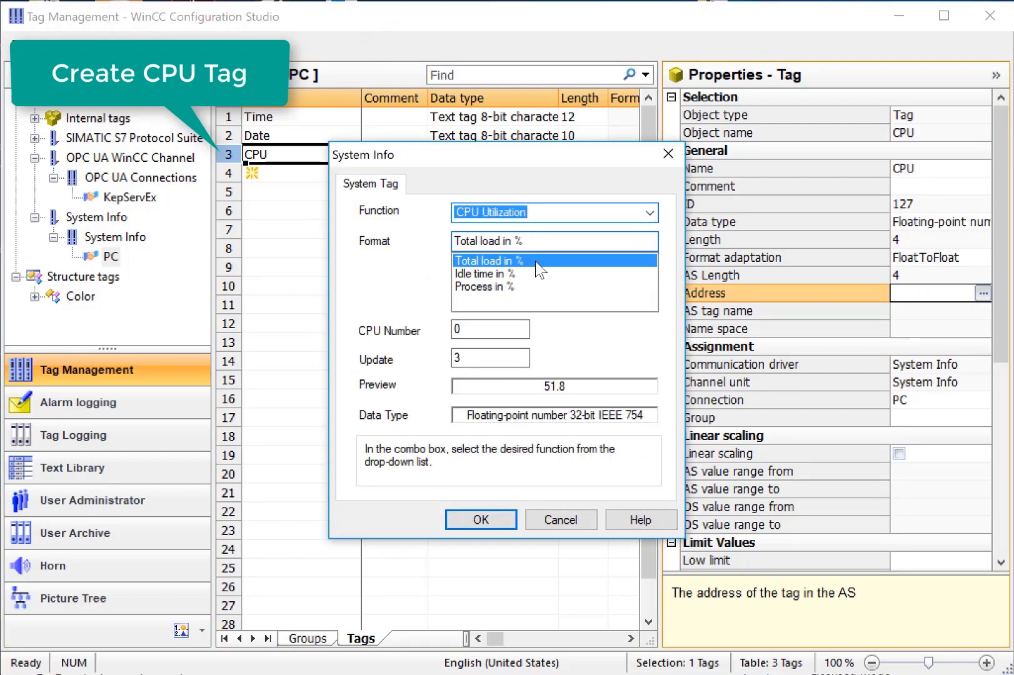
{"action": "left_click", "coordinate": [481, 520]}
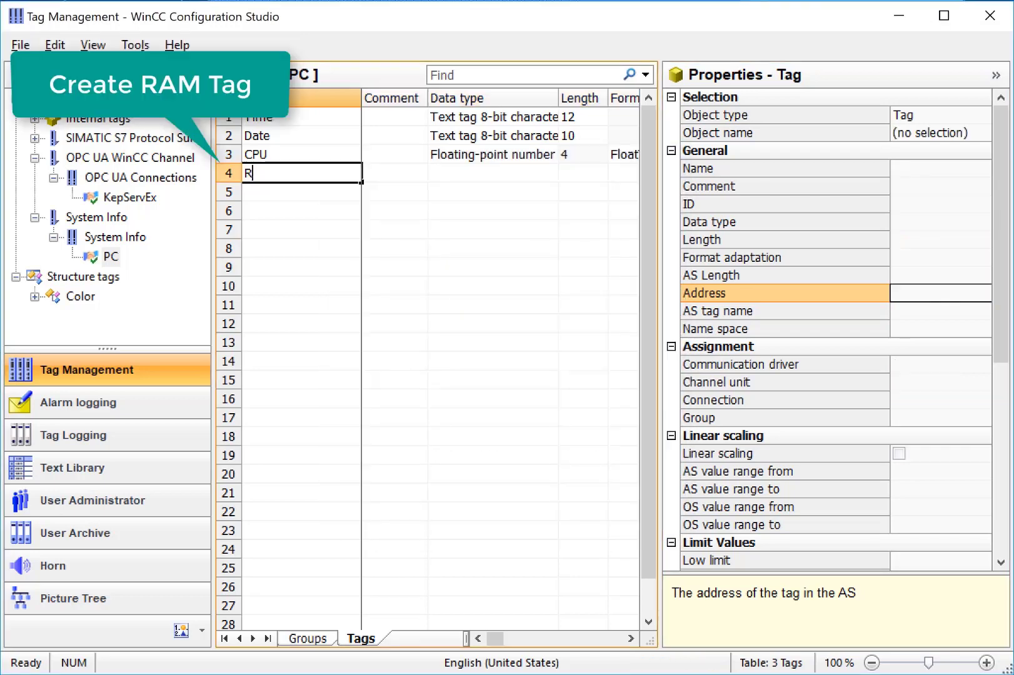
Step: Add a tag named RAM to the PC connection with data type Floating-point number 32-bit IEEE 754
{"action": "type", "text": "RAM"}
{"action": "key", "text": "Return"}
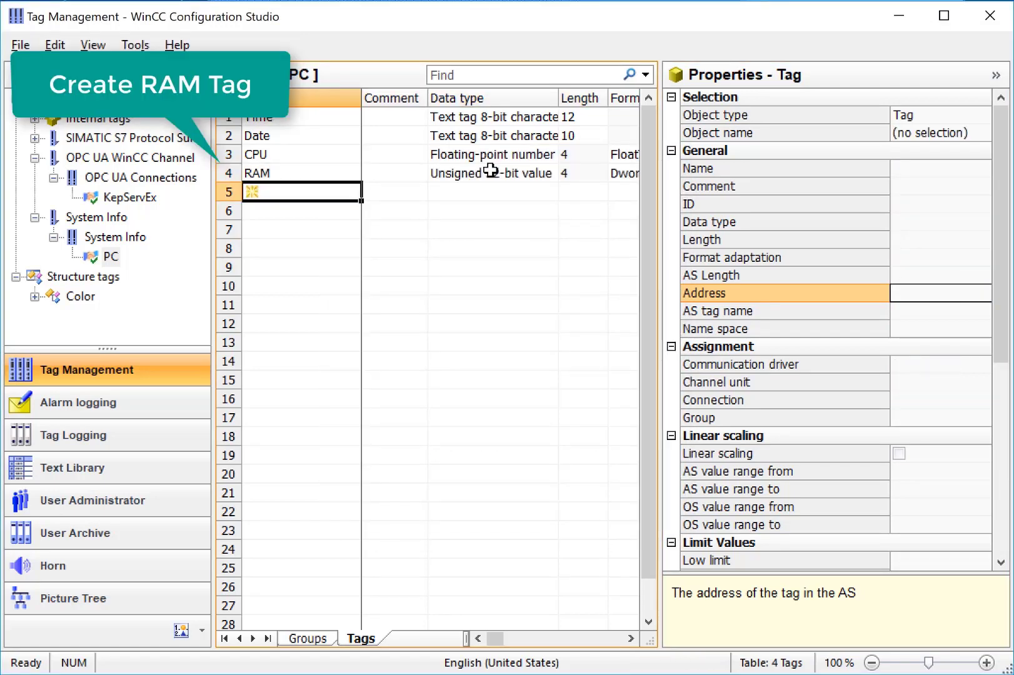
{"action": "left_click", "coordinate": [552, 171]}
{"action": "left_click", "coordinate": [567, 173]}
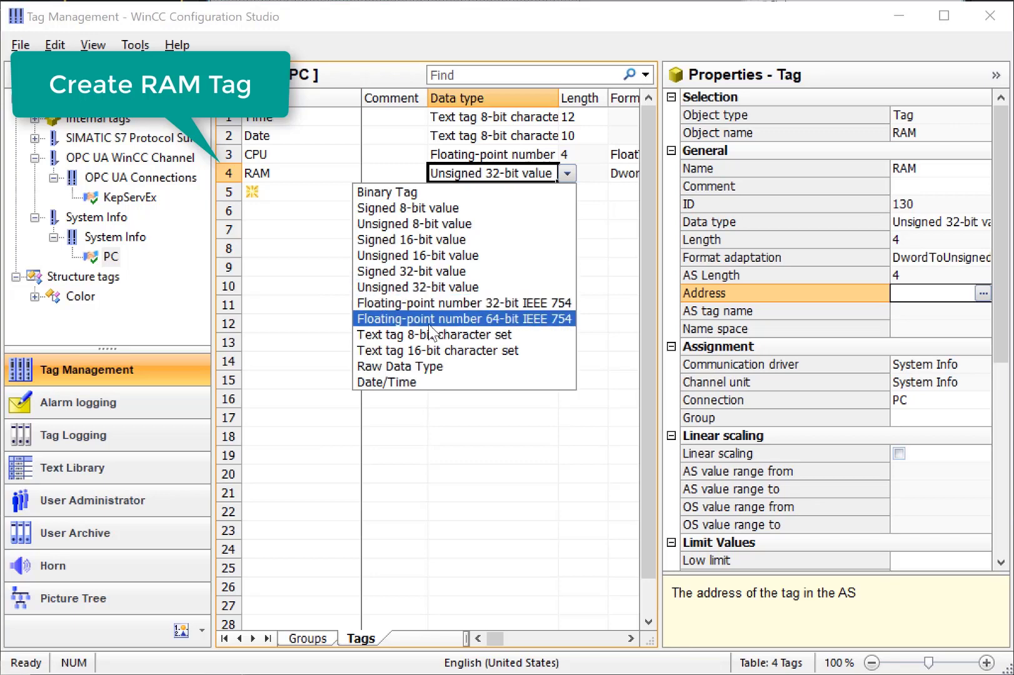
{"action": "left_click", "coordinate": [420, 303]}
Step: Set the RAM tag's address to the available Main Memory function with the Free mem in % format
{"action": "left_click", "coordinate": [982, 293]}
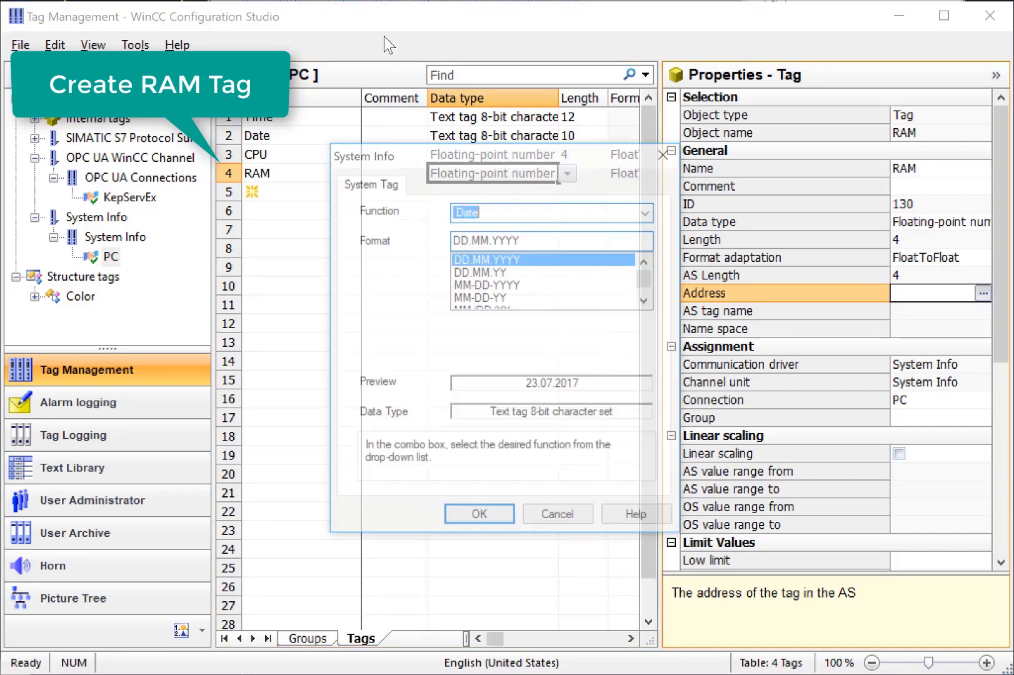
{"action": "left_click", "coordinate": [650, 214]}
{"action": "left_click", "coordinate": [629, 229]}
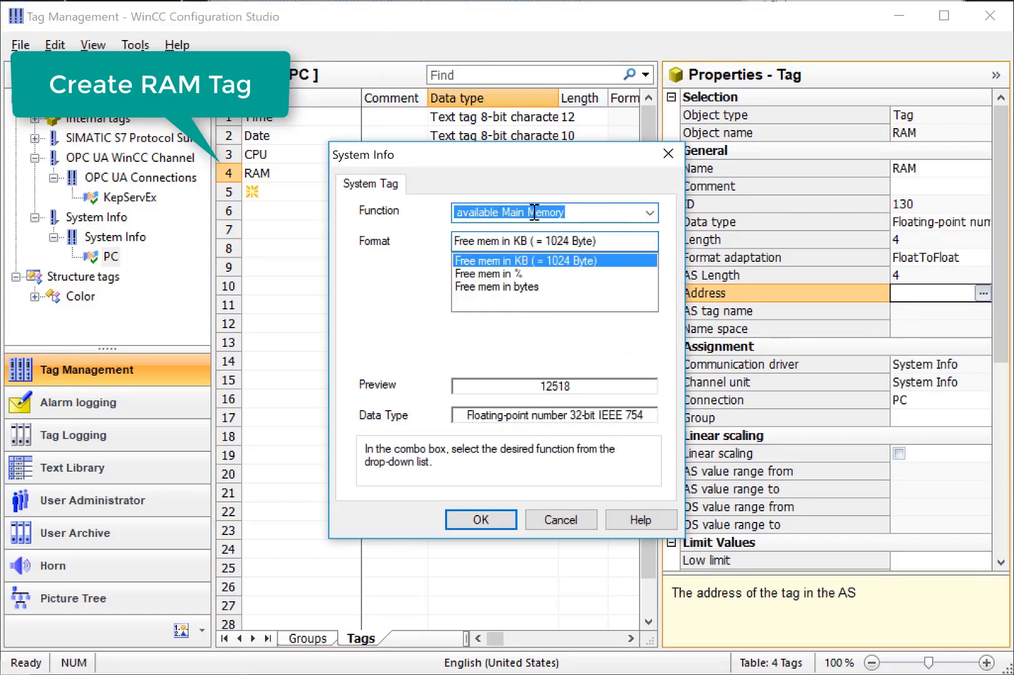
{"action": "left_click", "coordinate": [500, 274]}
{"action": "left_click", "coordinate": [480, 519]}
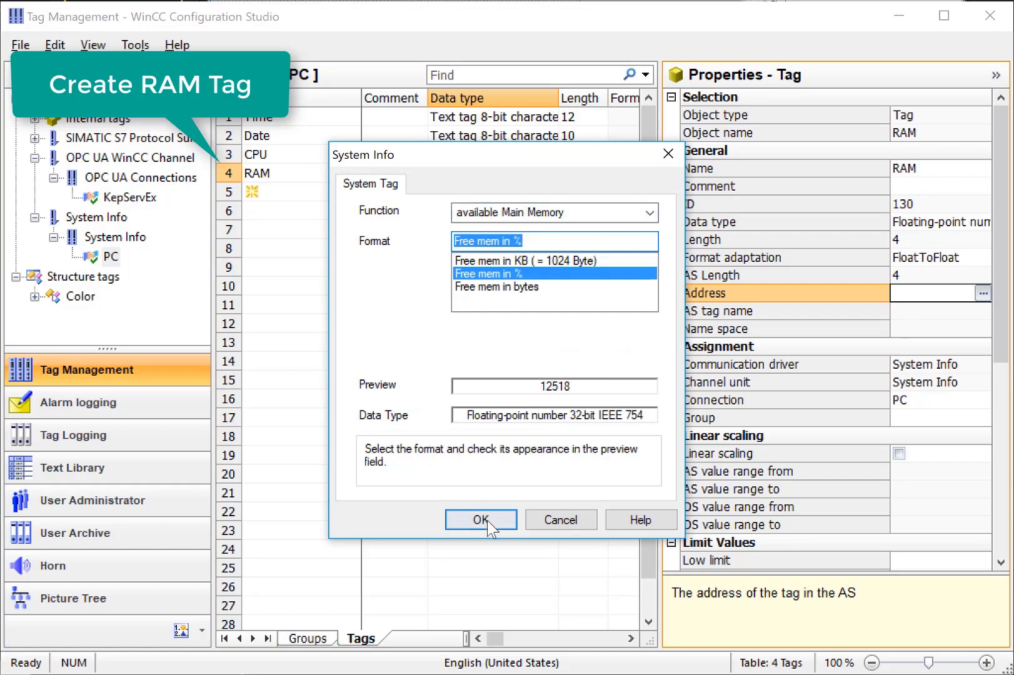
Step: Add a tag named C_HDD to the PC connection with data type Floating-point number 32-bit IEEE 754
{"action": "left_click", "coordinate": [288, 191]}
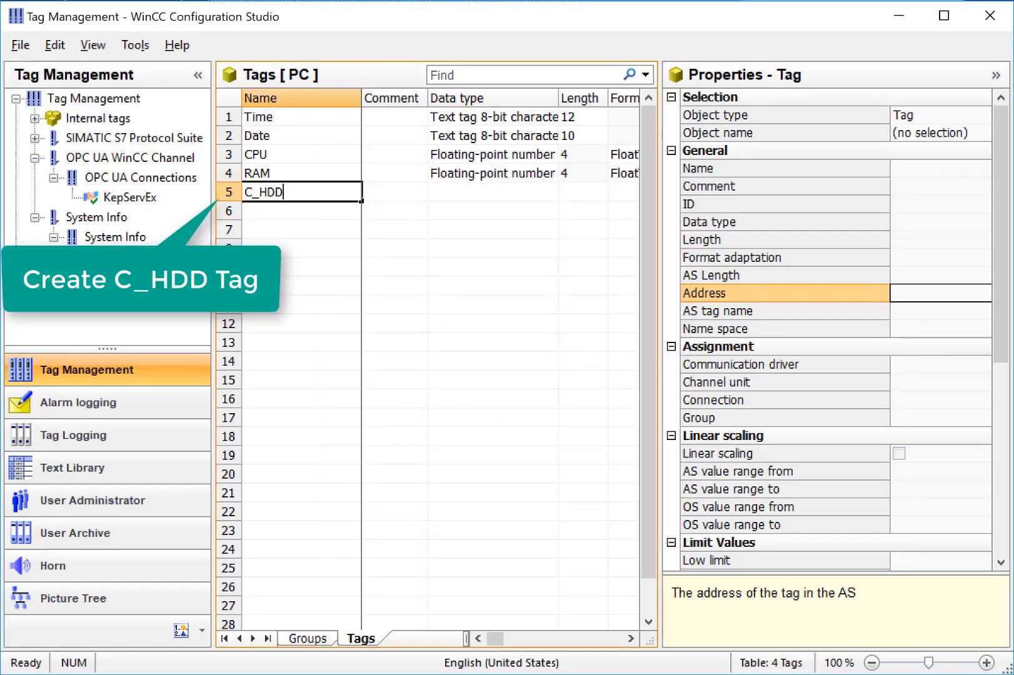
{"action": "type", "text": "C_HDD"}
{"action": "key", "text": "Return"}
{"action": "left_click", "coordinate": [568, 192]}
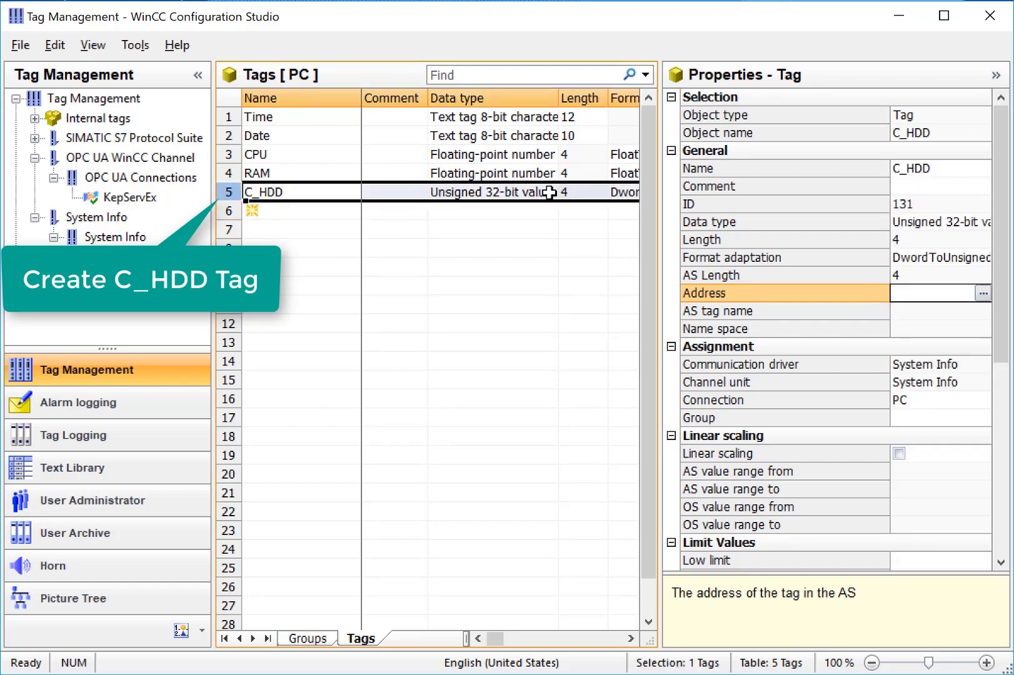
{"action": "left_click", "coordinate": [548, 191]}
{"action": "left_click", "coordinate": [567, 193]}
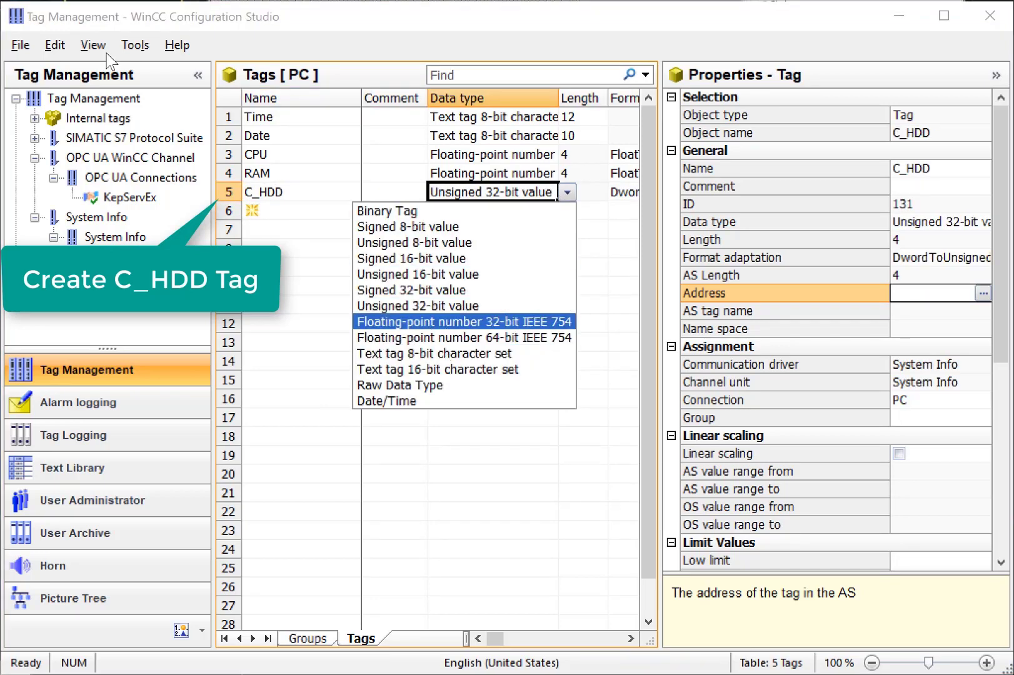
{"action": "left_click", "coordinate": [437, 321]}
Step: Set the C_HDD tag's address to the available Drive Space function for drive C with the Free mem in % format
{"action": "left_click", "coordinate": [982, 293]}
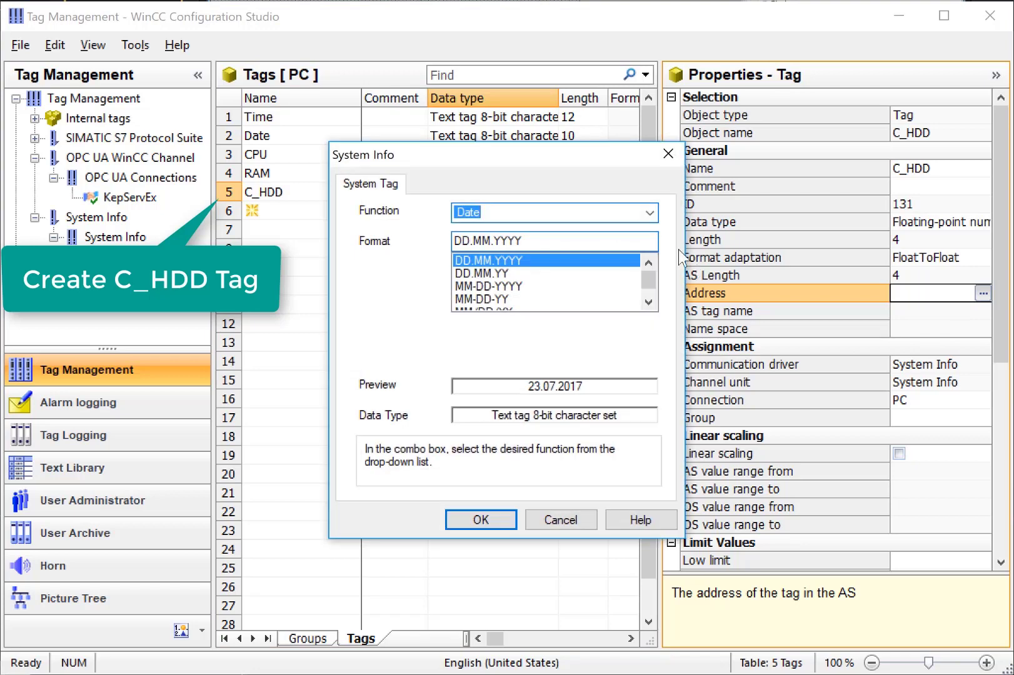
{"action": "left_click", "coordinate": [650, 213]}
{"action": "left_click", "coordinate": [528, 417]}
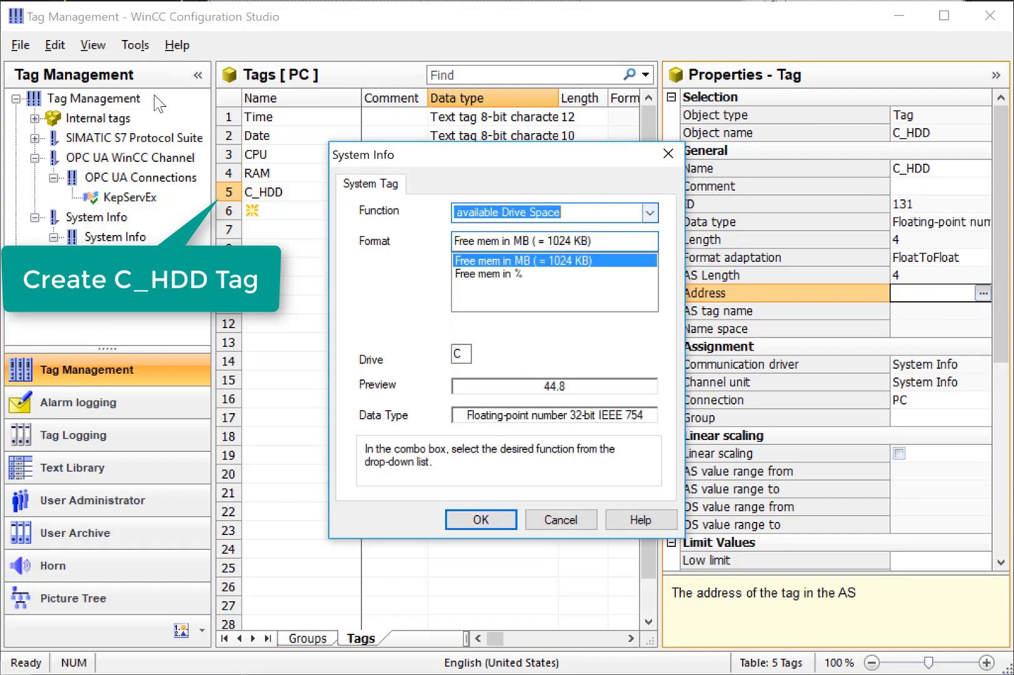
{"action": "left_click", "coordinate": [487, 274]}
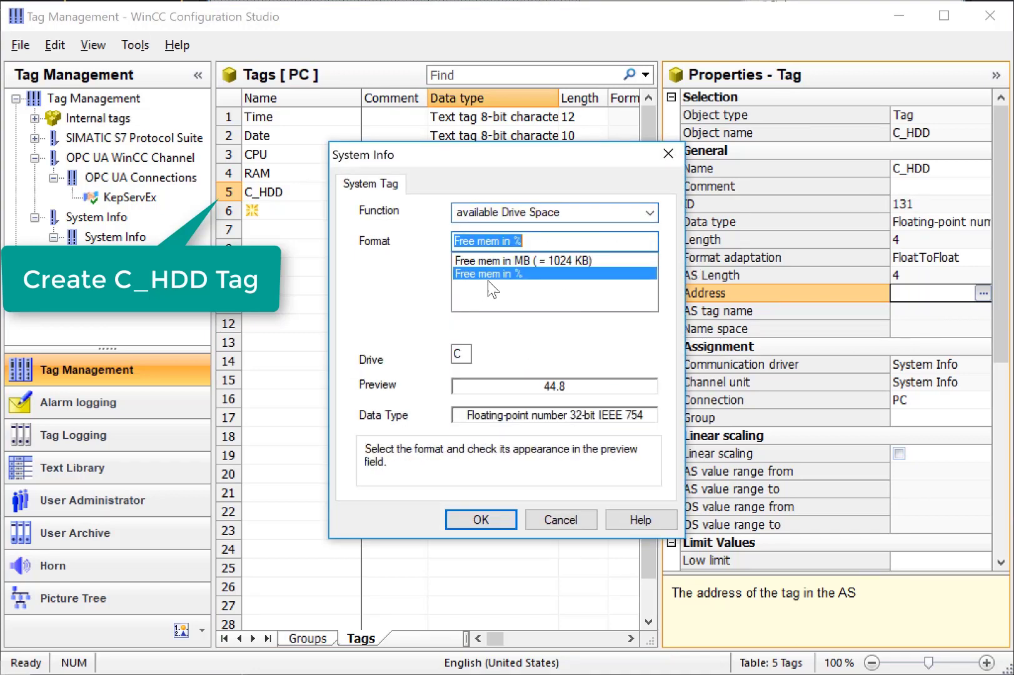
{"action": "left_click", "coordinate": [496, 518]}
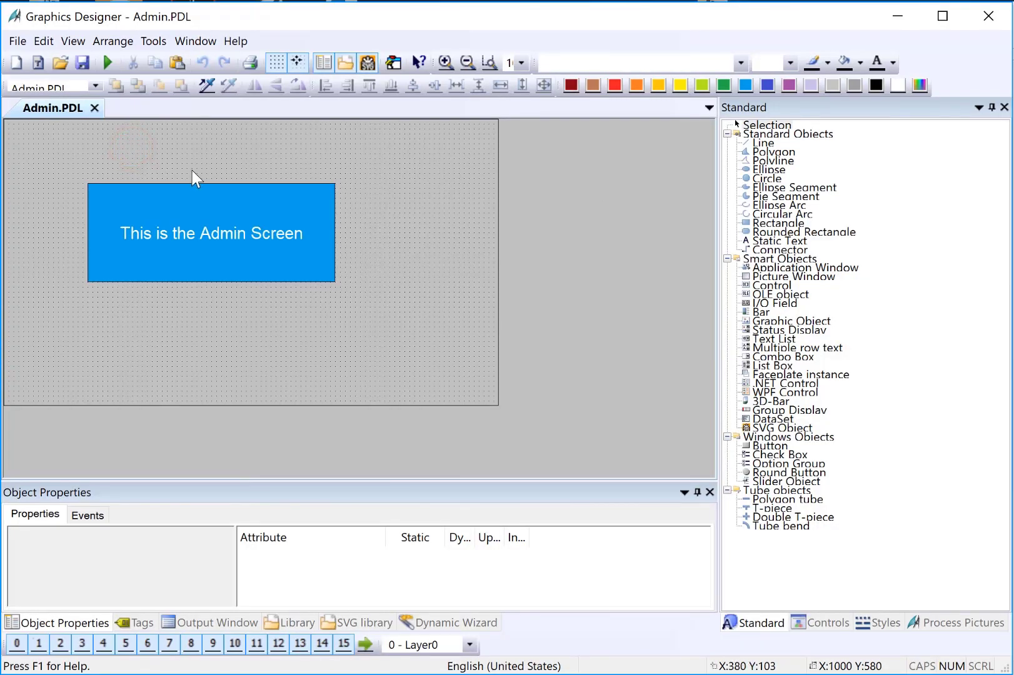
Step: Move the blue static text in Admin.PDL to X 10, Y 10 and resize it to a banner about 980 by 60
{"action": "left_click", "coordinate": [217, 242]}
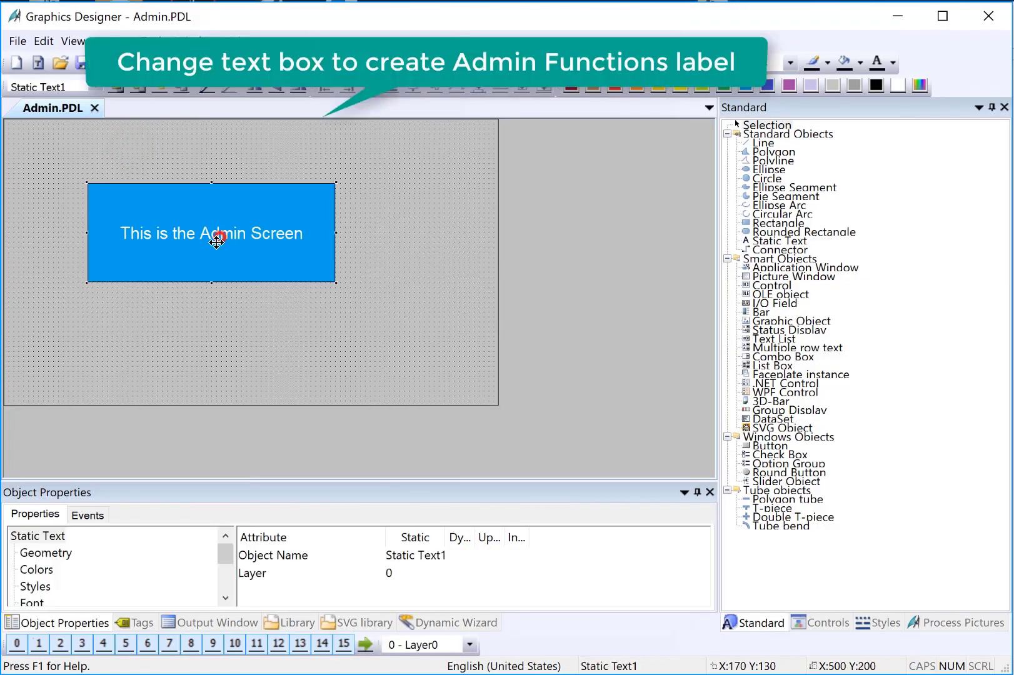
{"action": "left_click_drag", "start_coordinate": [216, 242], "coordinate": [142, 182]}
{"action": "left_click_drag", "start_coordinate": [257, 170], "coordinate": [493, 193]}
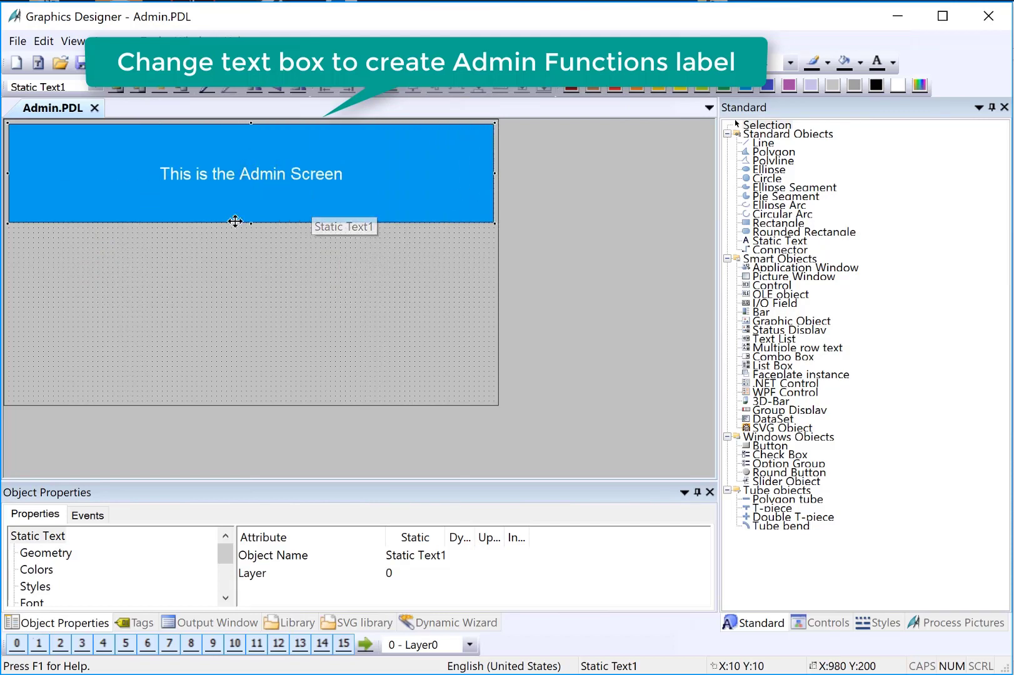
{"action": "left_click_drag", "start_coordinate": [252, 223], "coordinate": [249, 154]}
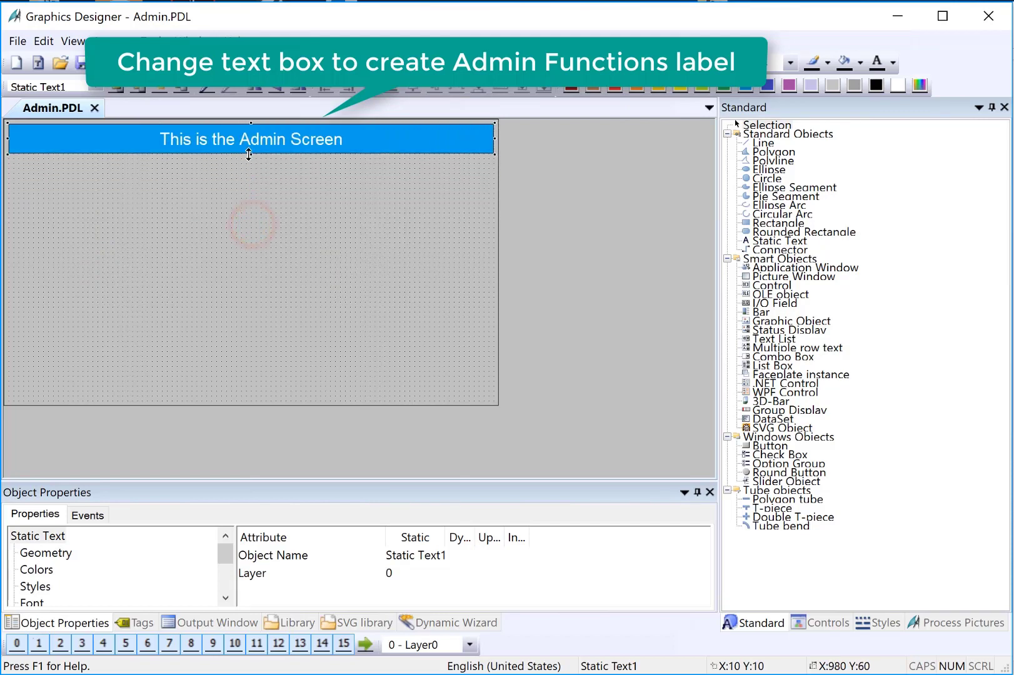
Step: Change the blue banner's text to "Admin Functions"
{"action": "double_click", "coordinate": [238, 143]}
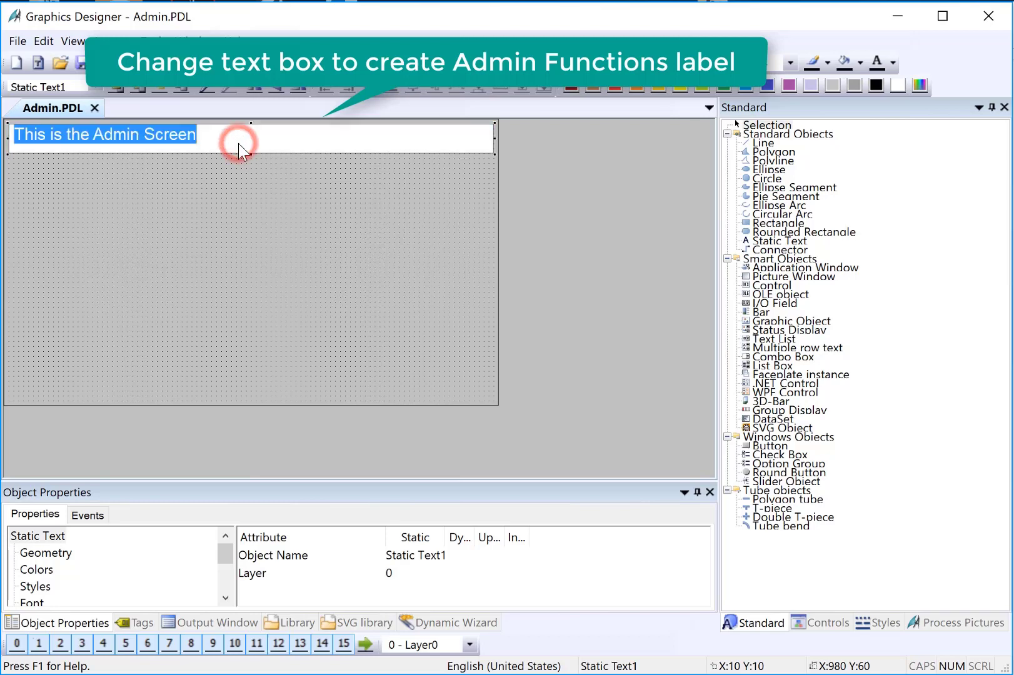
{"action": "type", "text": "Admin Func"}
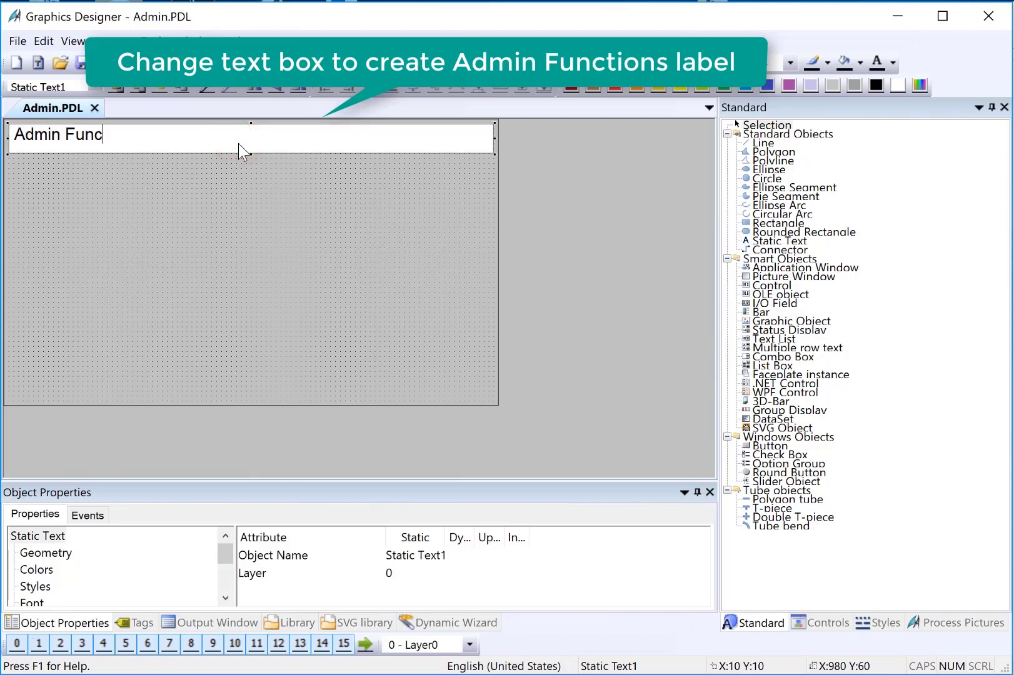
{"action": "type", "text": "tions"}
{"action": "key", "text": "Return"}
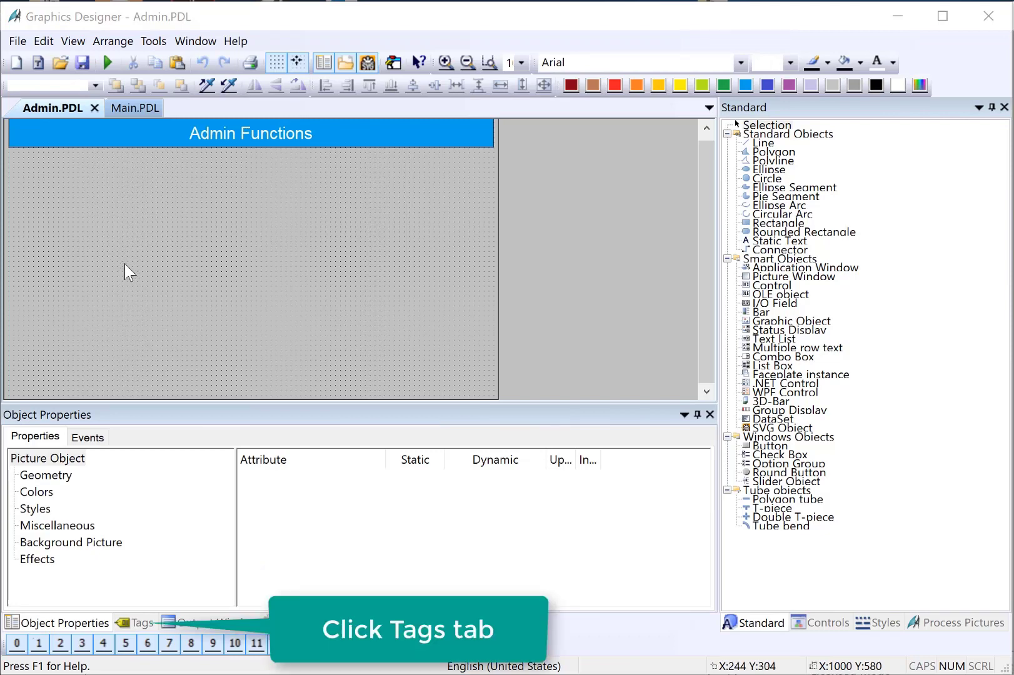
Step: Place I/O fields for the C_HDD, RAM, CPU, Date and Time tags together on the picture below the Admin Functions banner
{"action": "left_click", "coordinate": [143, 622]}
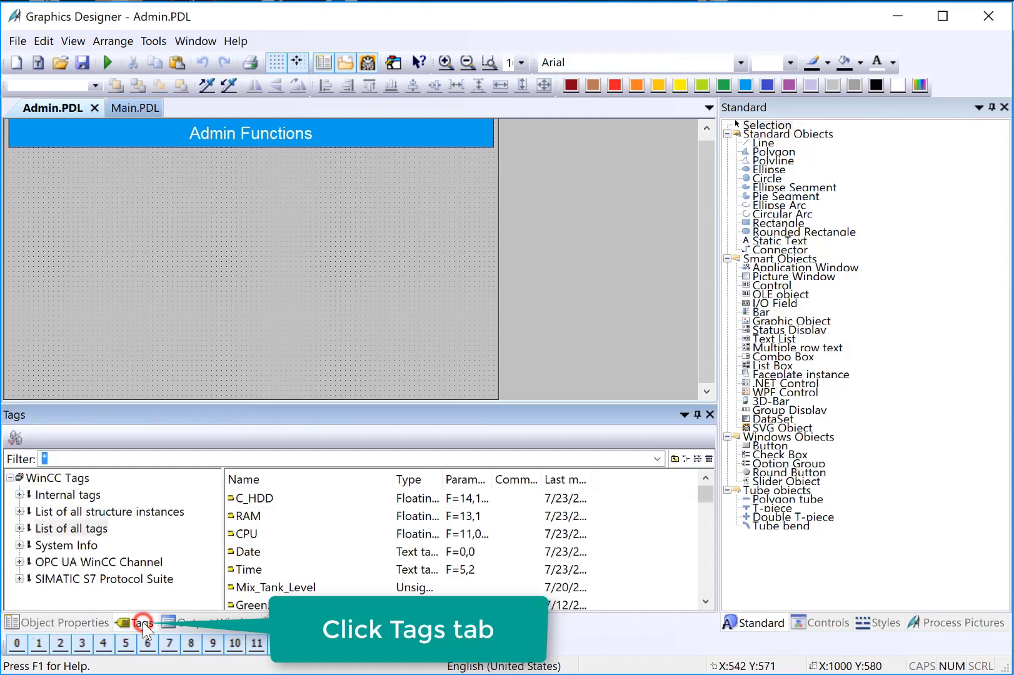
{"action": "left_click", "coordinate": [255, 498]}
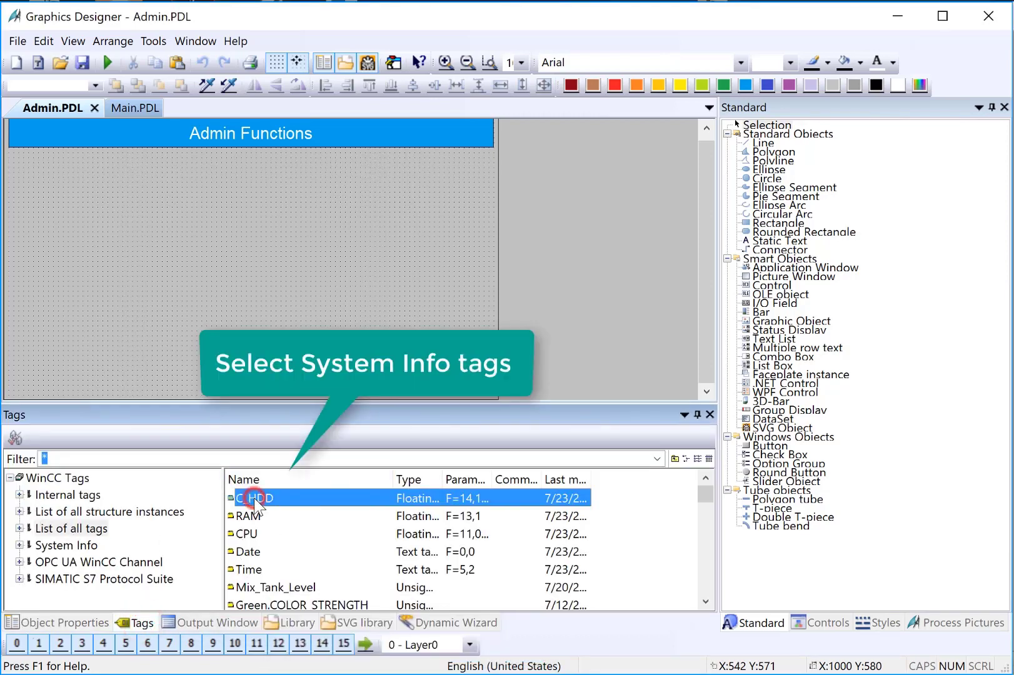
{"action": "left_click", "coordinate": [253, 569], "text": "shift"}
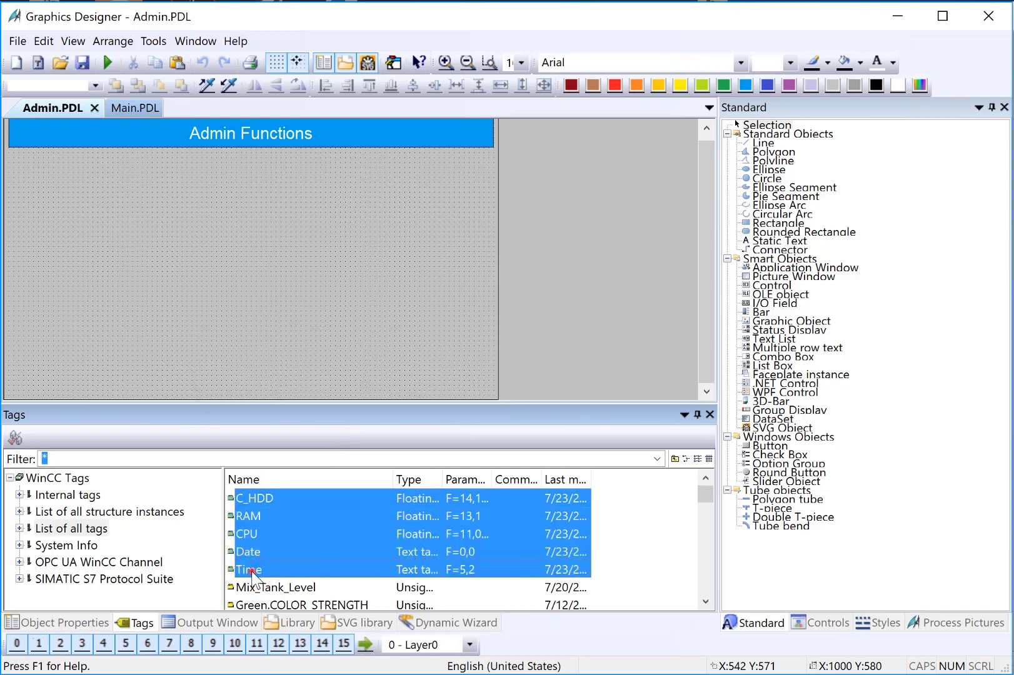
{"action": "left_click_drag", "start_coordinate": [253, 574], "coordinate": [271, 167]}
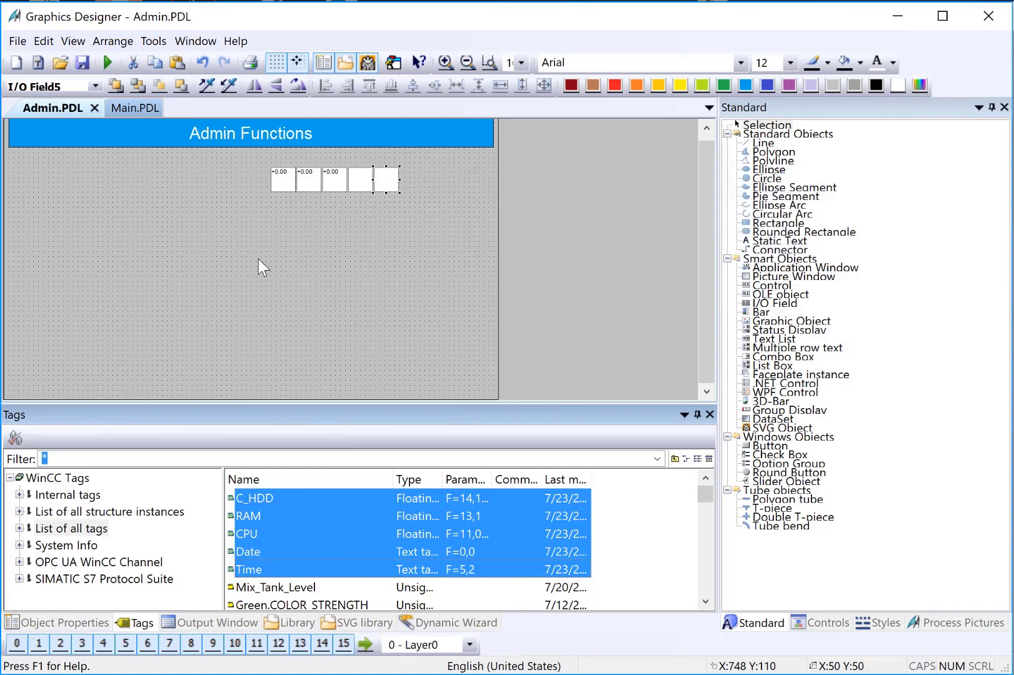
{"action": "left_click", "coordinate": [252, 236]}
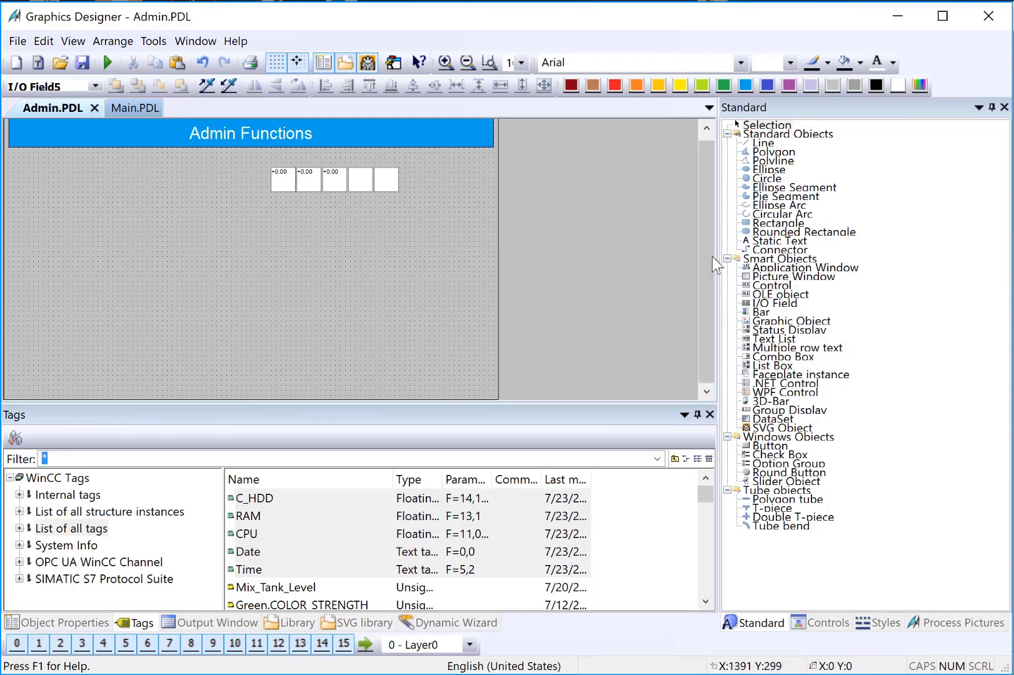
Step: Draw a static text about 440 by 70 below the I/O fields, reading "System Information", and color it Gold
{"action": "left_click", "coordinate": [780, 242]}
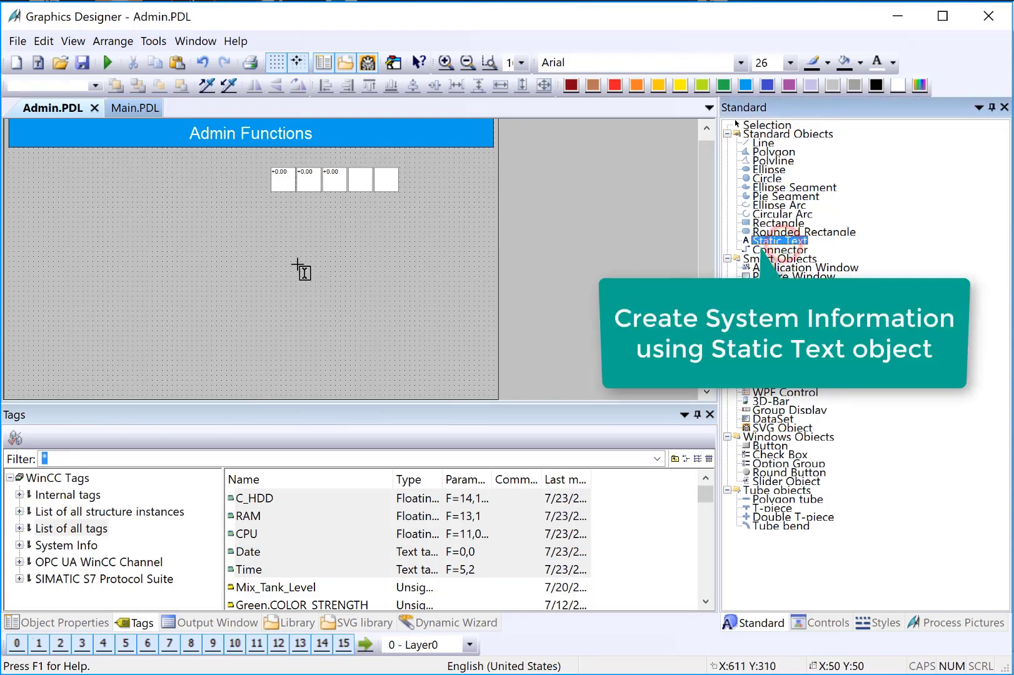
{"action": "left_click_drag", "start_coordinate": [269, 226], "coordinate": [490, 262]}
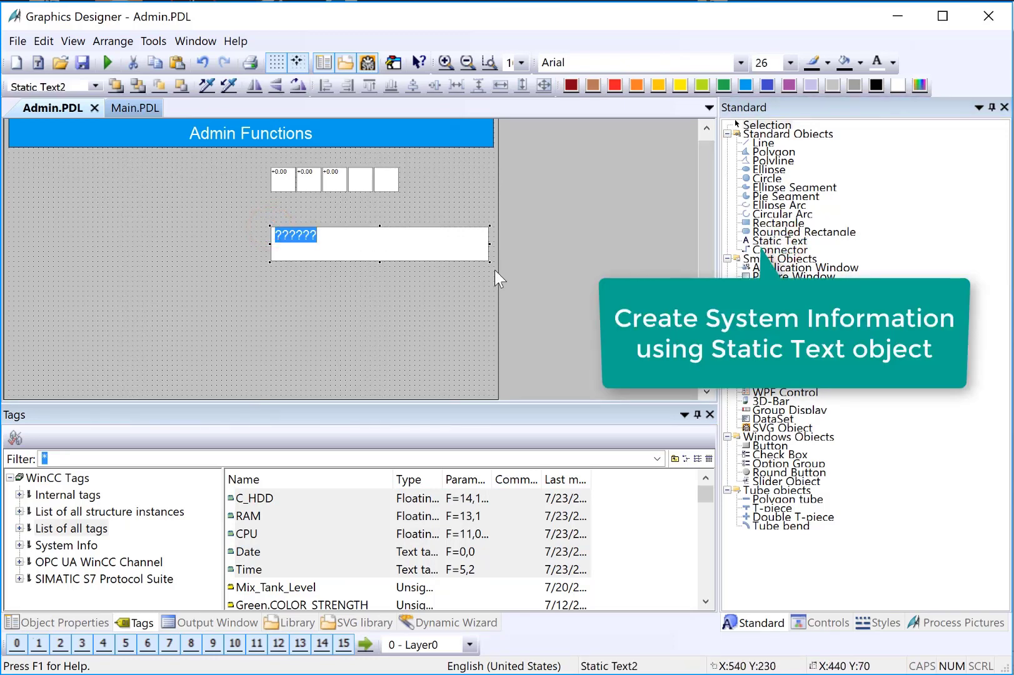
{"action": "type", "text": "System Inform"}
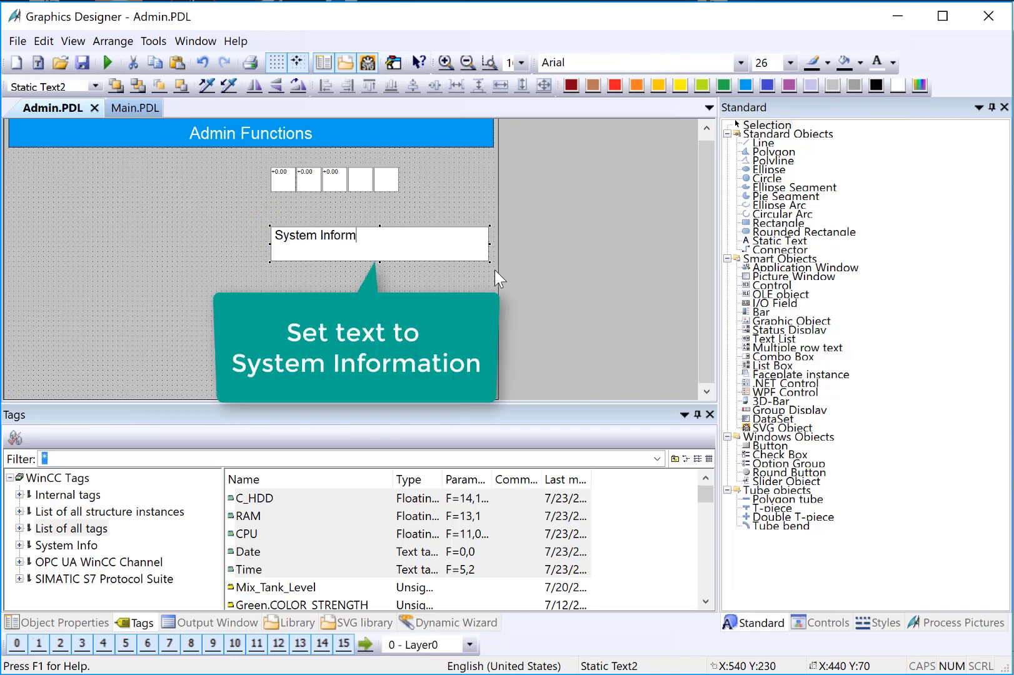
{"action": "type", "text": "ation"}
{"action": "key", "text": "Return"}
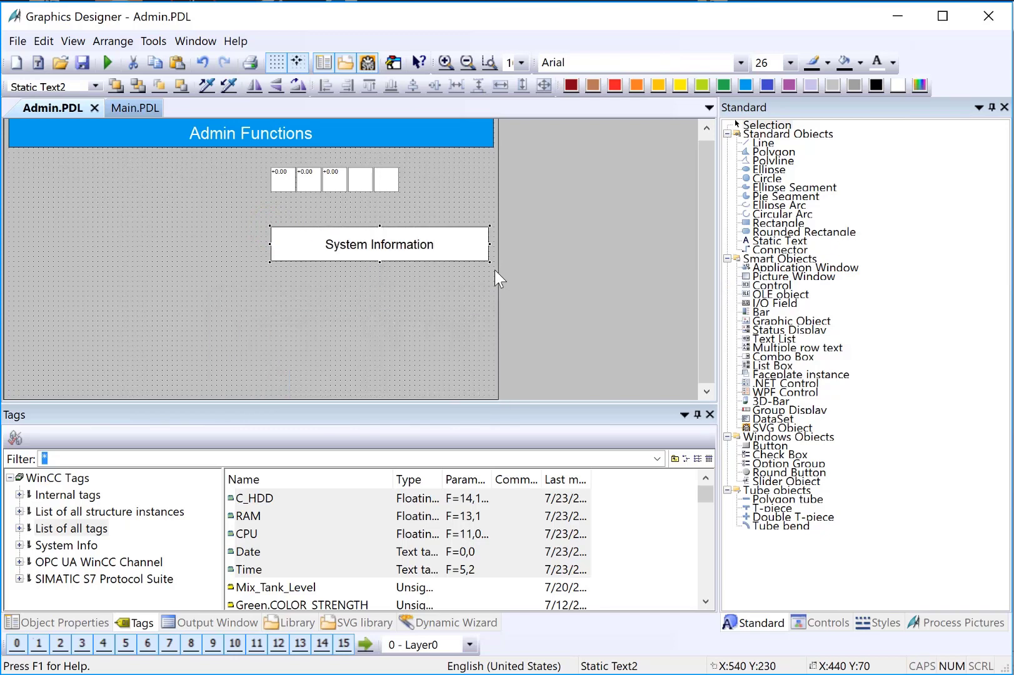
{"action": "left_click", "coordinate": [658, 90]}
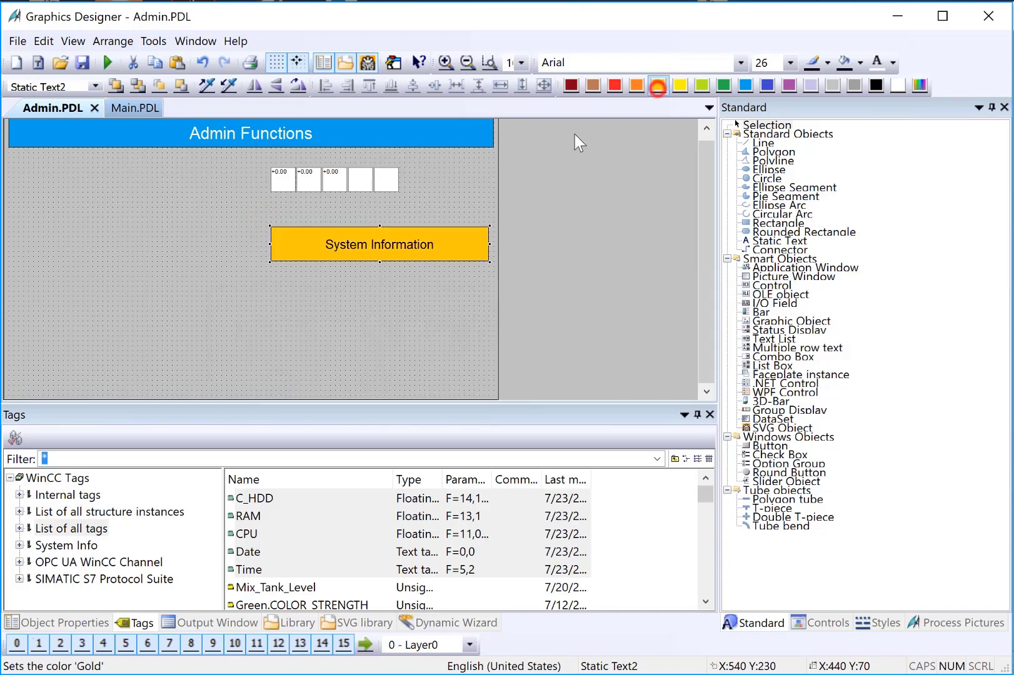
Step: Duplicate the System Information label, place the copy directly below it, resize it to about 160 by 50, and change its text to "Time"
{"action": "right_click", "coordinate": [328, 246]}
{"action": "left_click", "coordinate": [348, 293]}
{"action": "left_click_drag", "start_coordinate": [333, 260], "coordinate": [329, 294]}
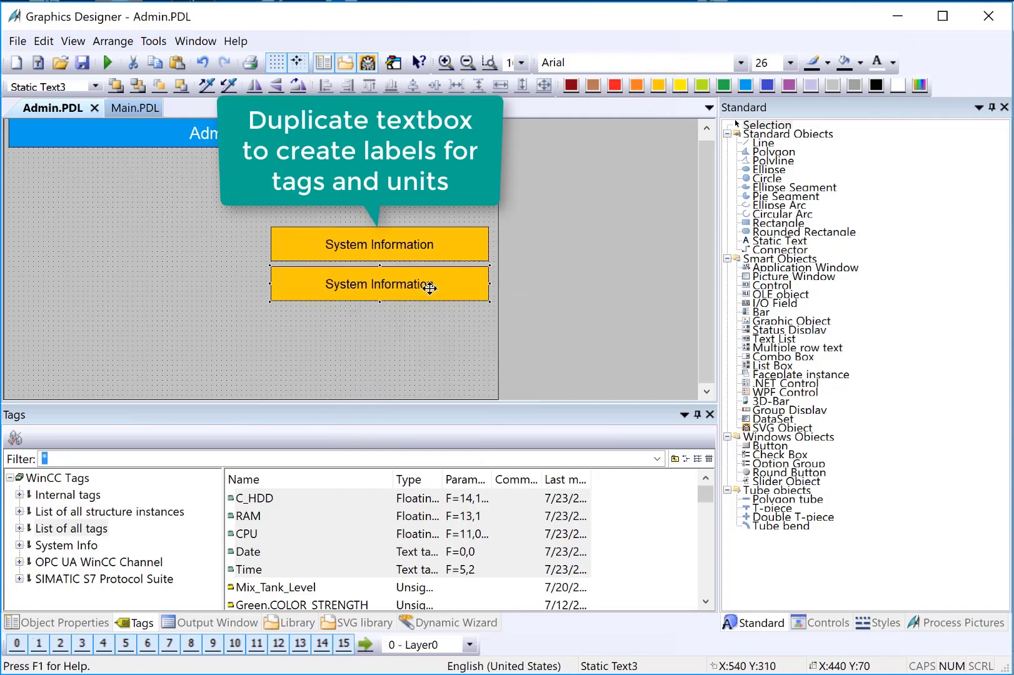
{"action": "double_click", "coordinate": [485, 282]}
{"action": "type", "text": "Time"}
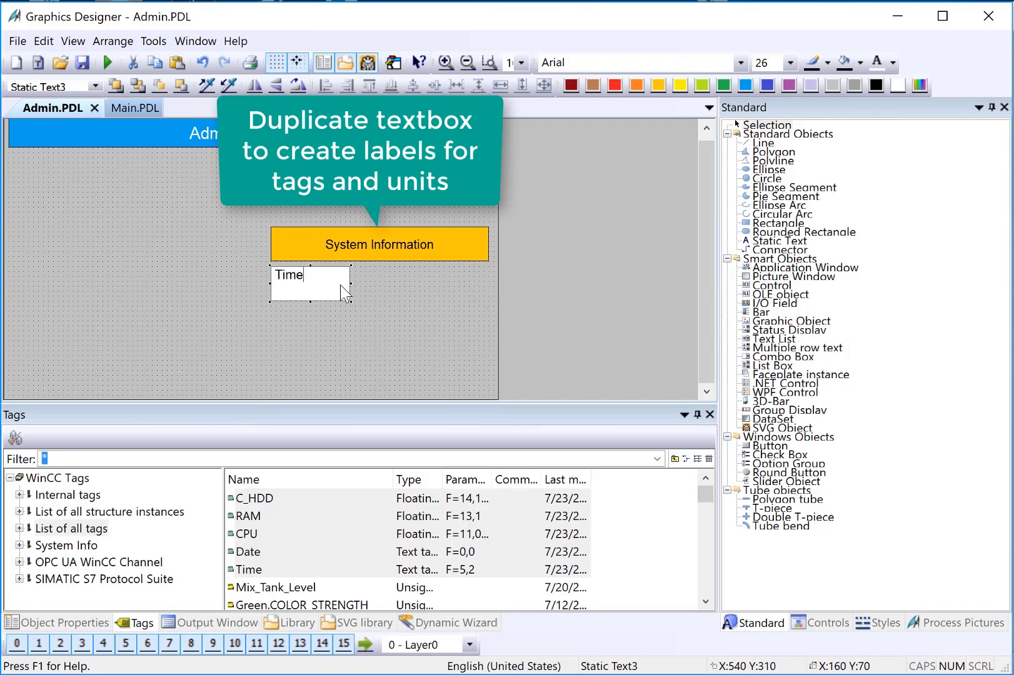
{"action": "key", "text": "Return"}
{"action": "mouse_move", "coordinate": [310, 302]}
{"action": "left_mouse_down"}
{"action": "mouse_move", "coordinate": [310, 292]}
{"action": "mouse_move", "coordinate": [305, 306]}
{"action": "left_mouse_up"}
Step: Duplicate the Time label, place the copy directly below it, and change its text to "Date"
{"action": "right_click", "coordinate": [316, 272]}
{"action": "left_click", "coordinate": [340, 322]}
{"action": "double_click", "coordinate": [305, 310]}
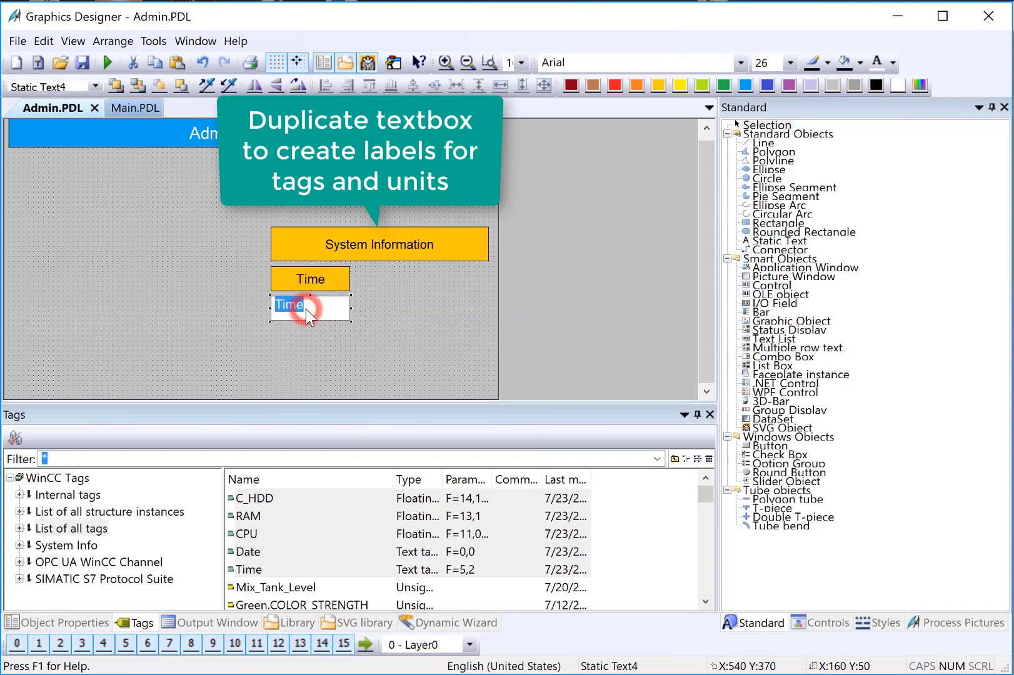
{"action": "left_click", "coordinate": [225, 298]}
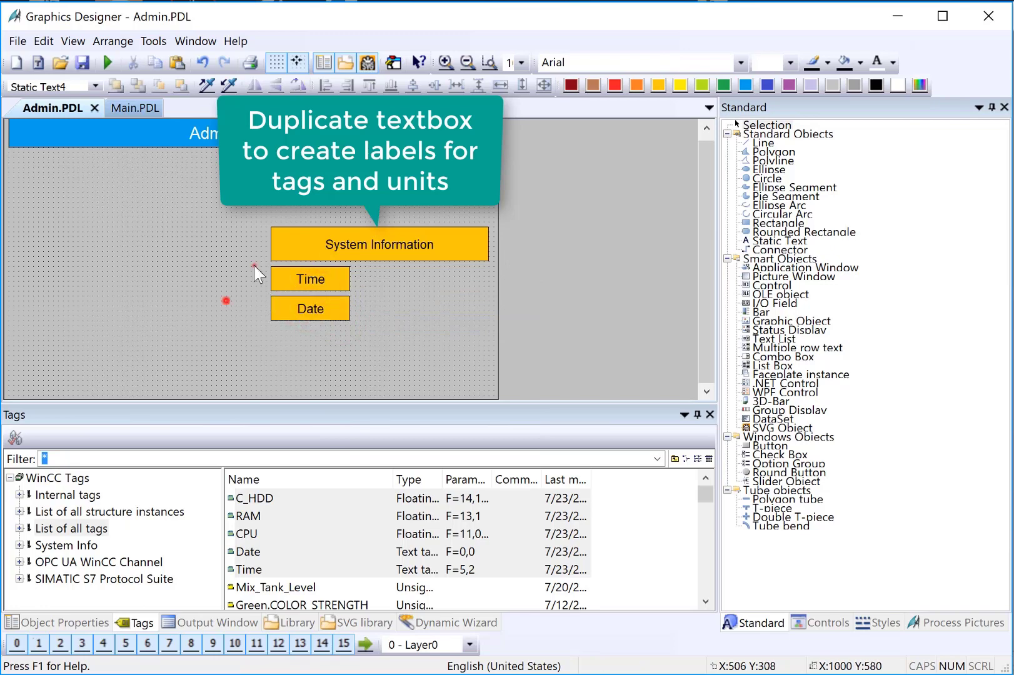
Step: Duplicate the Time and Date labels together and place both copies directly below the Date label
{"action": "left_click_drag", "start_coordinate": [254, 265], "coordinate": [384, 352]}
{"action": "right_click", "coordinate": [308, 279]}
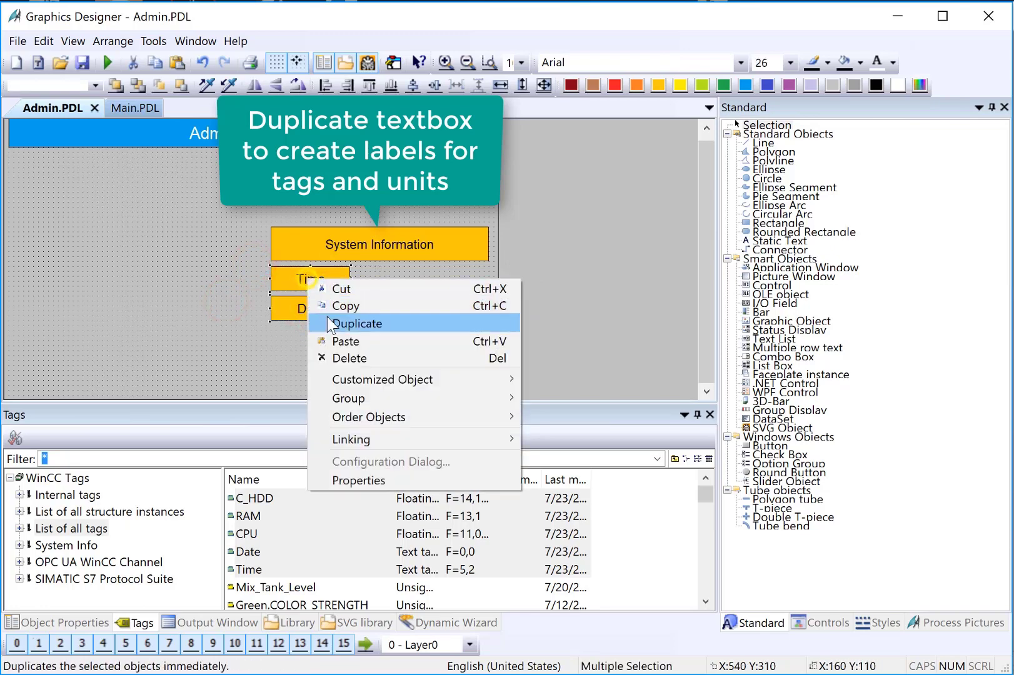
{"action": "left_click", "coordinate": [339, 323]}
{"action": "left_click_drag", "start_coordinate": [314, 289], "coordinate": [303, 338]}
{"action": "left_click", "coordinate": [217, 318]}
Step: Change the texts of the two copied labels below Date to "CPU" and "RAM"
{"action": "double_click", "coordinate": [286, 336]}
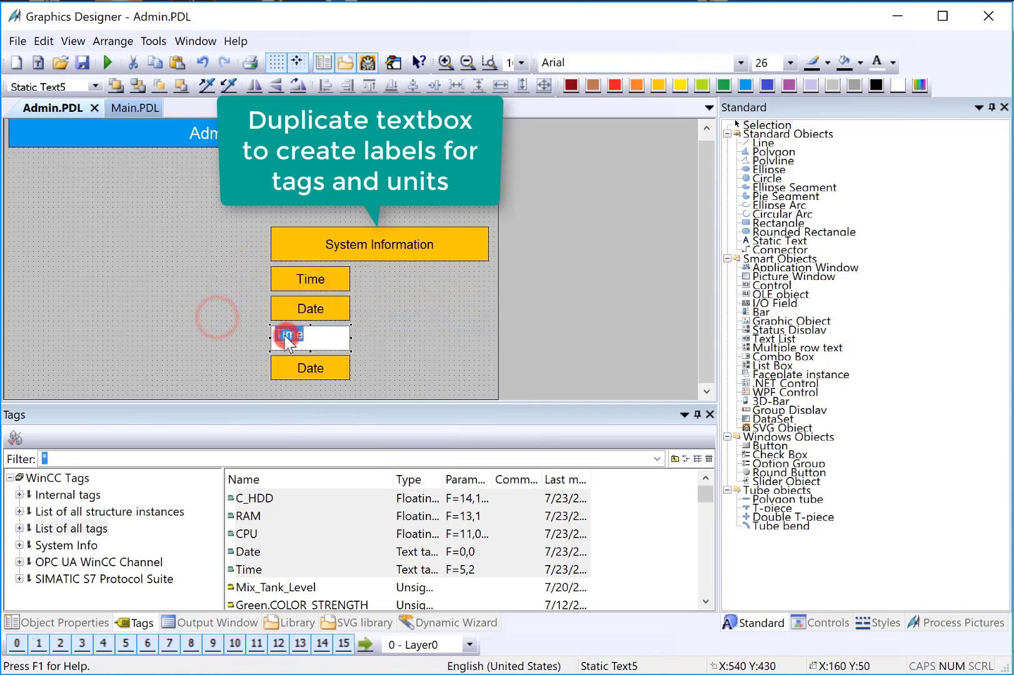
{"action": "type", "text": "CPU"}
{"action": "key", "text": "Return"}
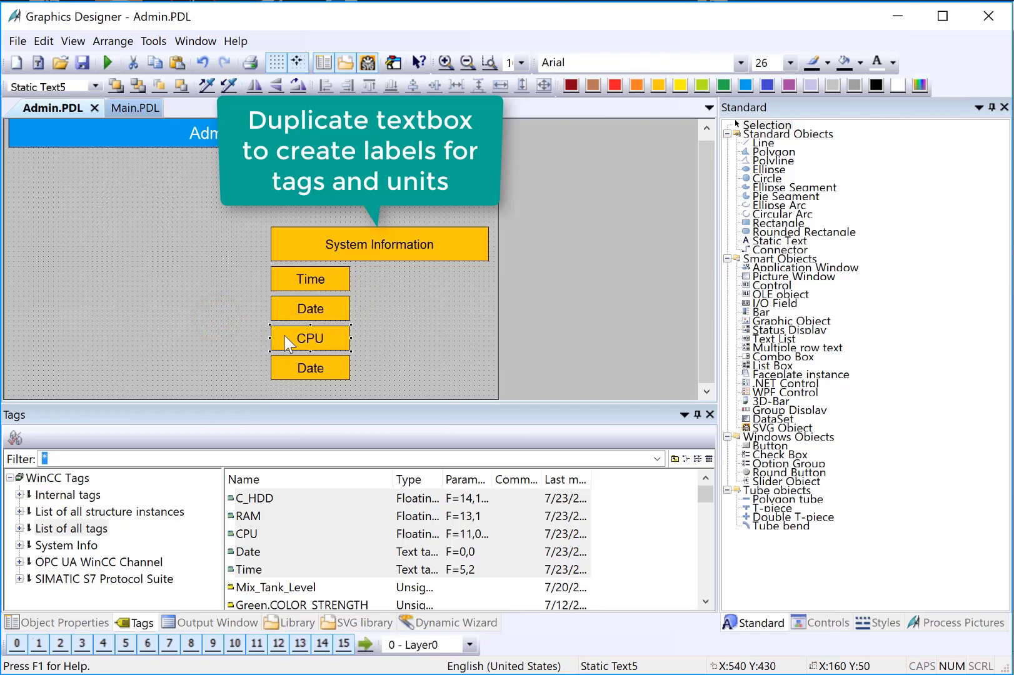
{"action": "double_click", "coordinate": [325, 366]}
{"action": "type", "text": "RAM"}
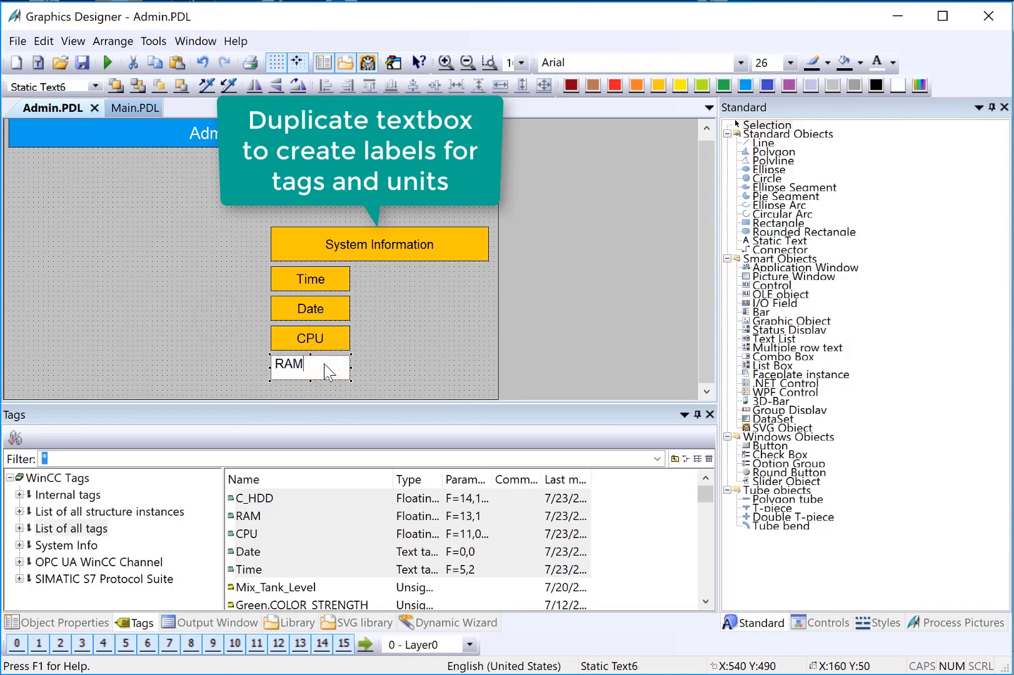
{"action": "left_click", "coordinate": [225, 292]}
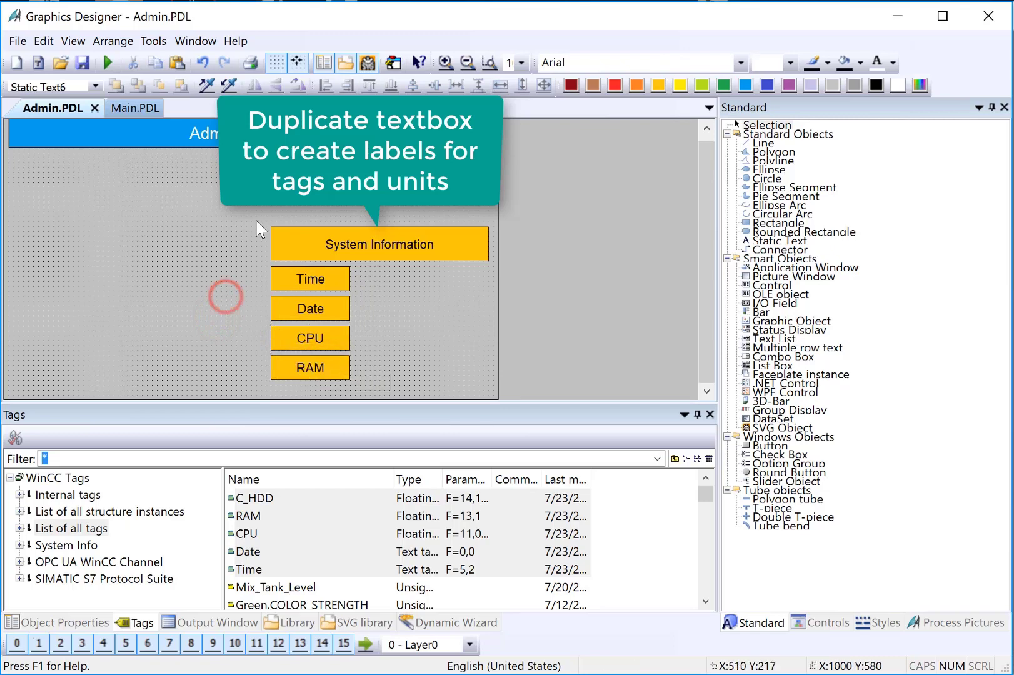
Step: Reduce the System Information label's height to about 50 and move the Time, Date, CPU and RAM labels up closer to it
{"action": "left_click", "coordinate": [379, 256]}
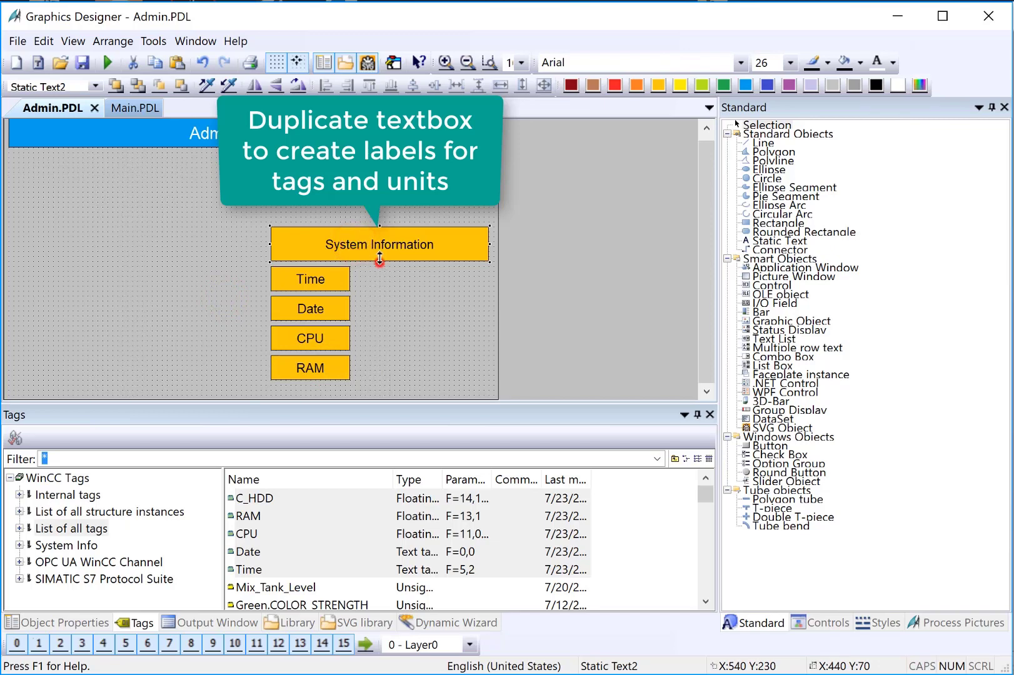
{"action": "left_click_drag", "start_coordinate": [378, 260], "coordinate": [378, 252]}
{"action": "left_click_drag", "start_coordinate": [240, 255], "coordinate": [387, 389]}
{"action": "left_click_drag", "start_coordinate": [319, 369], "coordinate": [298, 385]}
Step: Duplicate the RAM label, place the copy below it, and change its text to "C:\ Space"
{"action": "right_click", "coordinate": [290, 354]}
{"action": "left_click", "coordinate": [344, 398]}
{"action": "double_click", "coordinate": [297, 386]}
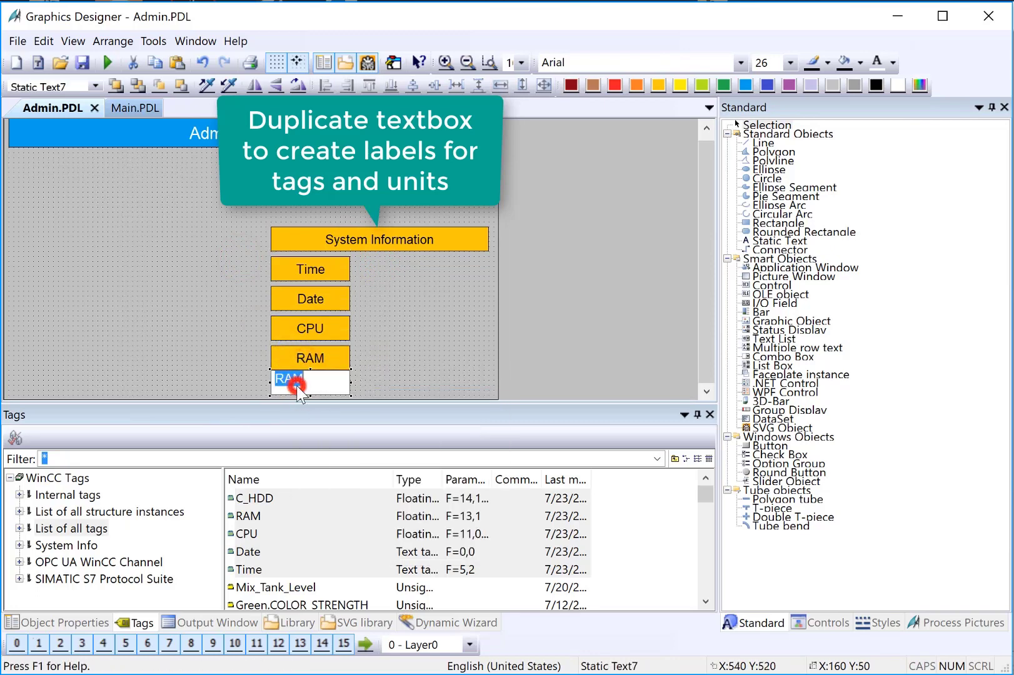
{"action": "type", "text": "C:\\ Space"}
{"action": "key", "text": "Return"}
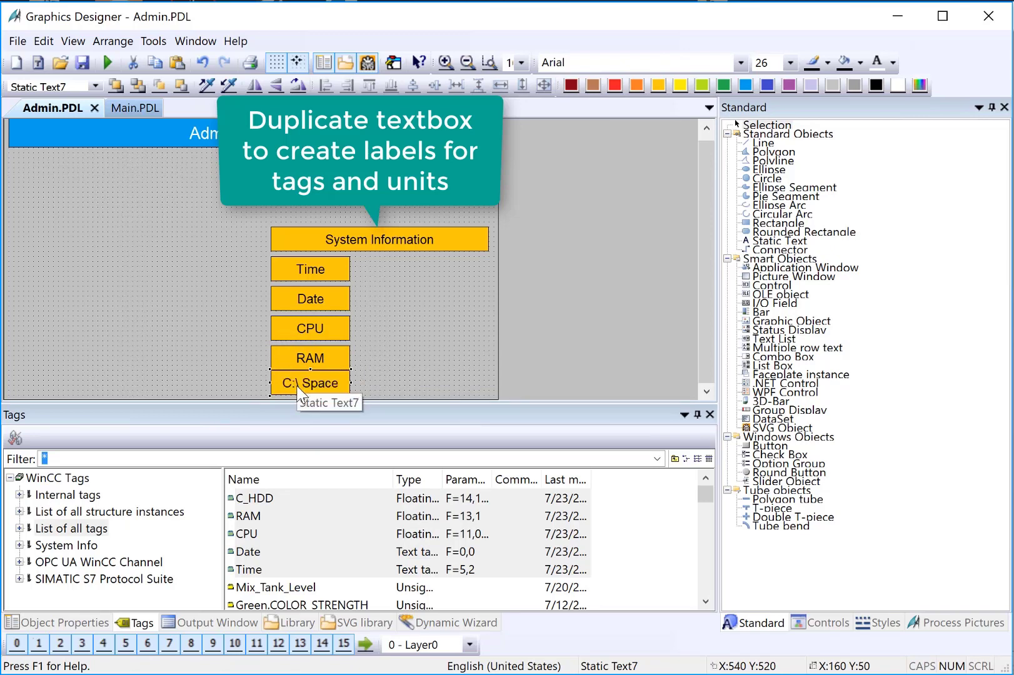
Step: Move the System Information label up to Y 220 and space all six gold labels evenly in the vertical direction
{"action": "left_click_drag", "start_coordinate": [290, 236], "coordinate": [310, 231]}
{"action": "left_click_drag", "start_coordinate": [227, 190], "coordinate": [533, 463]}
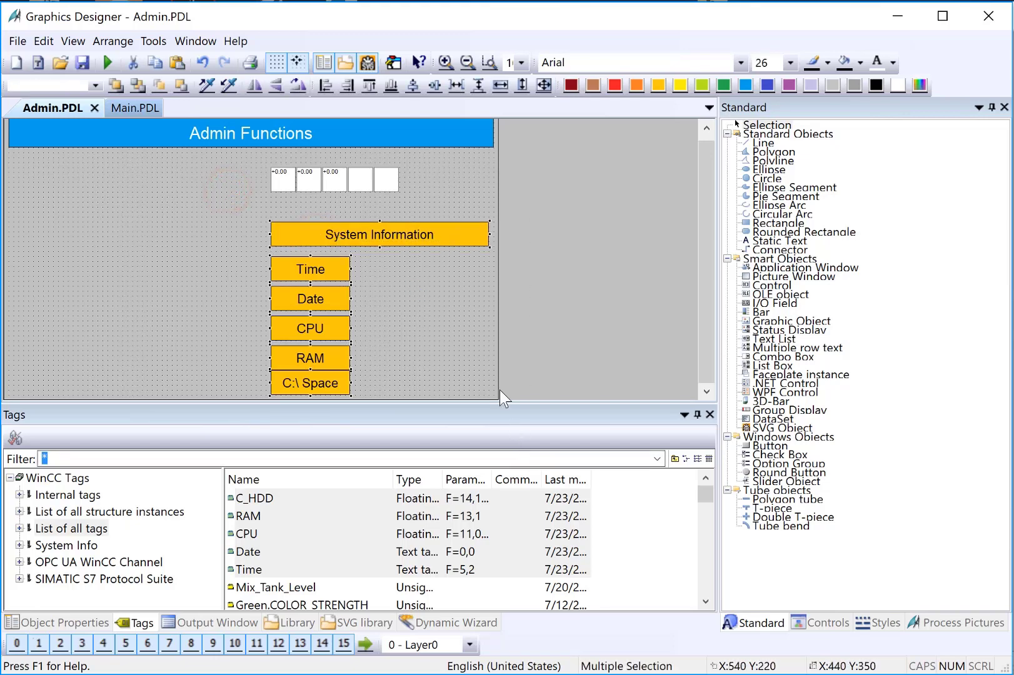
{"action": "left_click", "coordinate": [475, 81]}
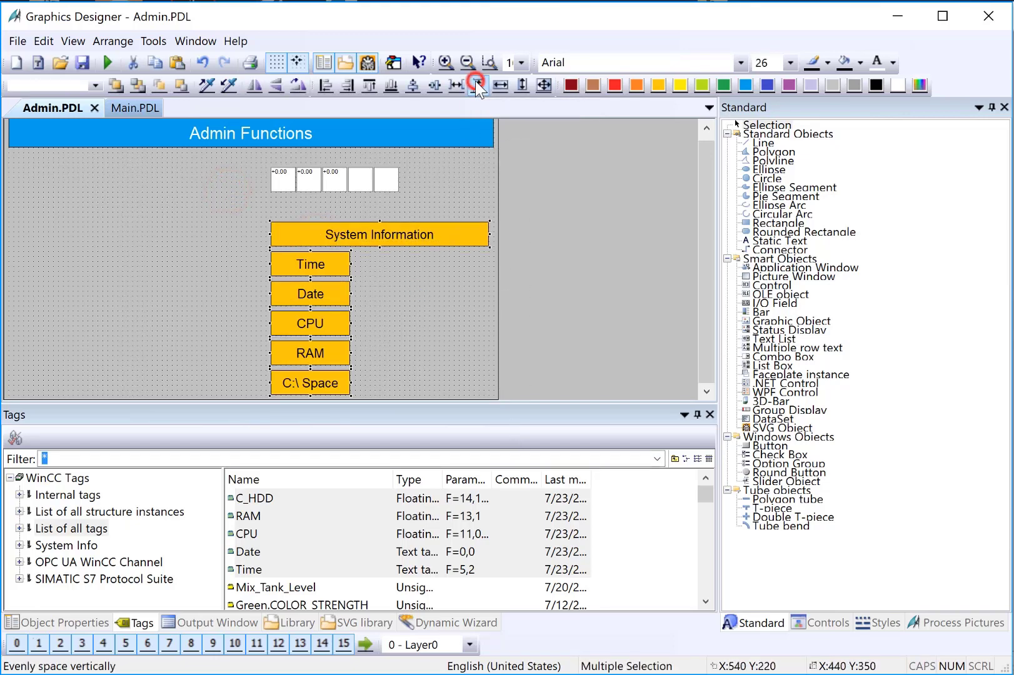
{"action": "left_click", "coordinate": [228, 277]}
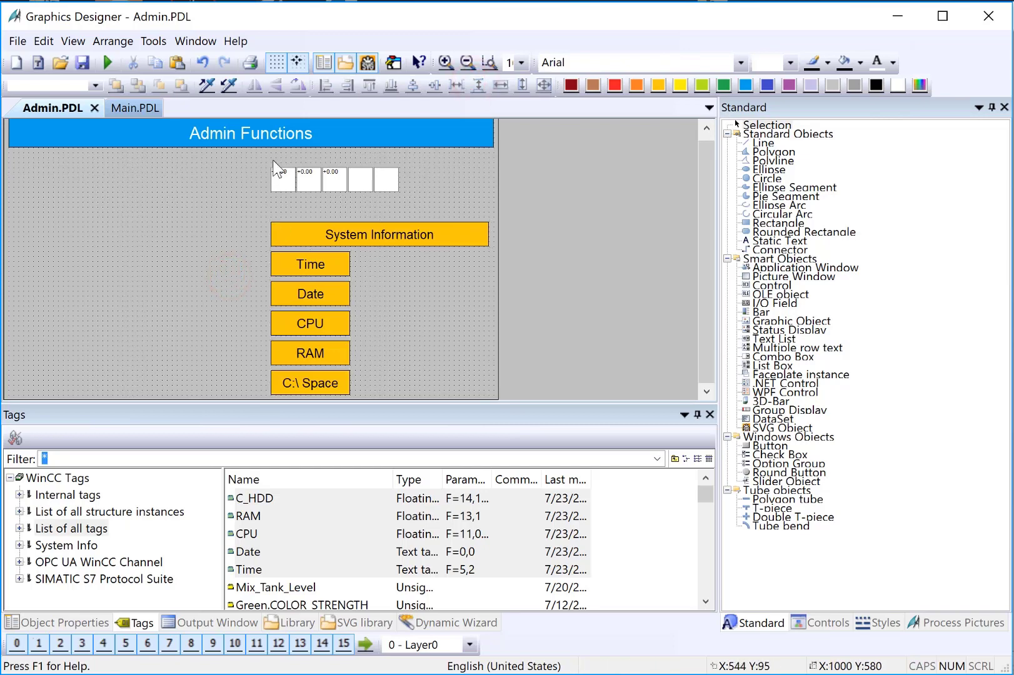
Step: Check the first I/O field's output tag, place this C_HDD field beside the C:\ Space label, and widen it to about 190
{"action": "left_click", "coordinate": [279, 180]}
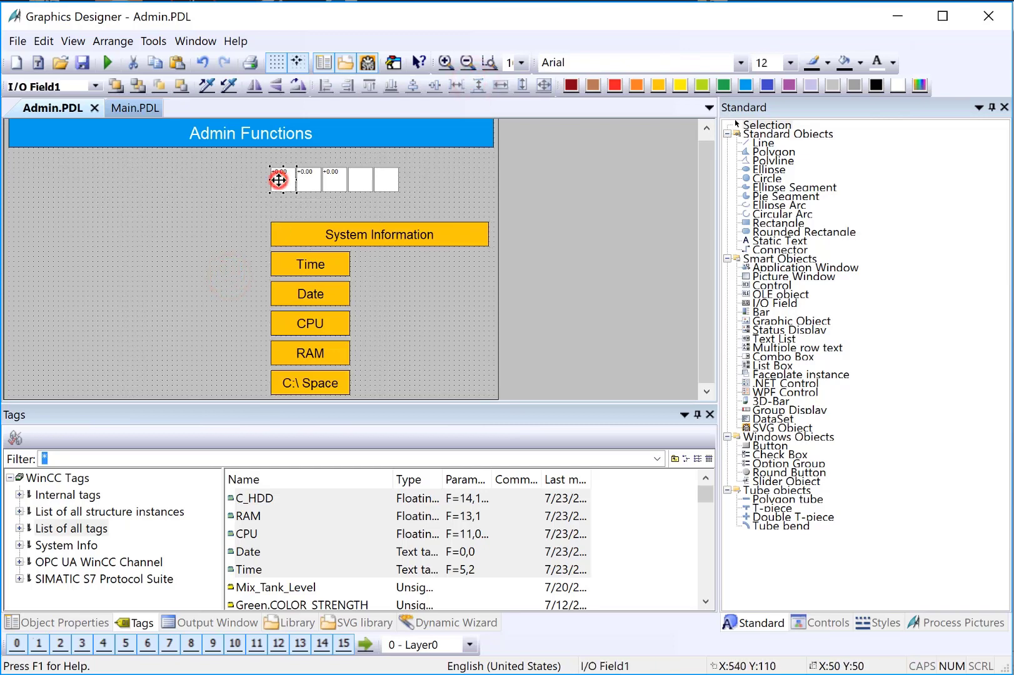
{"action": "left_click", "coordinate": [36, 622]}
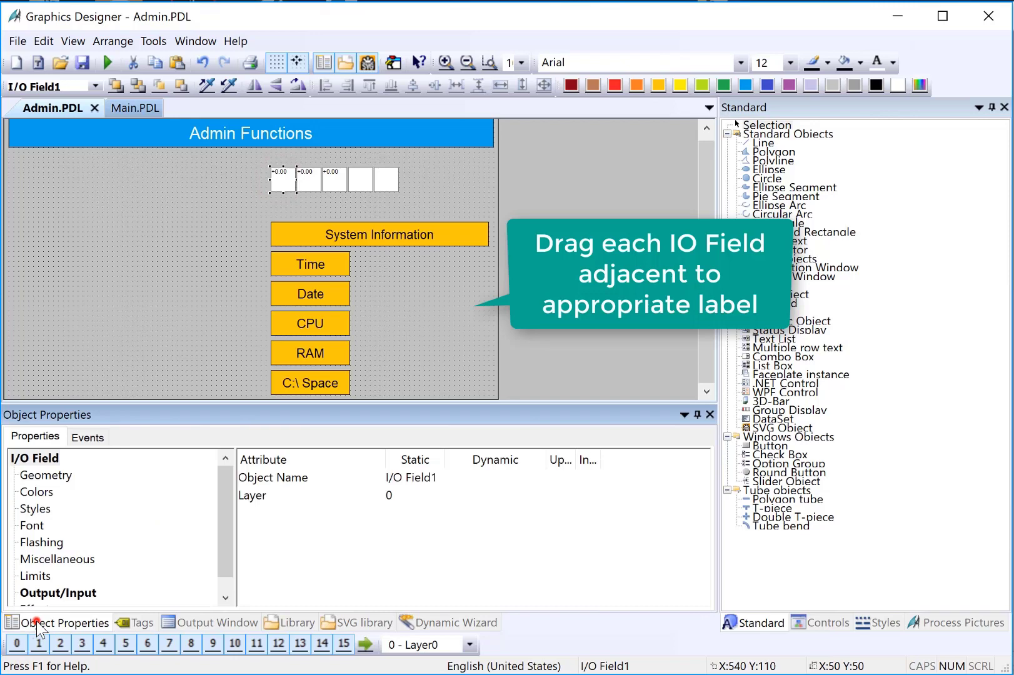
{"action": "left_click", "coordinate": [62, 593]}
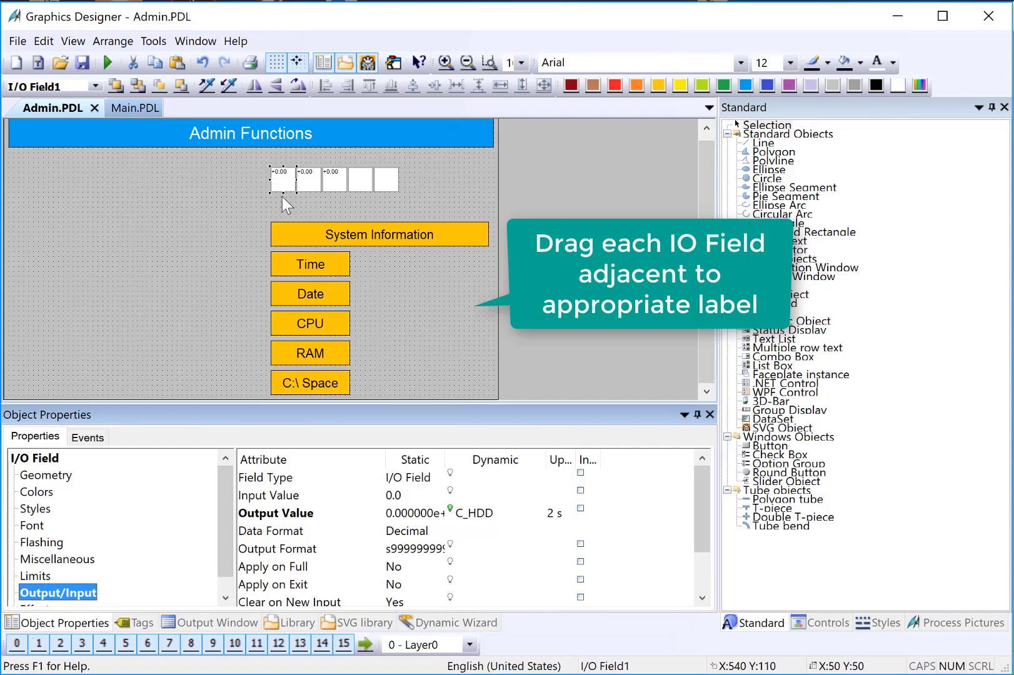
{"action": "left_click_drag", "start_coordinate": [278, 177], "coordinate": [457, 386]}
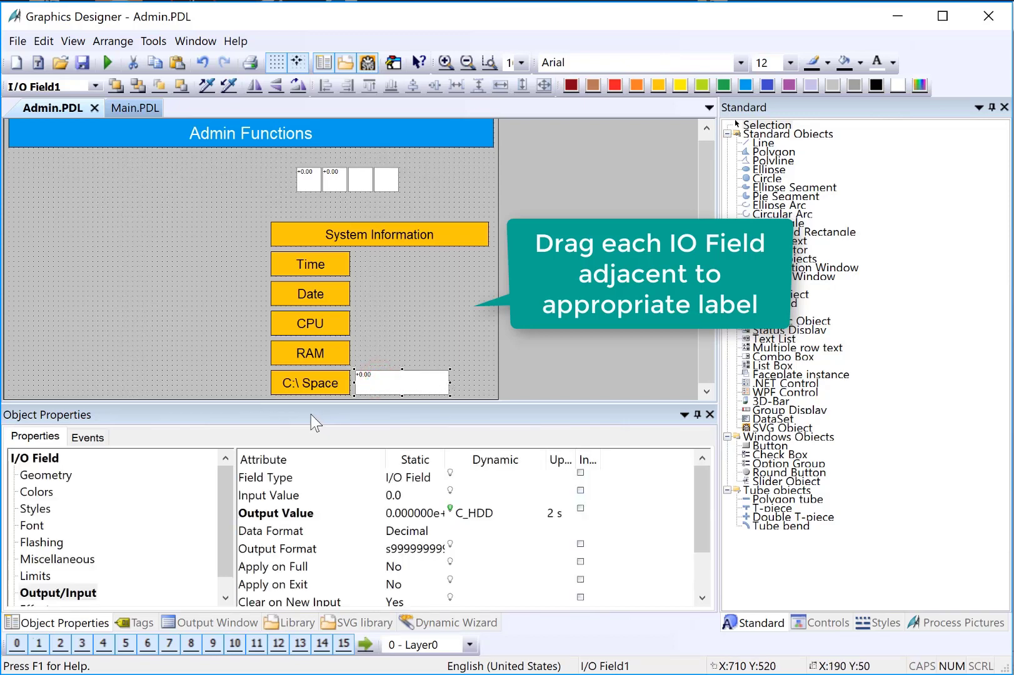
Step: Place the RAM, CPU, Date and Time I/O fields directly beside their matching labels
{"action": "left_click_drag", "start_coordinate": [311, 185], "coordinate": [369, 335]}
{"action": "left_click", "coordinate": [365, 183]}
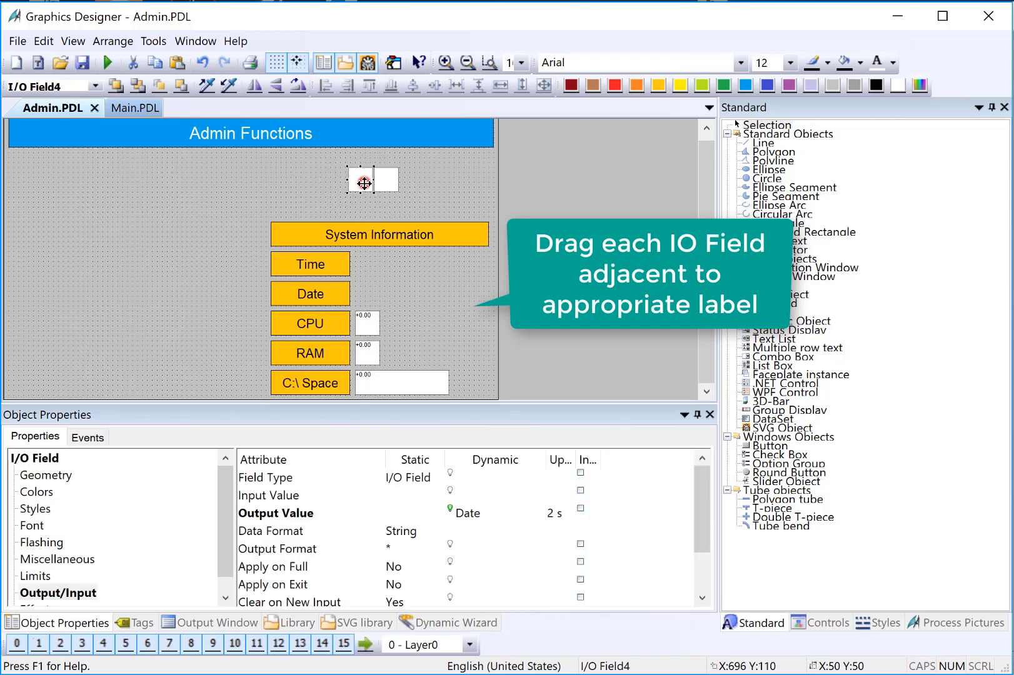
{"action": "left_click_drag", "start_coordinate": [365, 207], "coordinate": [368, 291]}
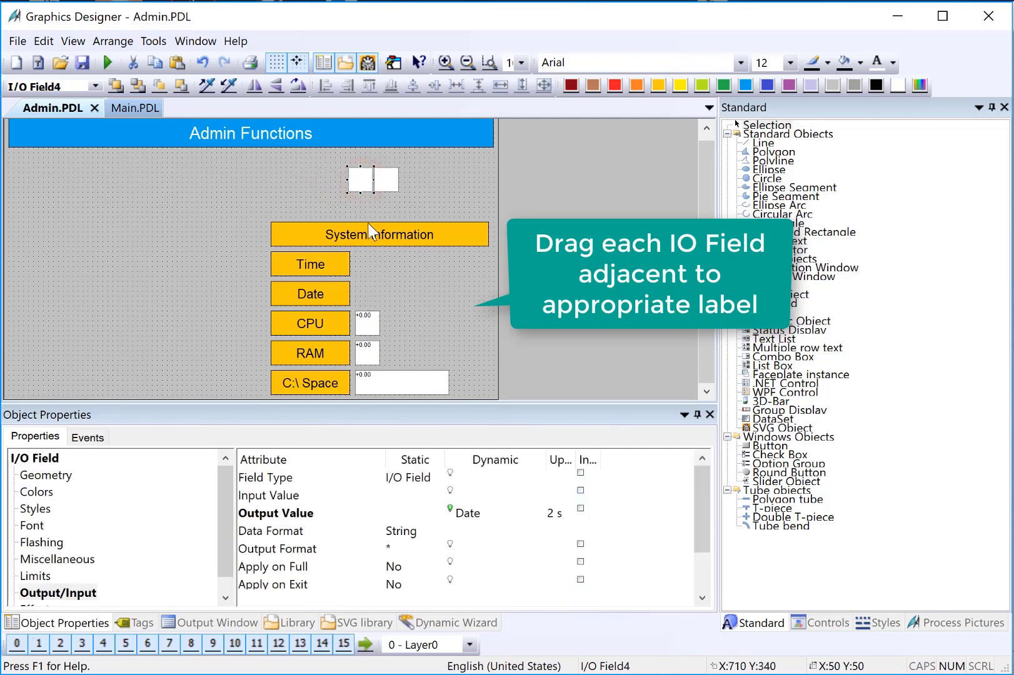
{"action": "left_click_drag", "start_coordinate": [385, 180], "coordinate": [369, 274]}
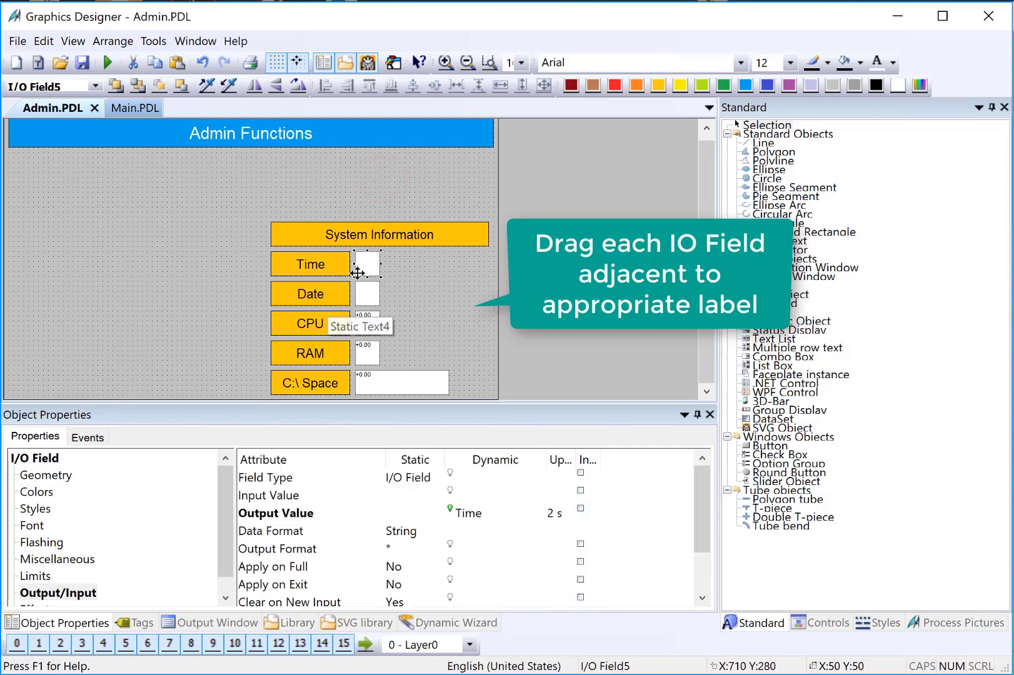
Step: Widen the Time I/O field to about 270 so it ends level with the System Information label
{"action": "left_click_drag", "start_coordinate": [380, 263], "coordinate": [487, 275]}
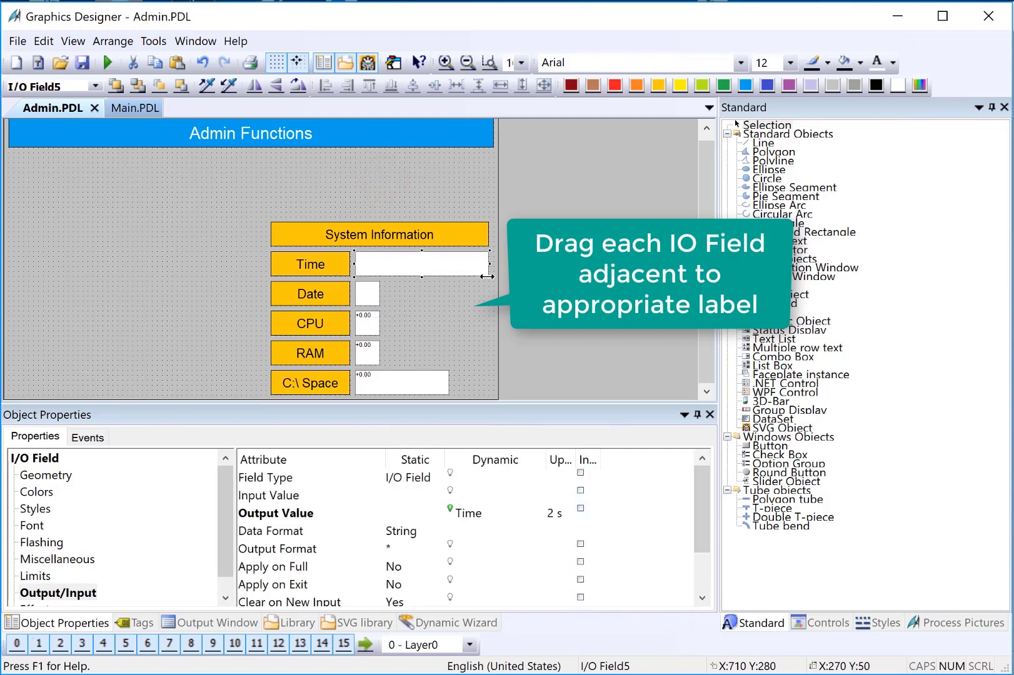
{"action": "left_click", "coordinate": [236, 196]}
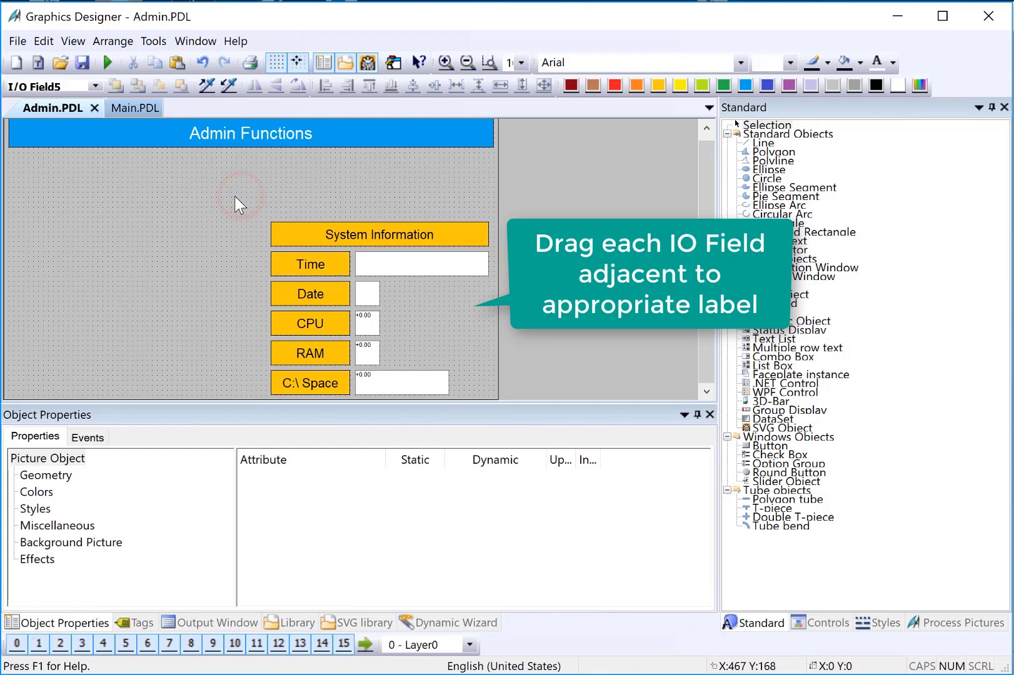
{"action": "left_click", "coordinate": [370, 267]}
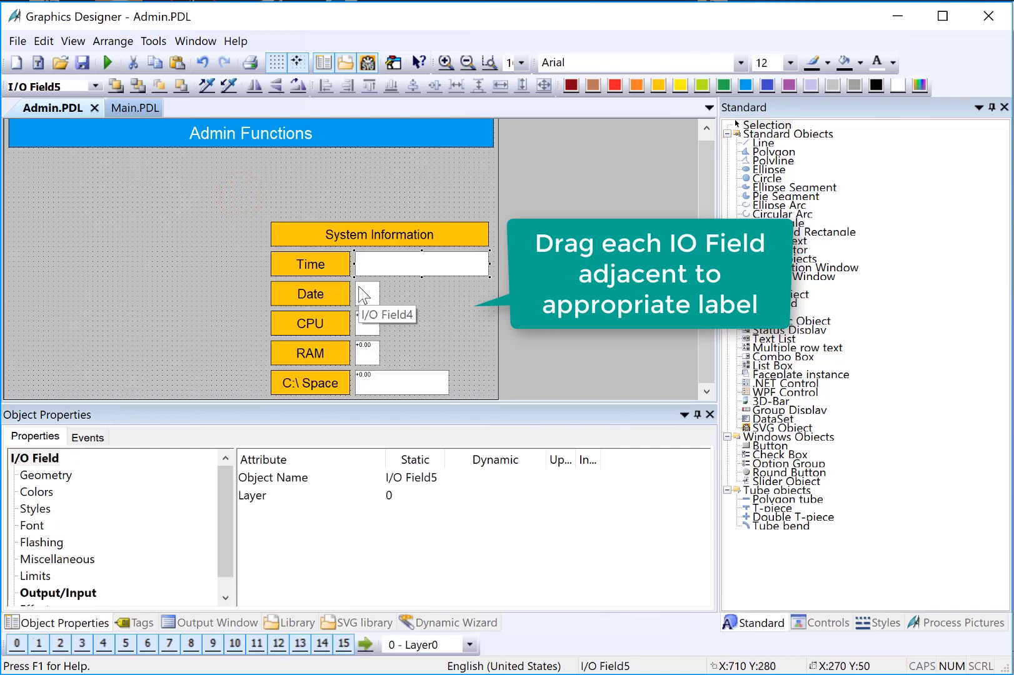
Step: Copy the Time label's properties onto the Time I/O field, then color that field the same blue as the Admin Functions banner
{"action": "left_click", "coordinate": [324, 264]}
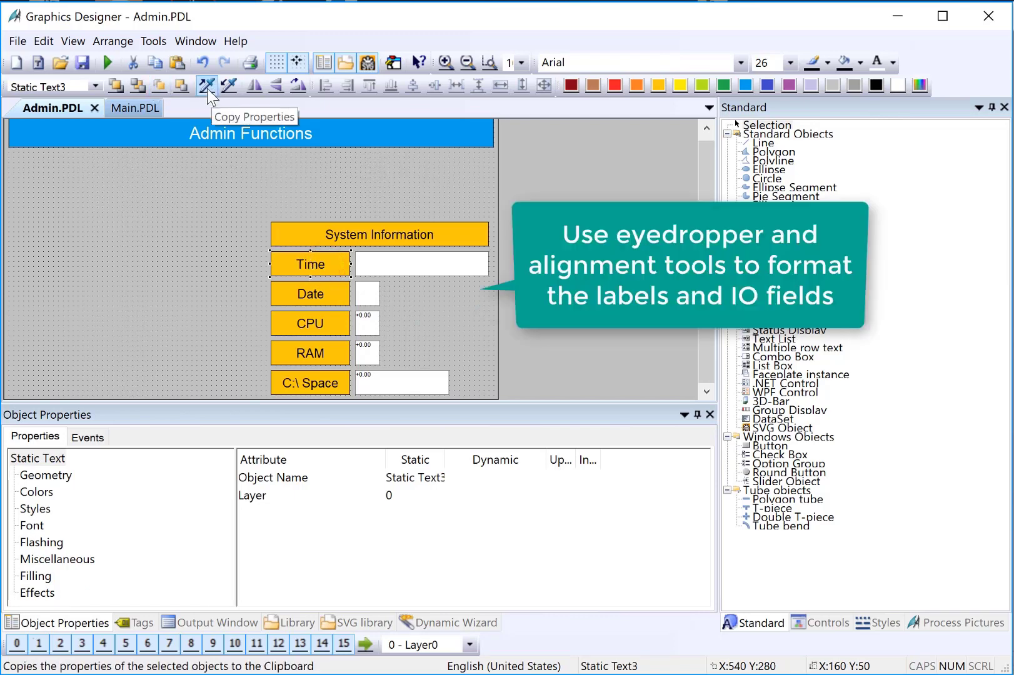
{"action": "left_click", "coordinate": [204, 88]}
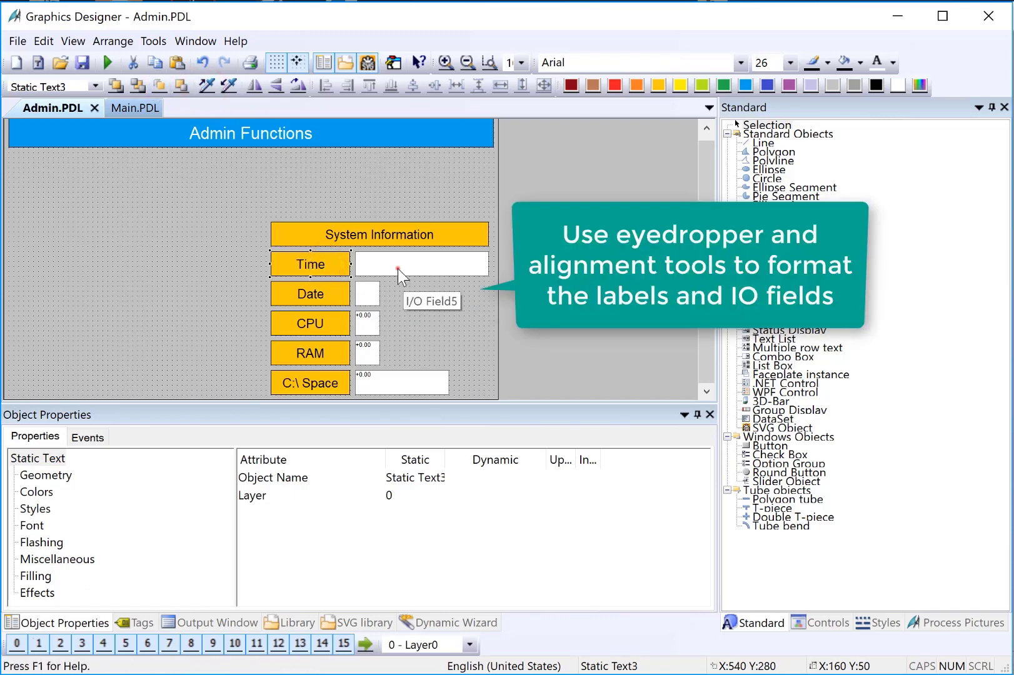
{"action": "left_click", "coordinate": [398, 269]}
{"action": "left_click", "coordinate": [229, 85]}
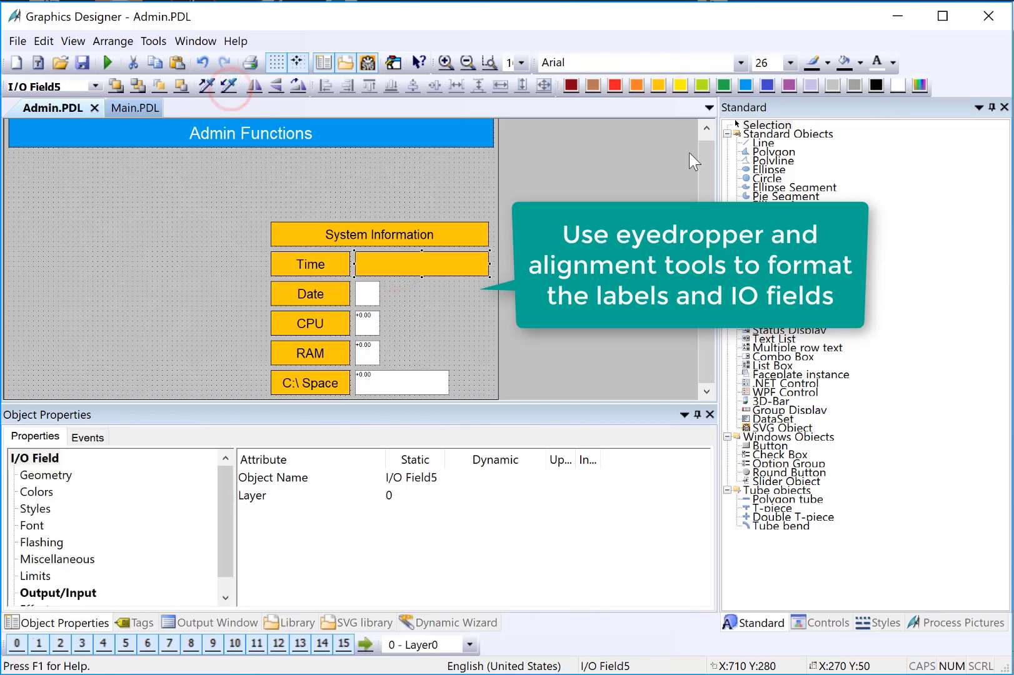
{"action": "left_click", "coordinate": [750, 86]}
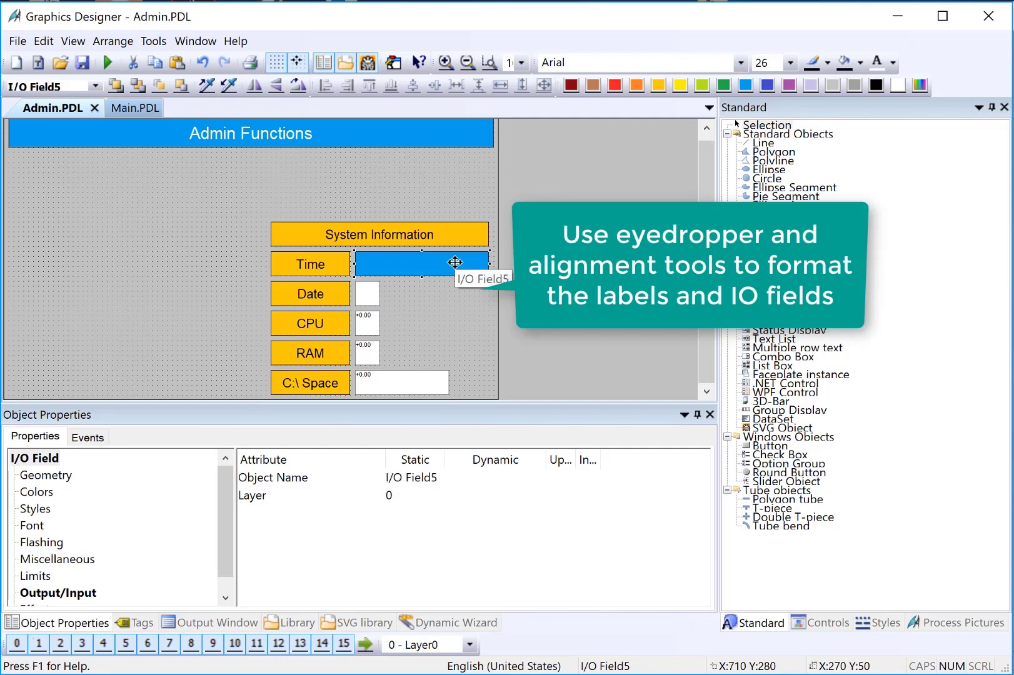
Step: Copy the Time I/O field's properties onto the Date I/O field and make both fields the same width
{"action": "left_click", "coordinate": [209, 85]}
{"action": "left_click", "coordinate": [368, 297]}
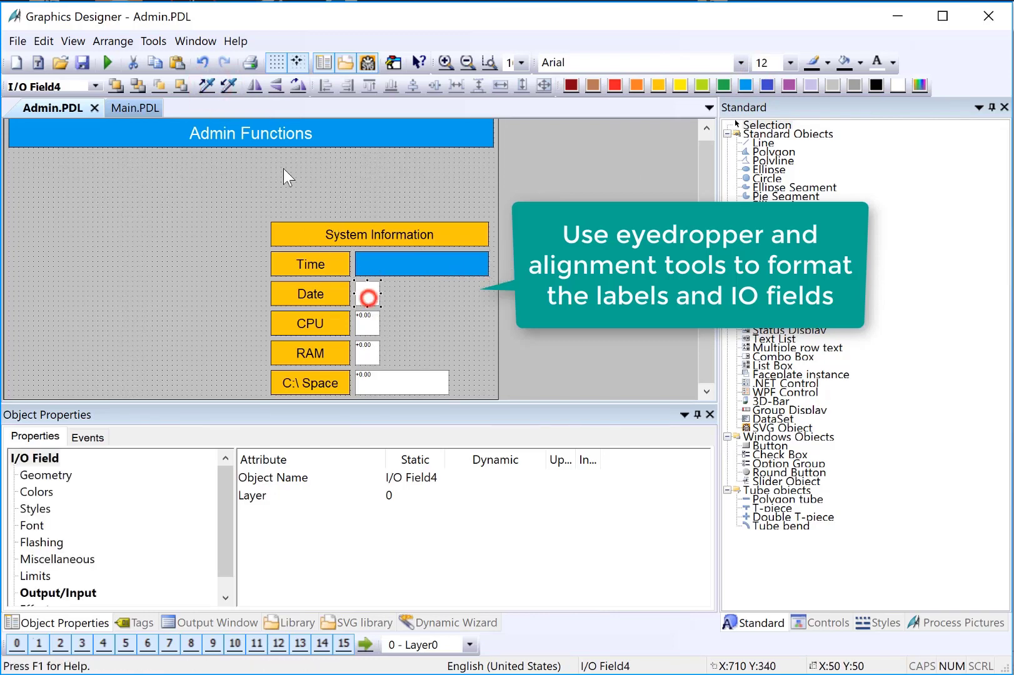
{"action": "left_click", "coordinate": [229, 85]}
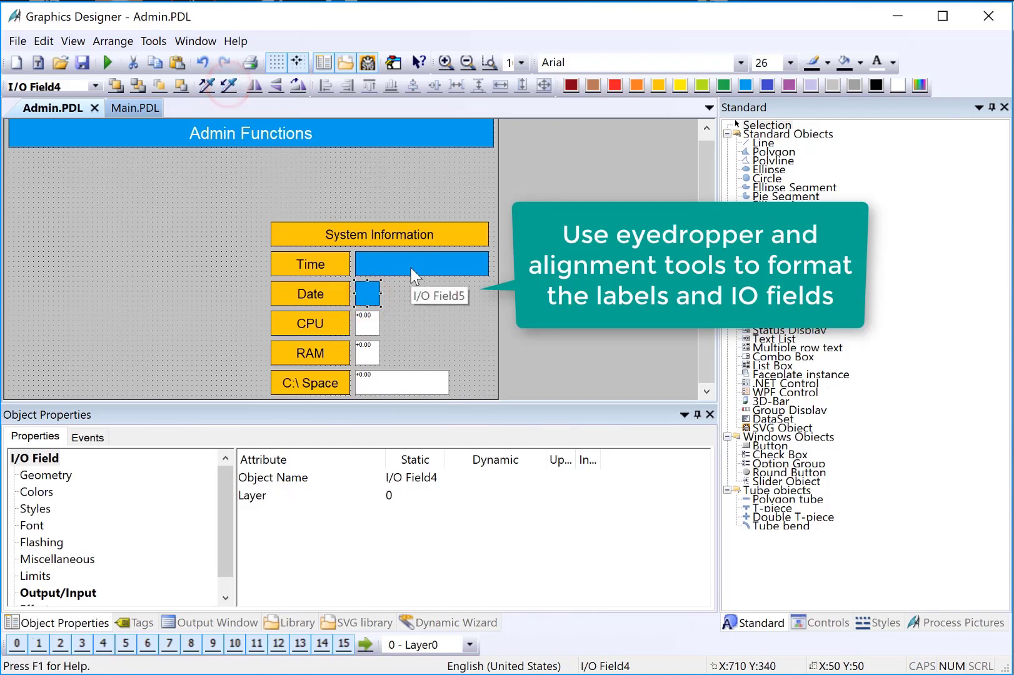
{"action": "left_click", "coordinate": [407, 263], "text": "shift"}
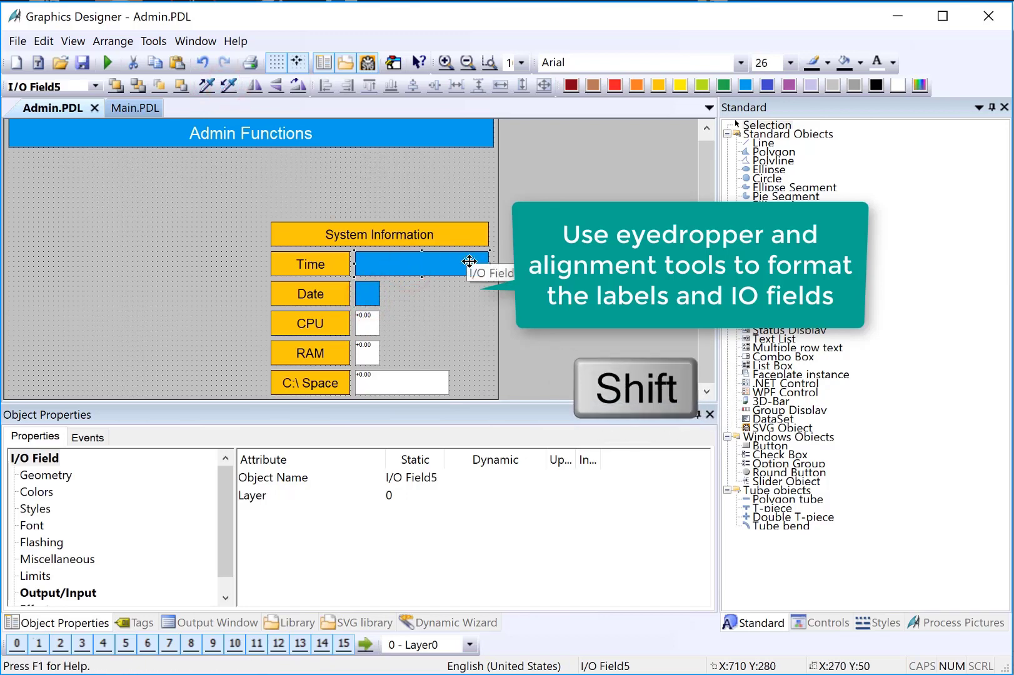
{"action": "left_click", "coordinate": [368, 293], "text": "shift"}
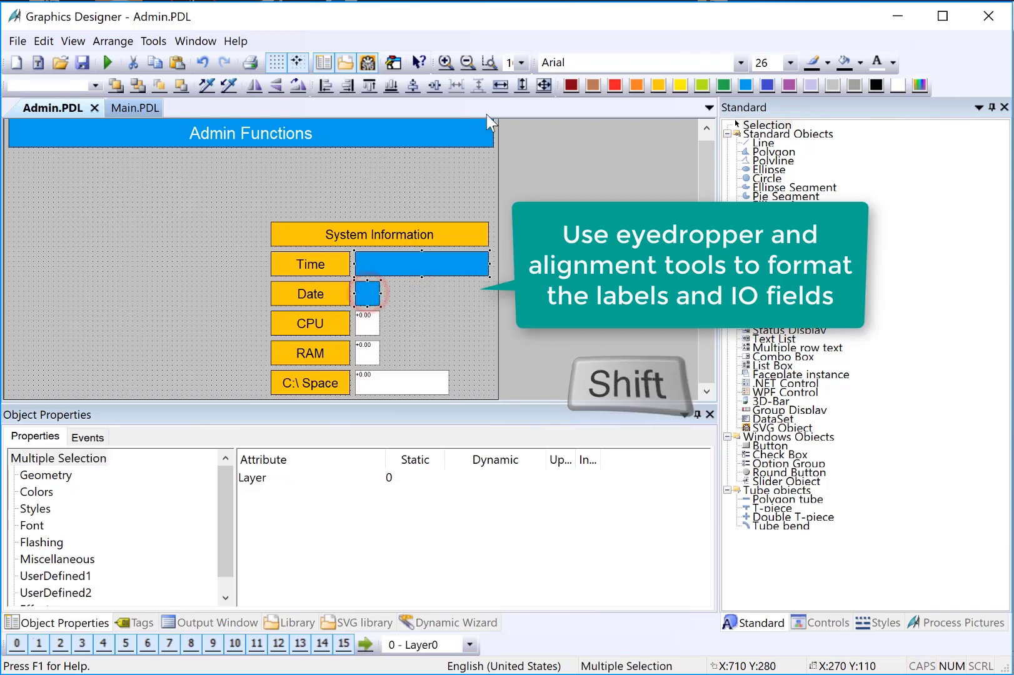
{"action": "left_click", "coordinate": [500, 93]}
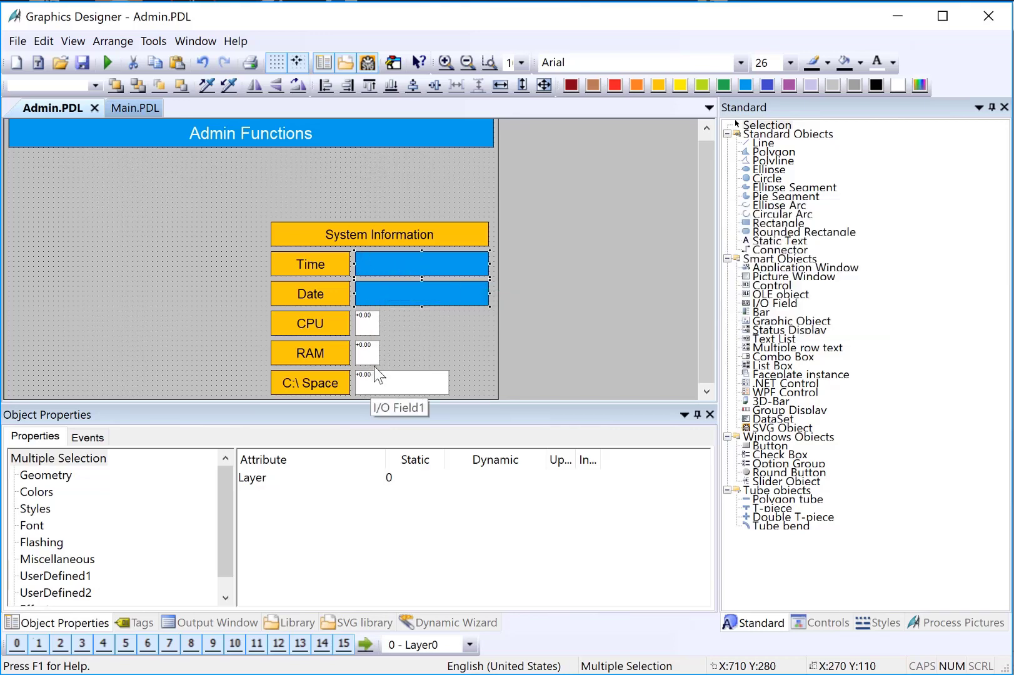
Step: Widen the CPU I/O field to about 220 and duplicate the CPU label, changing the copy's text to %
{"action": "left_click", "coordinate": [368, 327]}
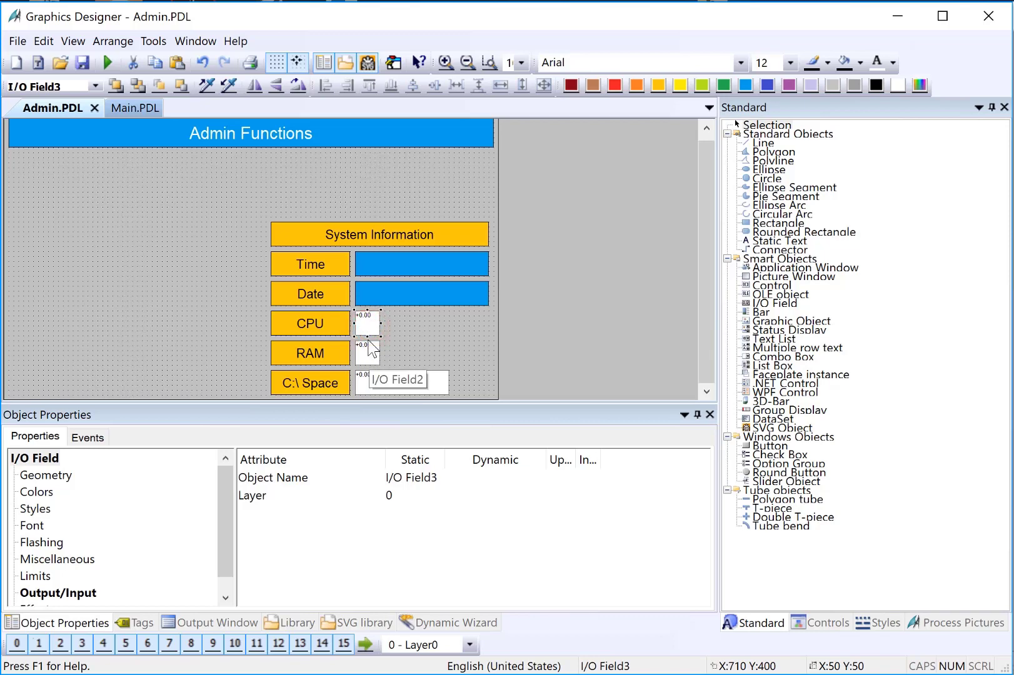
{"action": "left_click_drag", "start_coordinate": [379, 323], "coordinate": [460, 326]}
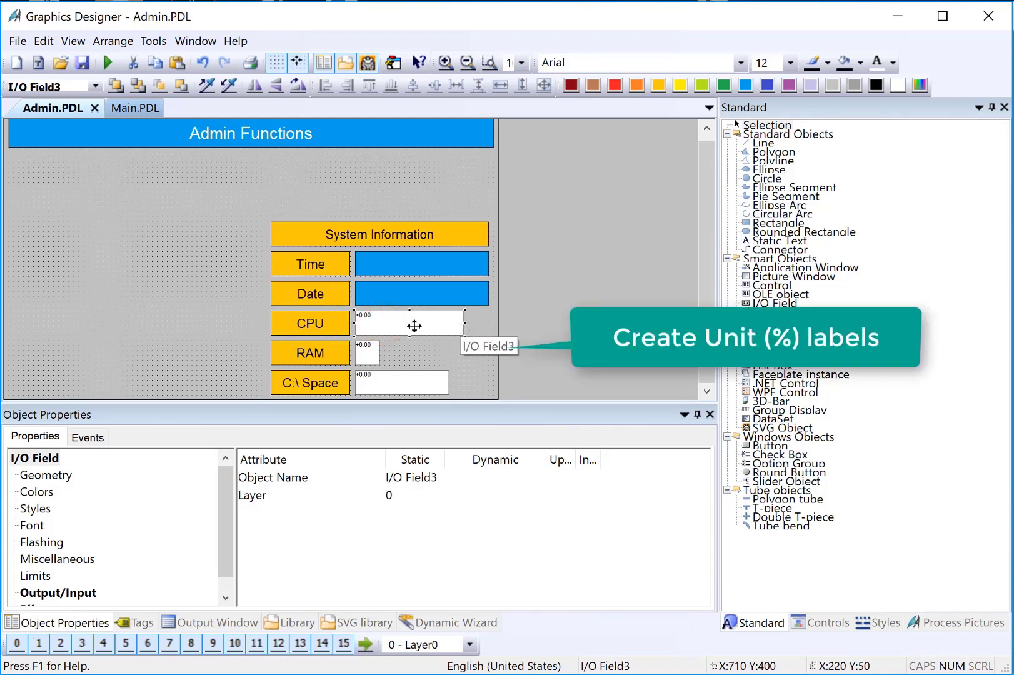
{"action": "left_click", "coordinate": [314, 324]}
{"action": "right_click", "coordinate": [312, 324]}
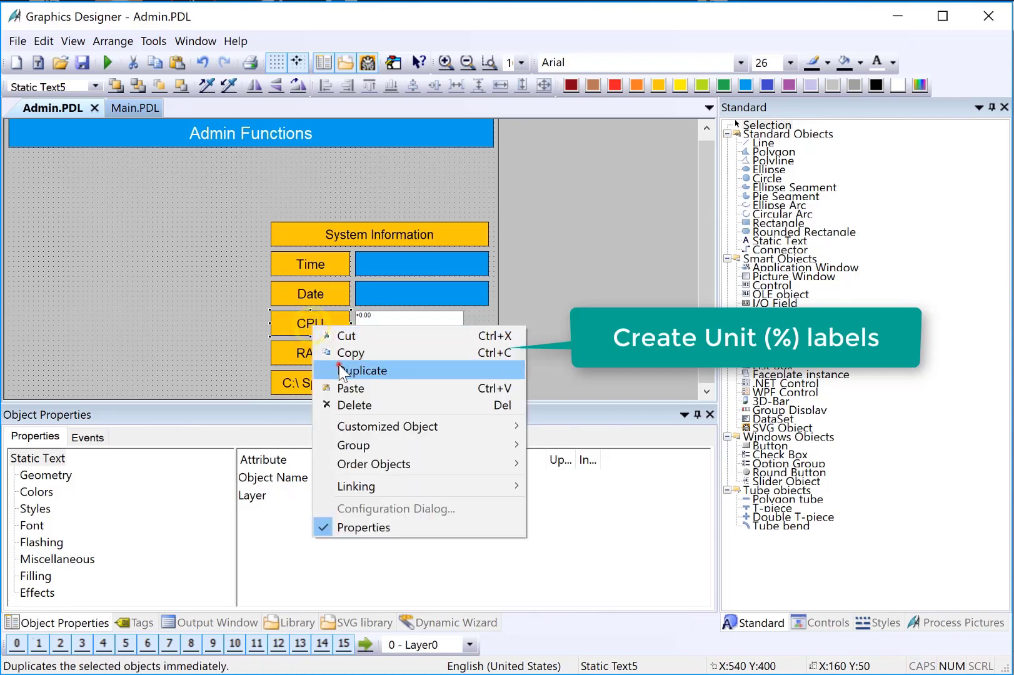
{"action": "left_click", "coordinate": [338, 370]}
{"action": "left_click_drag", "start_coordinate": [455, 355], "coordinate": [453, 355]}
{"action": "double_click", "coordinate": [454, 355]}
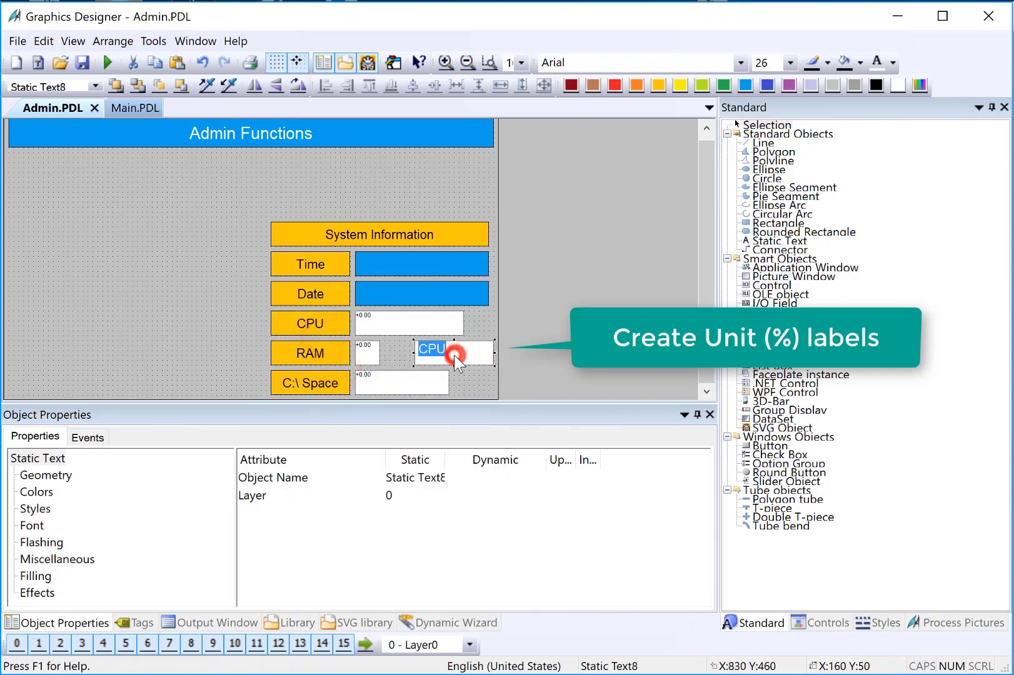
{"action": "type", "text": "%"}
{"action": "key", "text": "Return"}
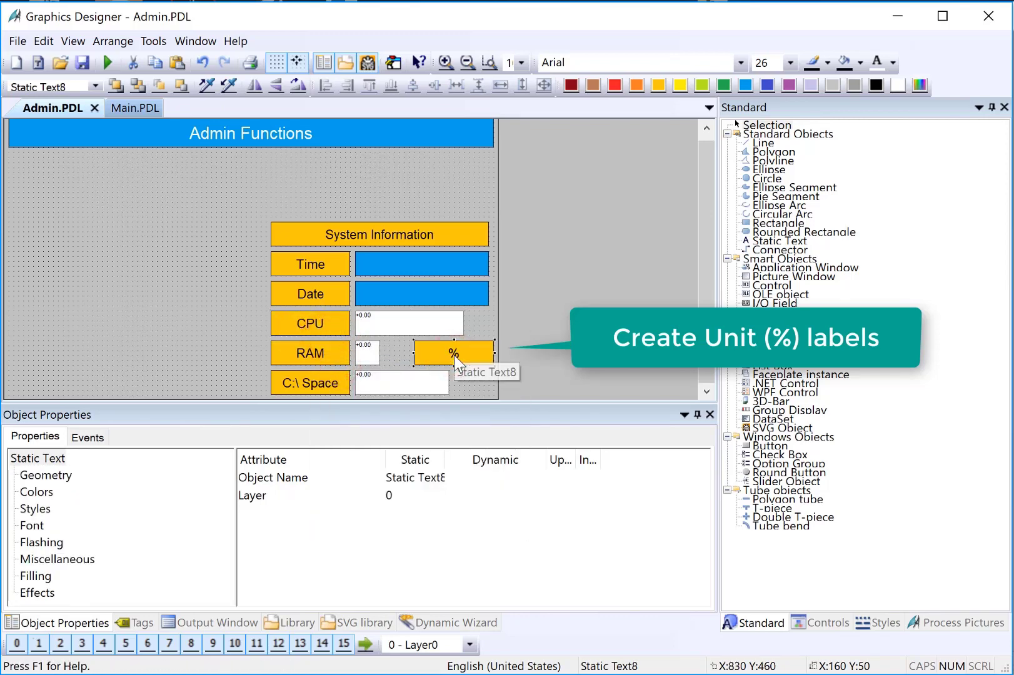
Step: Shrink the % label to about 40 wide beside the CPU I/O field and duplicate it for the RAM and C:\ Space rows
{"action": "left_click_drag", "start_coordinate": [493, 353], "coordinate": [479, 330]}
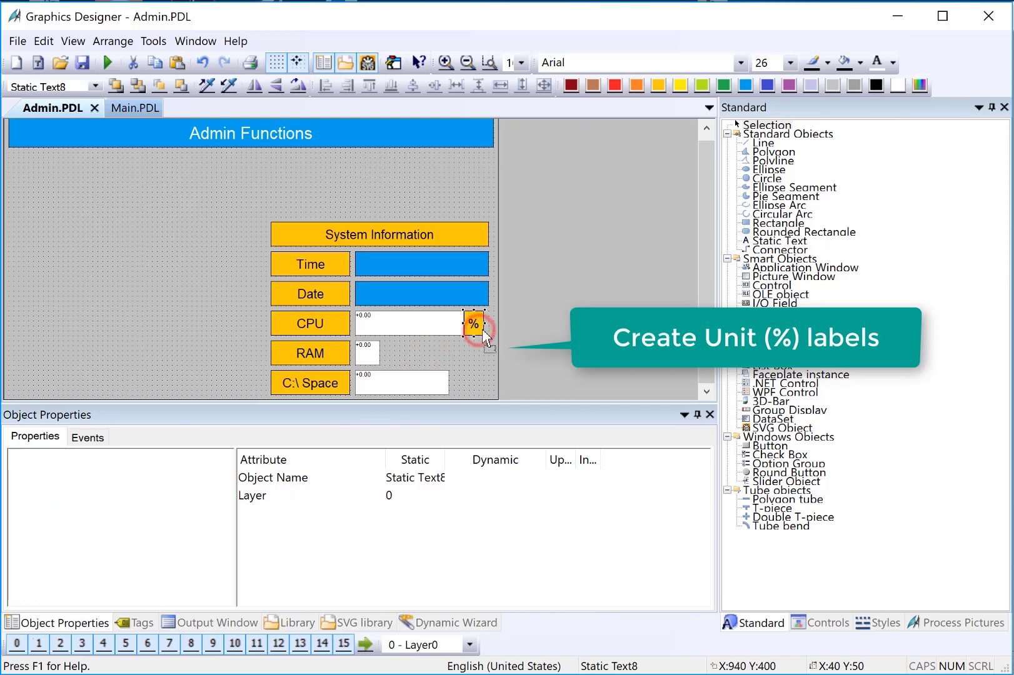
{"action": "right_click", "coordinate": [479, 328]}
{"action": "left_click", "coordinate": [494, 373]}
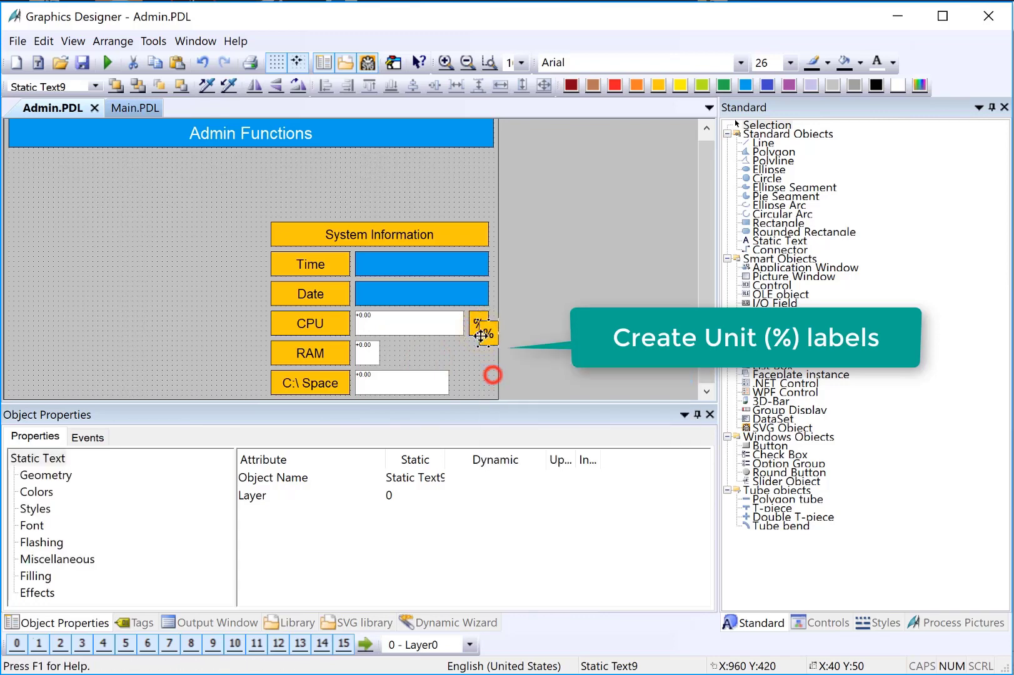
{"action": "left_click_drag", "start_coordinate": [487, 333], "coordinate": [479, 355]}
{"action": "right_click", "coordinate": [480, 355]}
{"action": "left_click", "coordinate": [494, 399]}
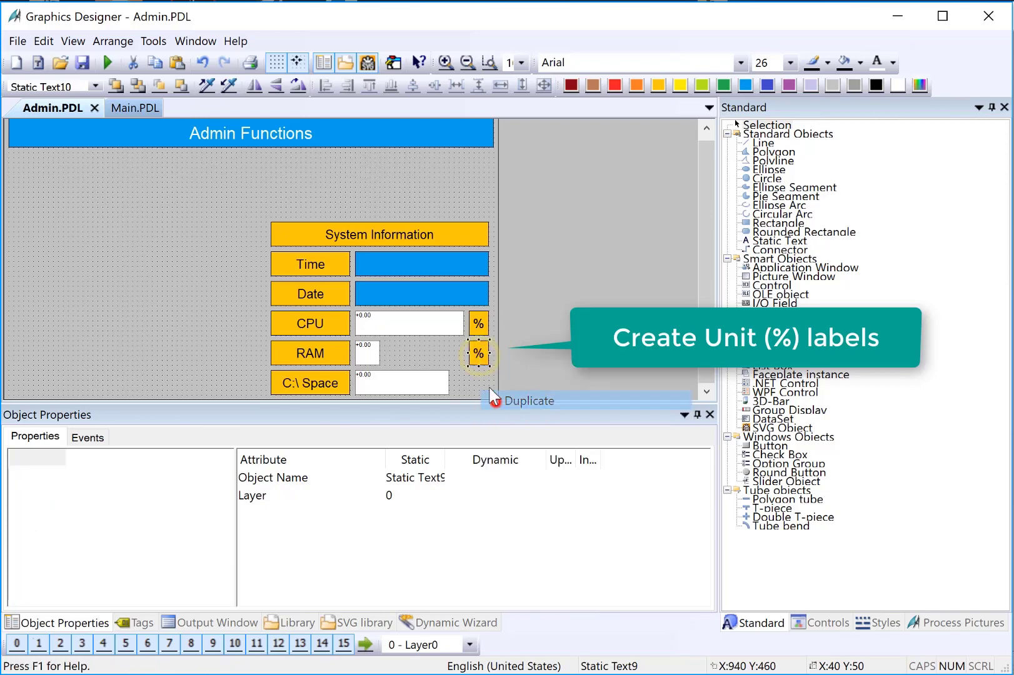
Step: Set the CPU I/O field's font size to 26
{"action": "left_click", "coordinate": [387, 324]}
{"action": "left_click", "coordinate": [31, 524]}
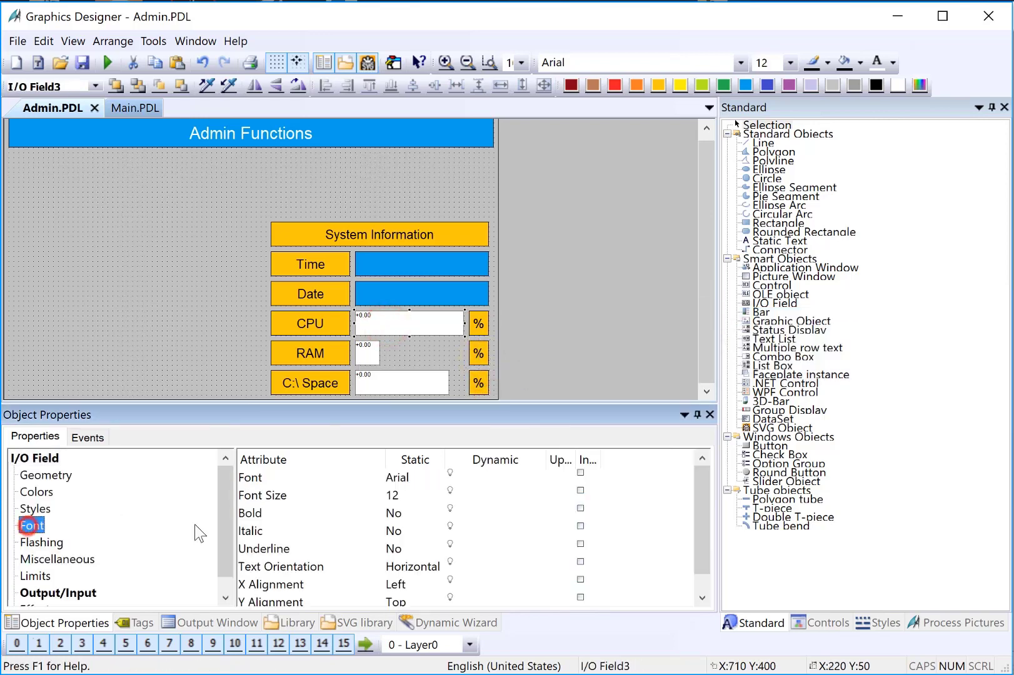
{"action": "left_click", "coordinate": [257, 494]}
{"action": "double_click", "coordinate": [257, 493]}
{"action": "type", "text": "26"}
{"action": "key", "text": "Return"}
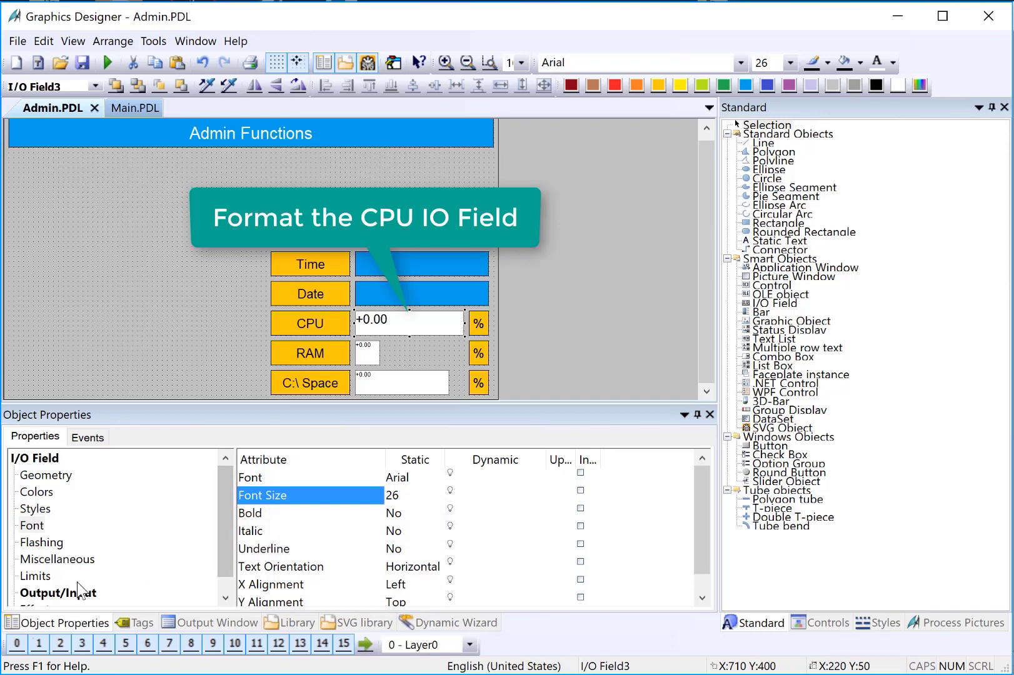
Step: Remove the sign from the CPU I/O field's output format, making it 9999999999.99
{"action": "left_click", "coordinate": [58, 592]}
{"action": "left_click", "coordinate": [306, 549]}
{"action": "double_click", "coordinate": [306, 549]}
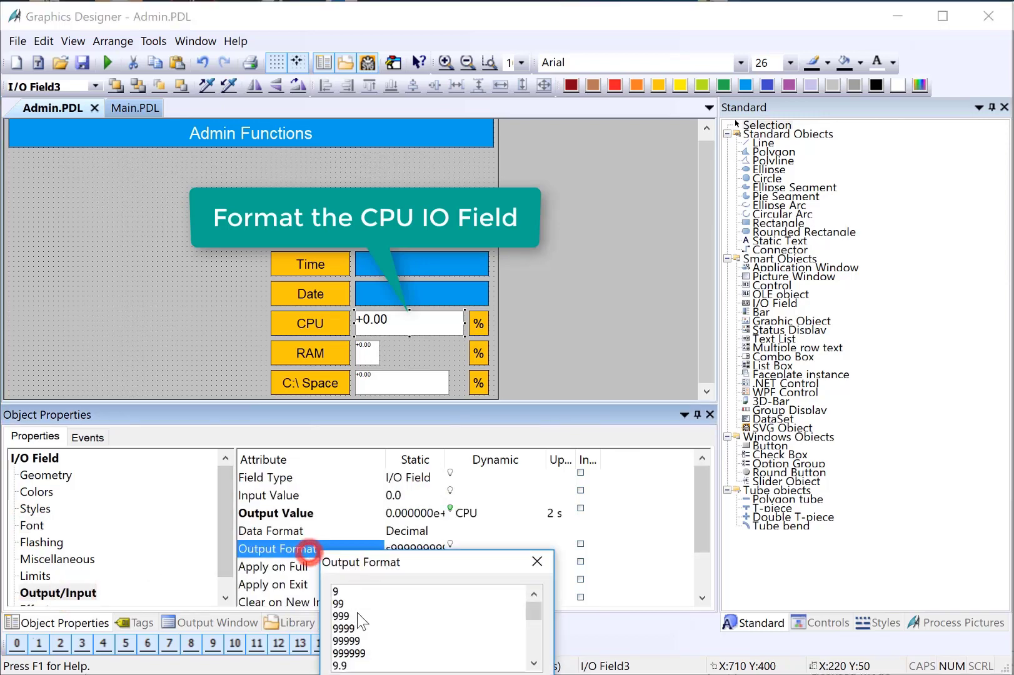
{"action": "left_click_drag", "start_coordinate": [519, 477], "coordinate": [612, 236]}
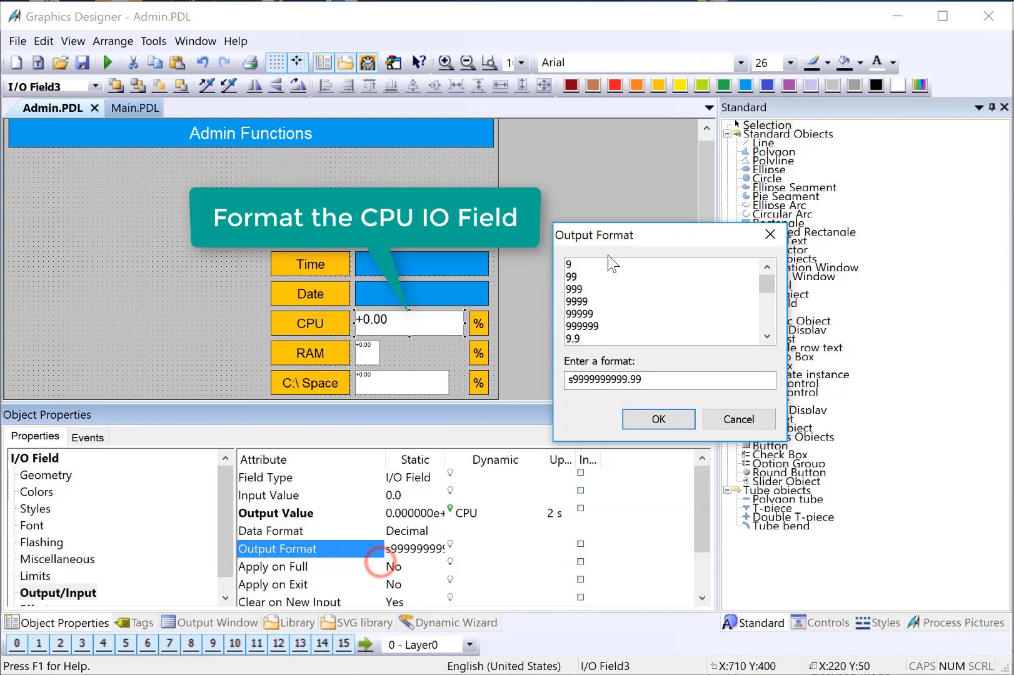
{"action": "left_click", "coordinate": [572, 380]}
{"action": "key", "text": "Delete"}
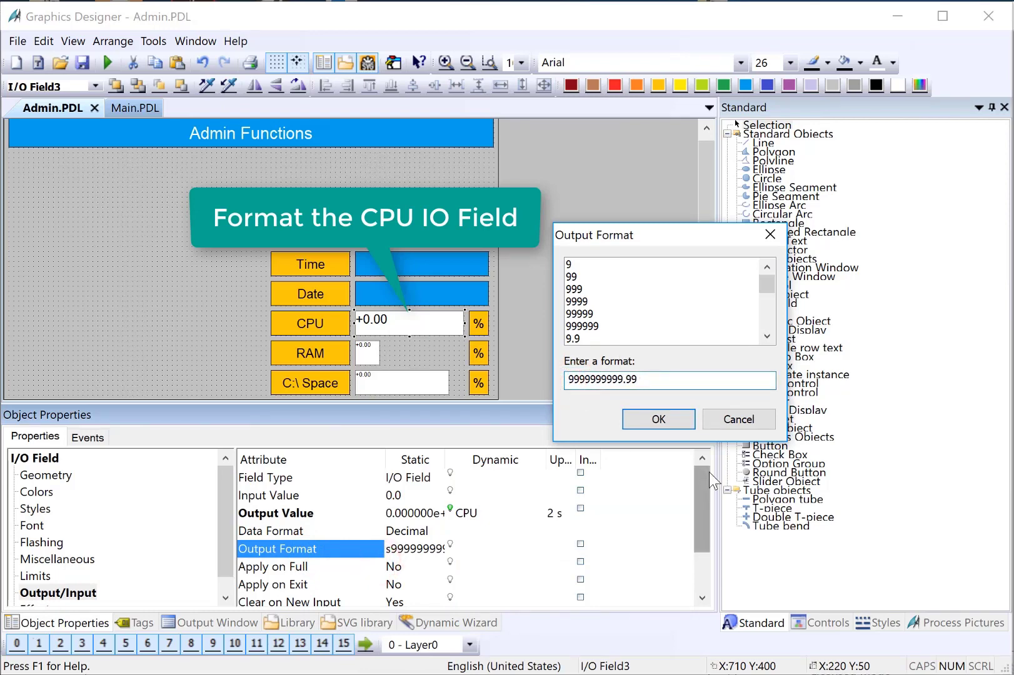
{"action": "left_click", "coordinate": [656, 418]}
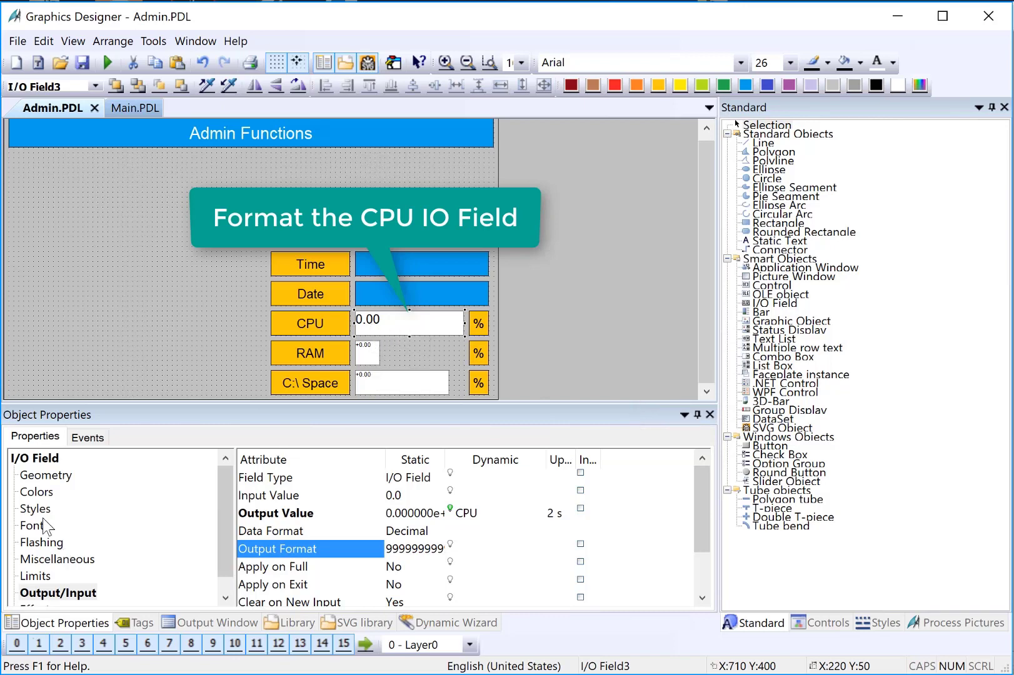
Step: Center the CPU I/O field's text both horizontally and vertically
{"action": "left_click", "coordinate": [42, 522]}
{"action": "double_click", "coordinate": [284, 585]}
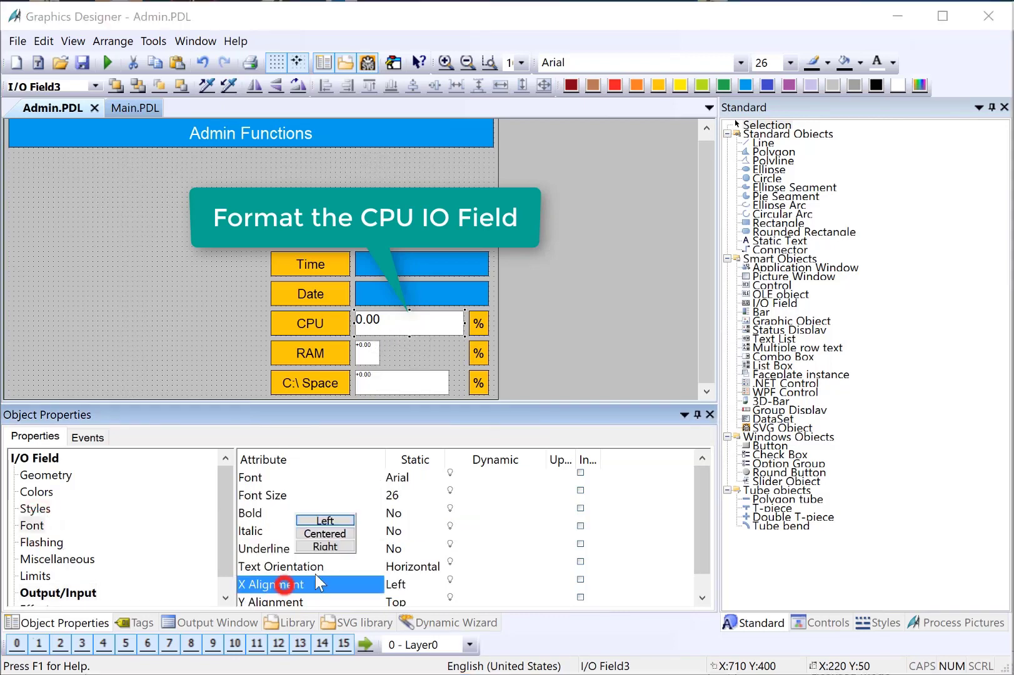
{"action": "left_click", "coordinate": [325, 533]}
{"action": "left_click", "coordinate": [285, 601]}
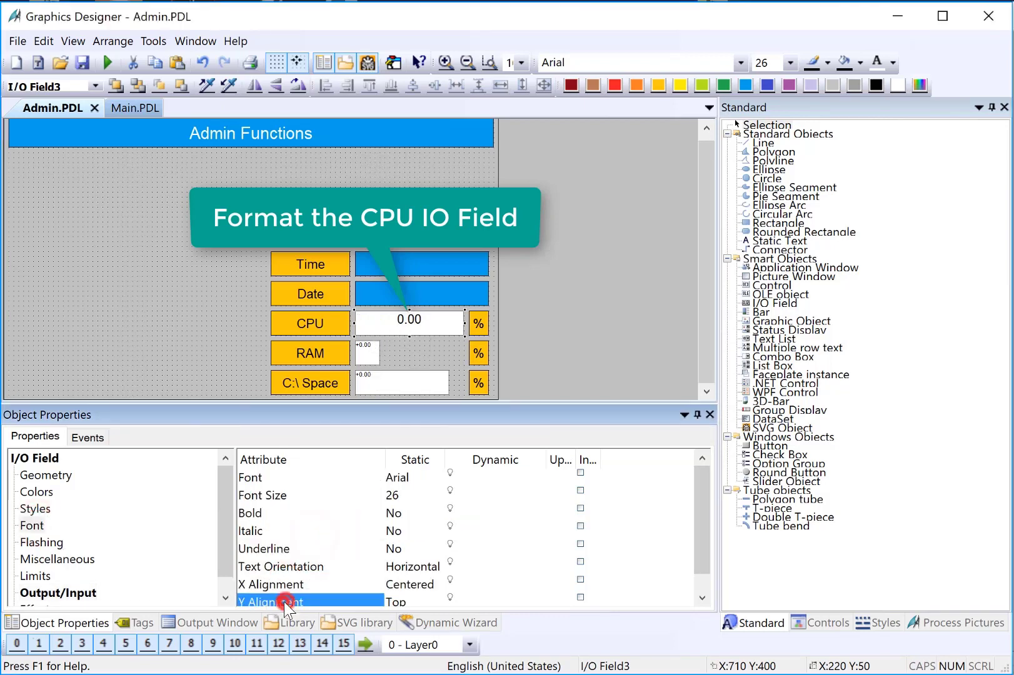
{"action": "double_click", "coordinate": [284, 601]}
{"action": "left_click", "coordinate": [306, 533]}
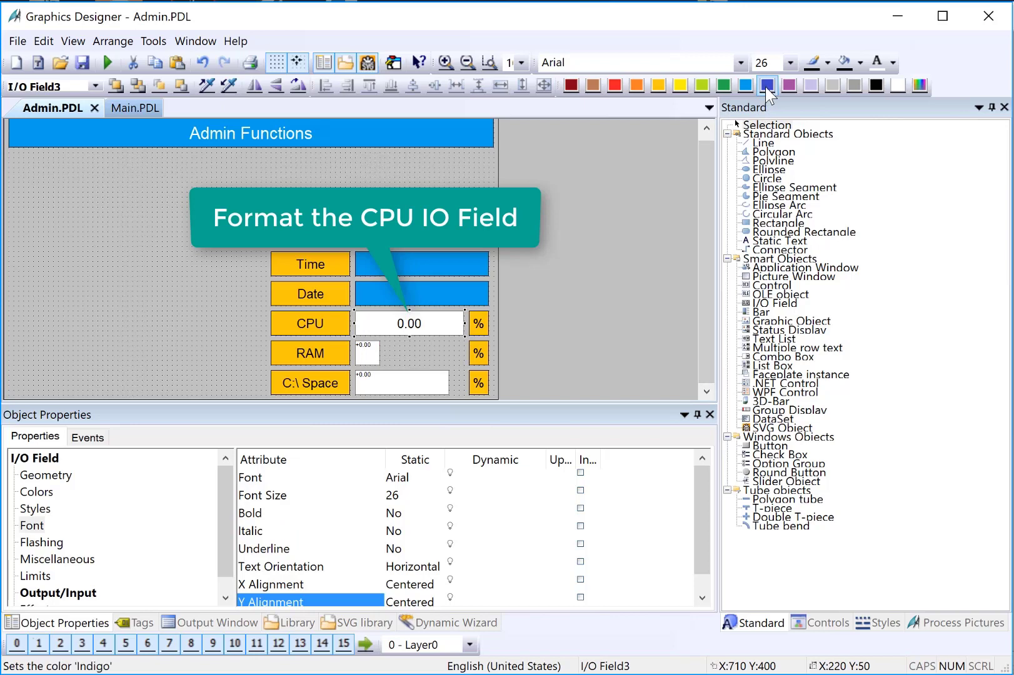
Step: Color the CPU I/O field the same blue as the Time and Date fields and set its Global Color Scheme to No
{"action": "left_click", "coordinate": [745, 85]}
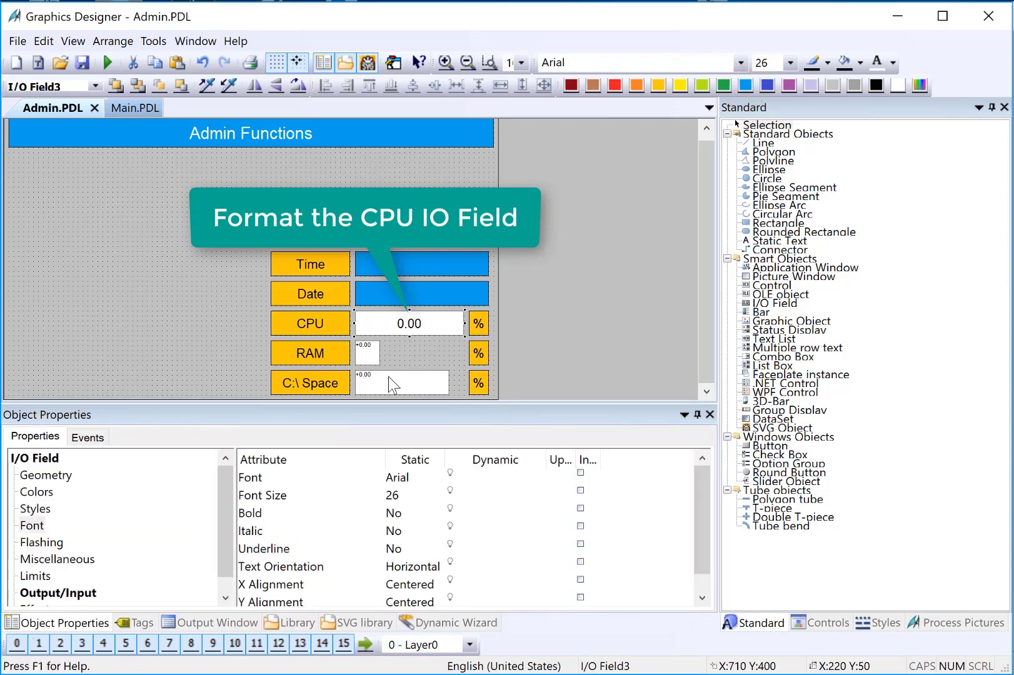
{"action": "left_click_drag", "start_coordinate": [217, 555], "coordinate": [218, 561]}
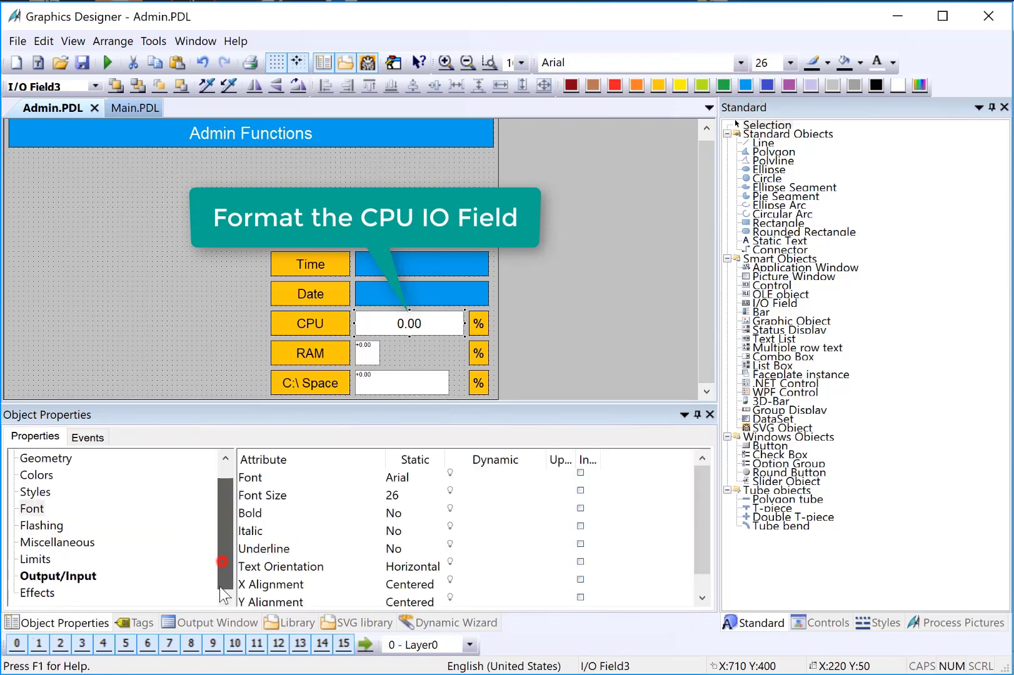
{"action": "left_click", "coordinate": [38, 592]}
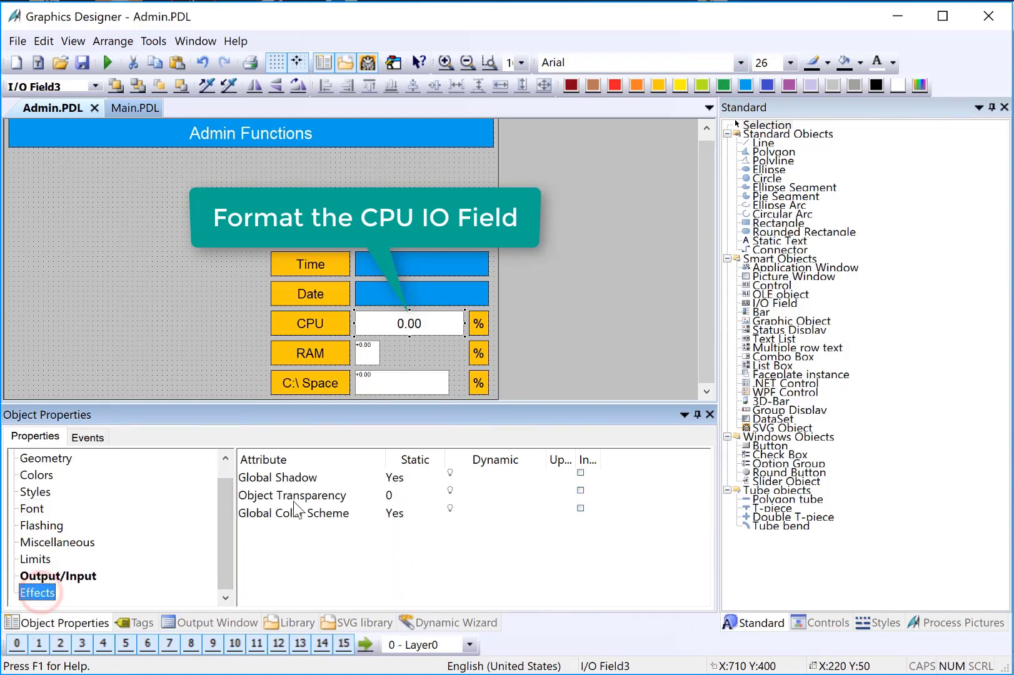
{"action": "double_click", "coordinate": [281, 513]}
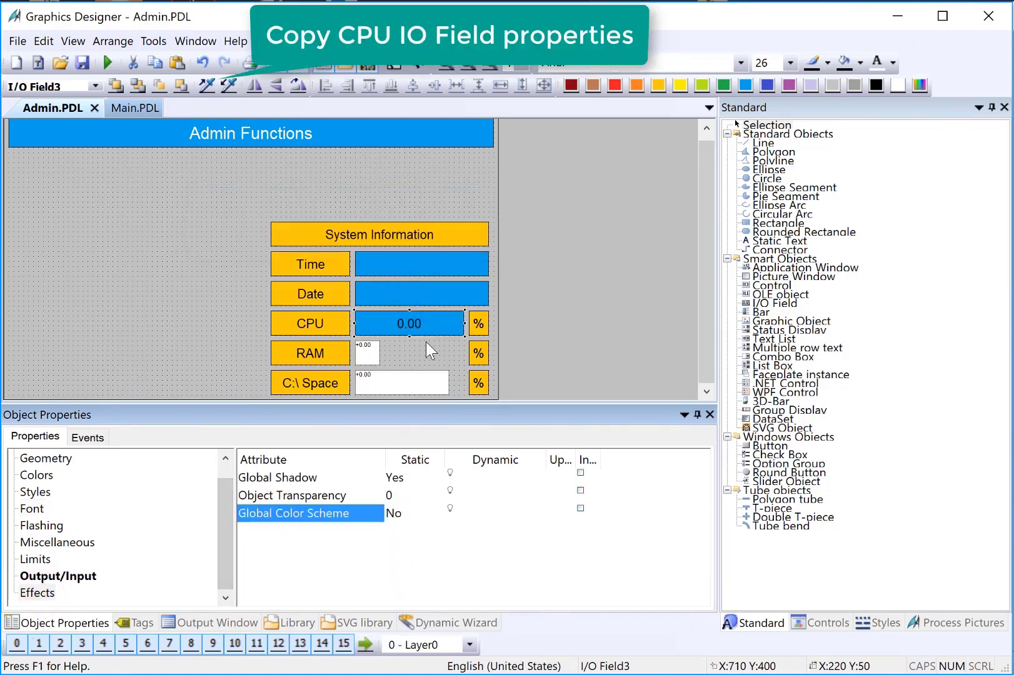
Step: Copy the CPU I/O field's properties onto the RAM and C:\ Space I/O fields
{"action": "left_click", "coordinate": [206, 85]}
{"action": "left_click", "coordinate": [367, 351]}
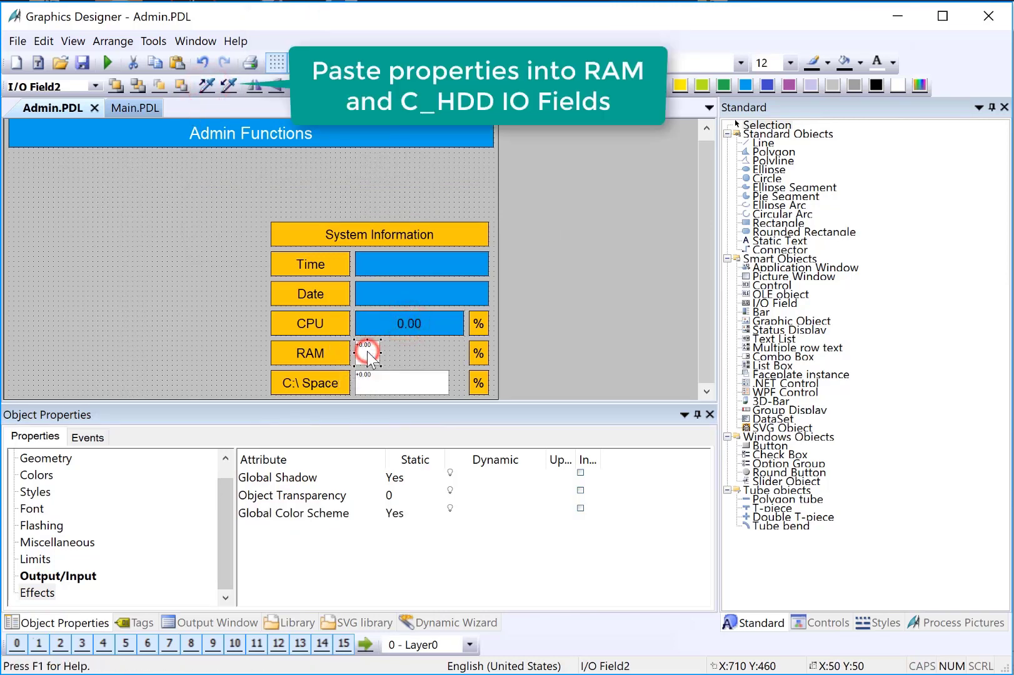
{"action": "left_click", "coordinate": [380, 387], "text": "shift"}
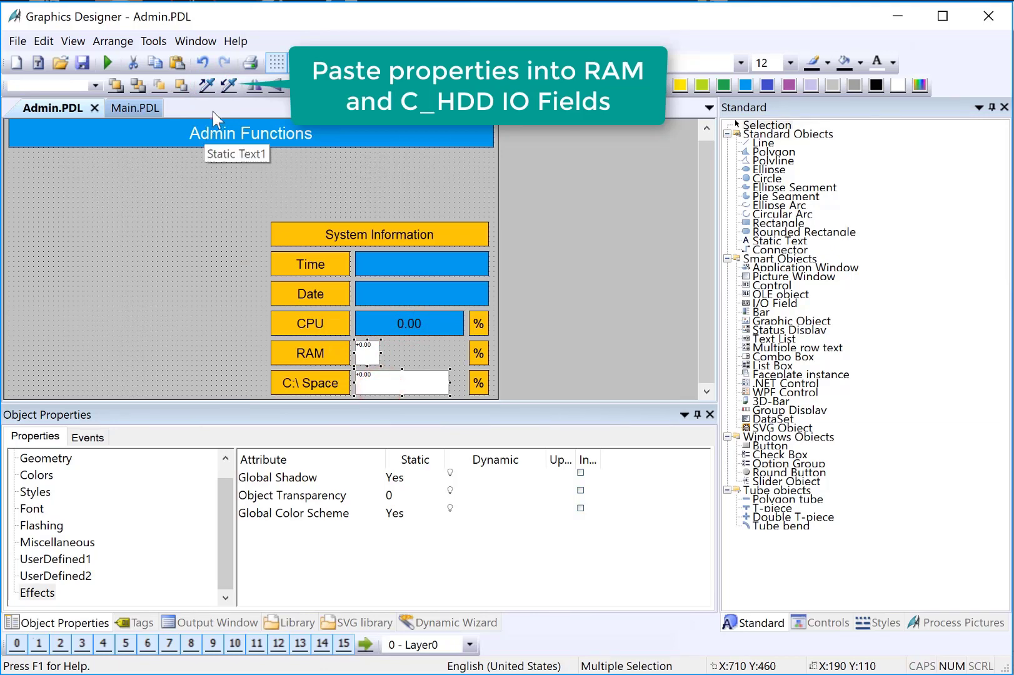
{"action": "left_click", "coordinate": [227, 85]}
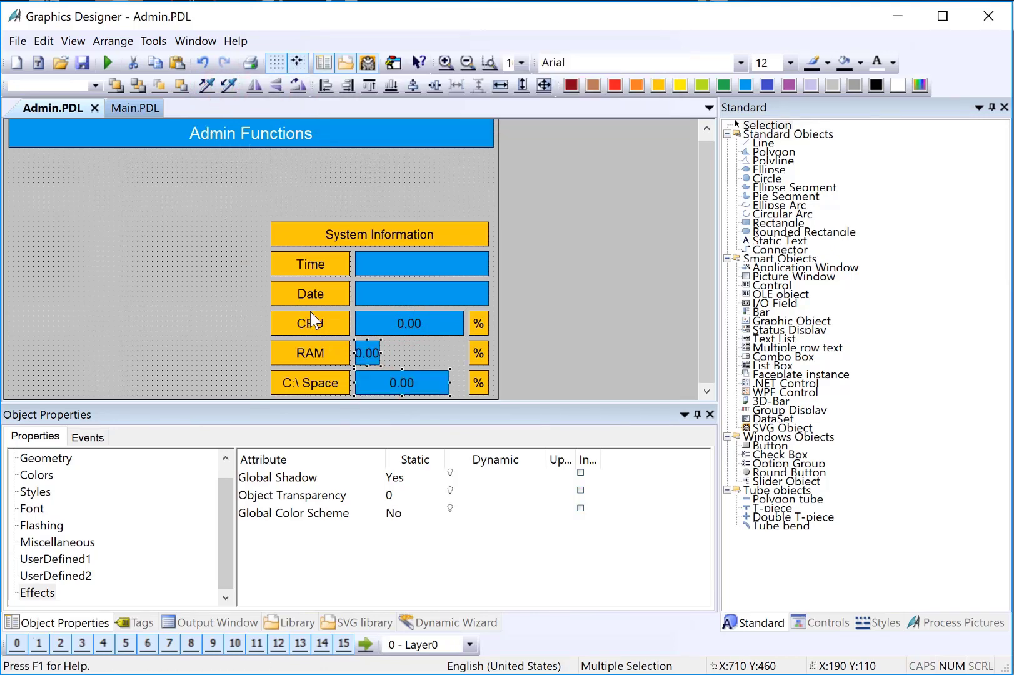
Step: Make the RAM and C:\ Space I/O fields as wide as the CPU field, left-align all three, and save the picture
{"action": "left_click", "coordinate": [375, 320]}
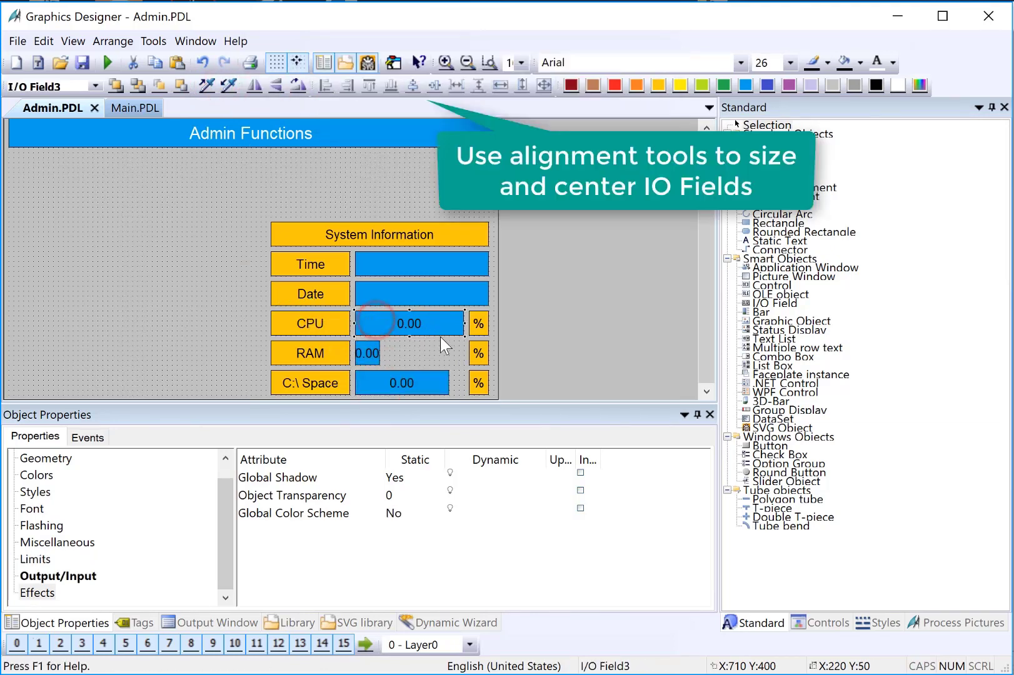
{"action": "left_click", "coordinate": [358, 352], "text": "shift"}
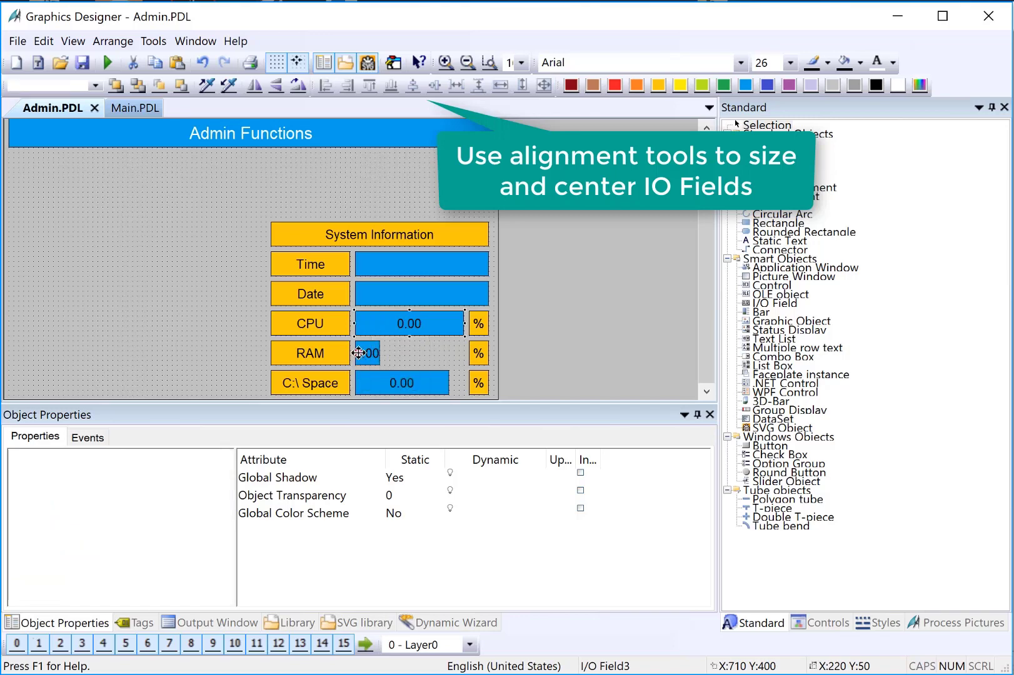
{"action": "left_click", "coordinate": [384, 386], "text": "shift"}
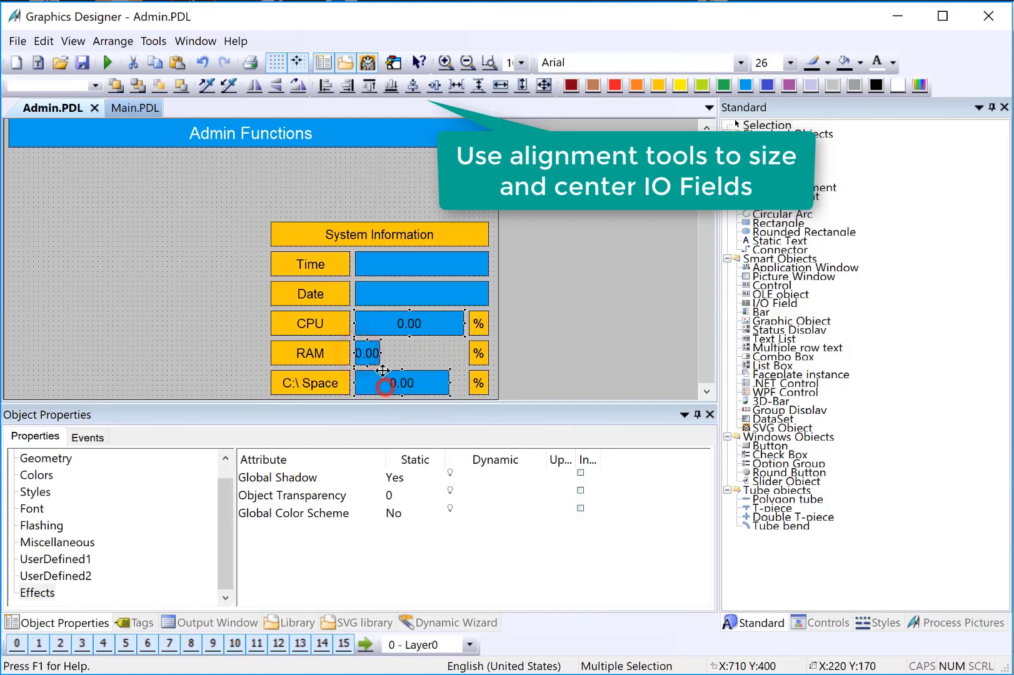
{"action": "left_click", "coordinate": [500, 86]}
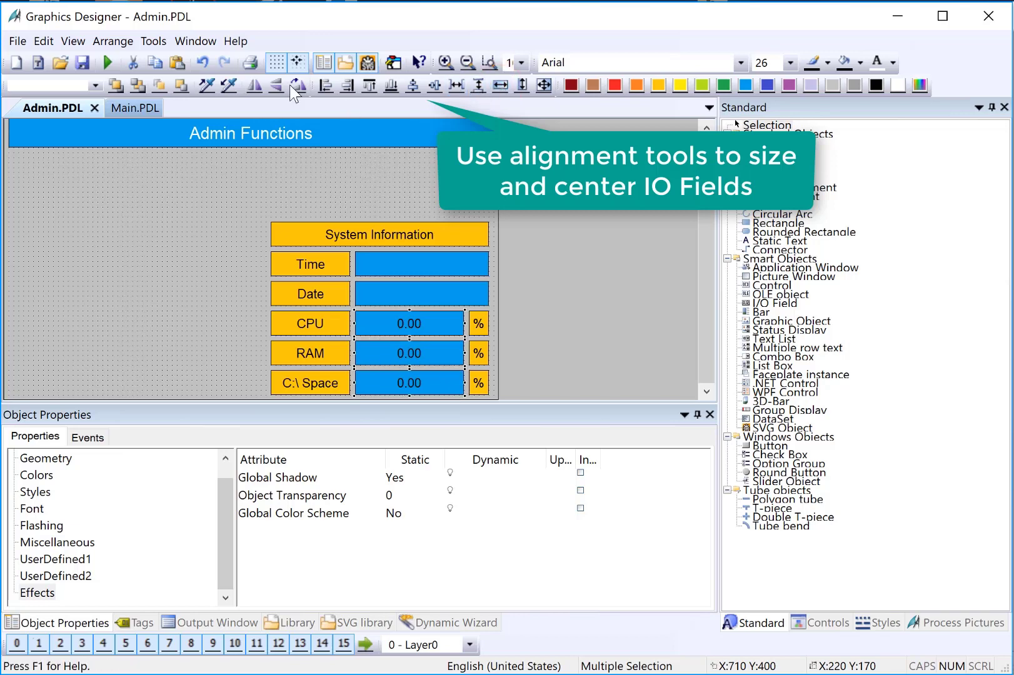
{"action": "left_click", "coordinate": [321, 90]}
{"action": "left_click", "coordinate": [207, 231]}
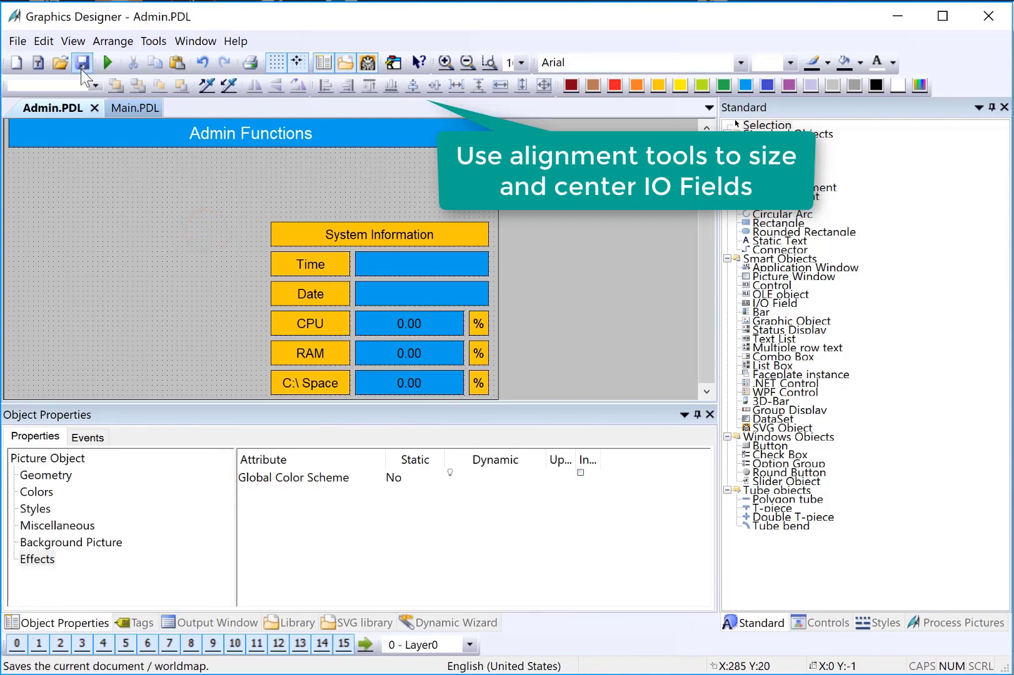
{"action": "left_click", "coordinate": [385, 265]}
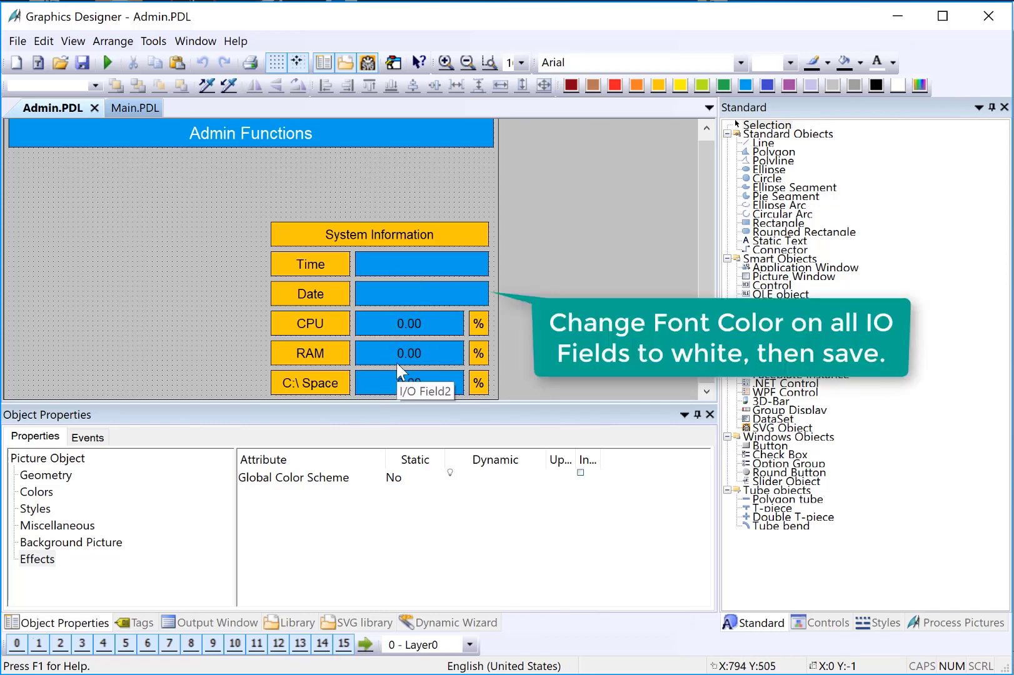
{"action": "left_click", "coordinate": [143, 195]}
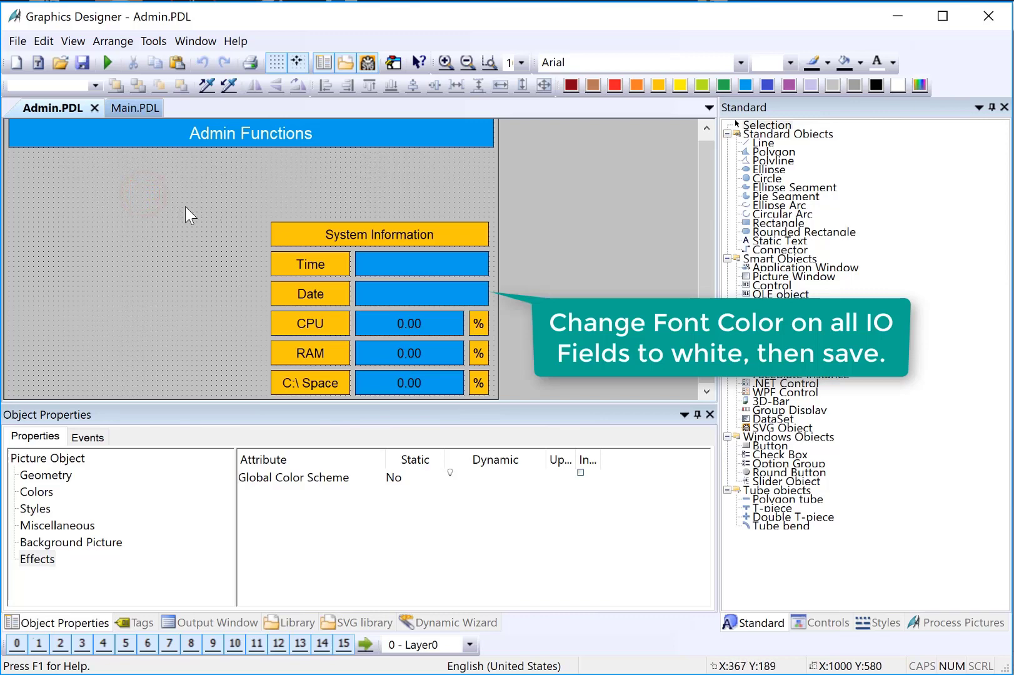
{"action": "key", "text": "ctrl+a"}
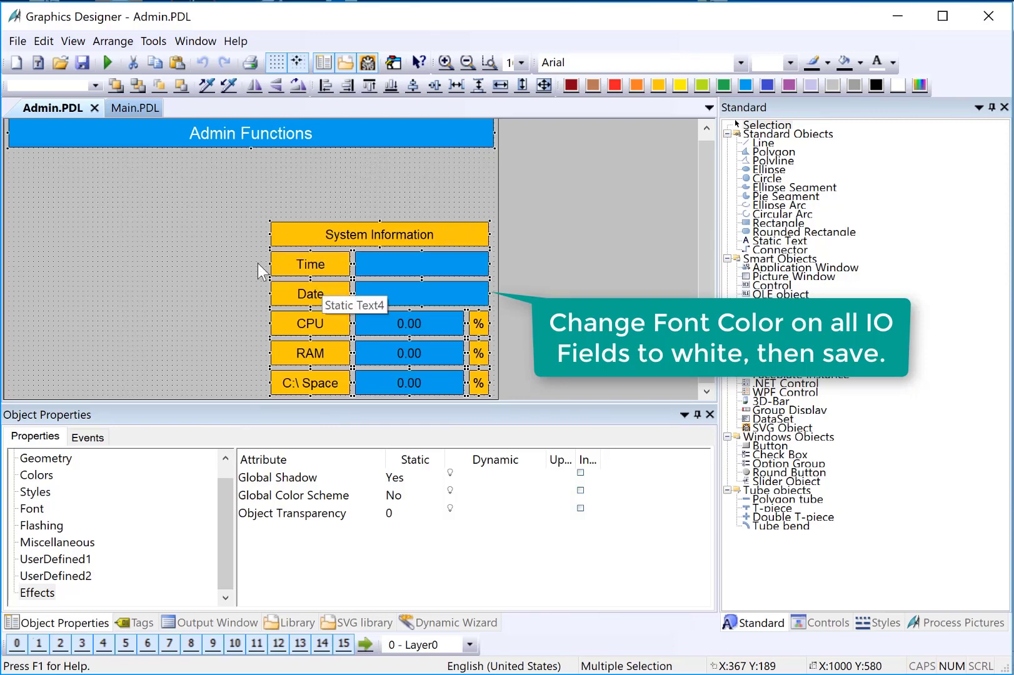
{"action": "left_click", "coordinate": [212, 249]}
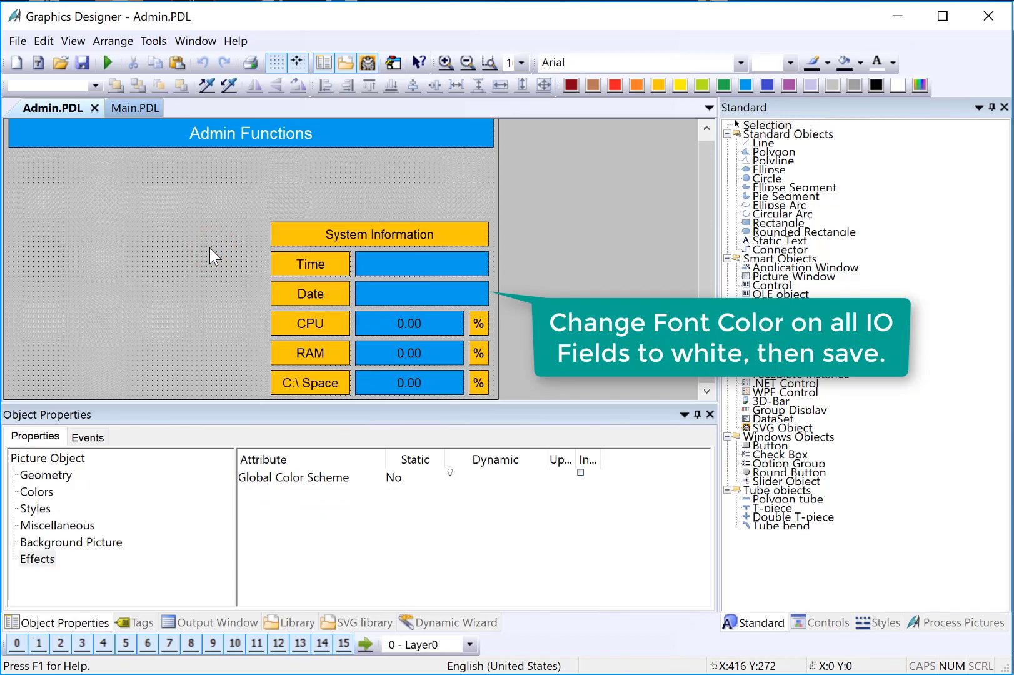
Step: Set the font color of the Time, Date, CPU, RAM and C:\ Space I/O fields to white and save the picture
{"action": "left_click", "coordinate": [373, 265]}
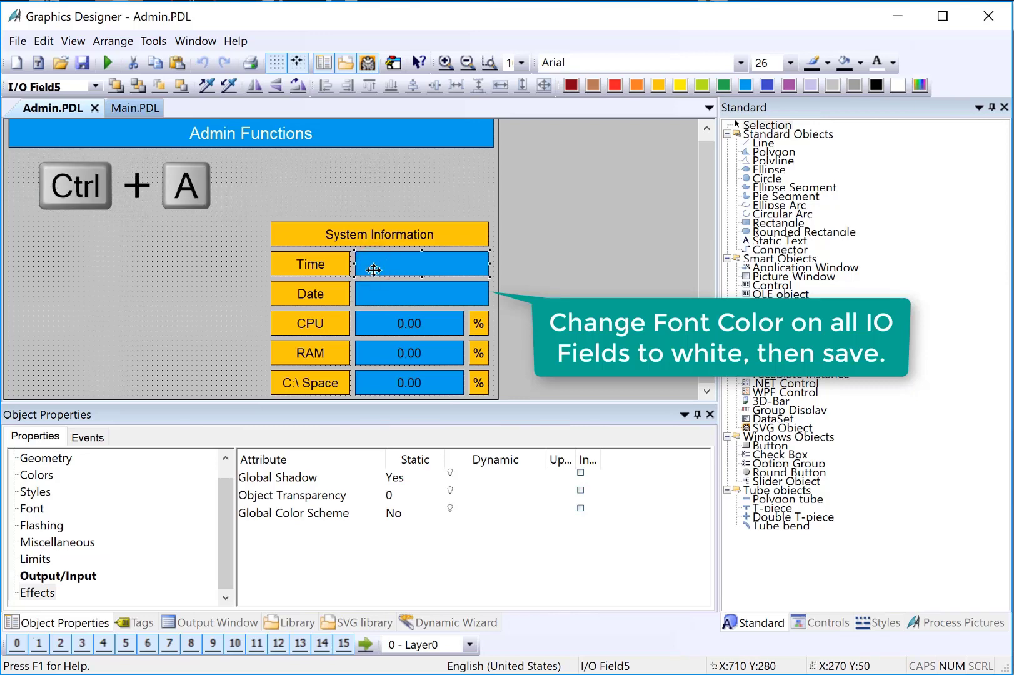
{"action": "key", "text": "ctrl+a"}
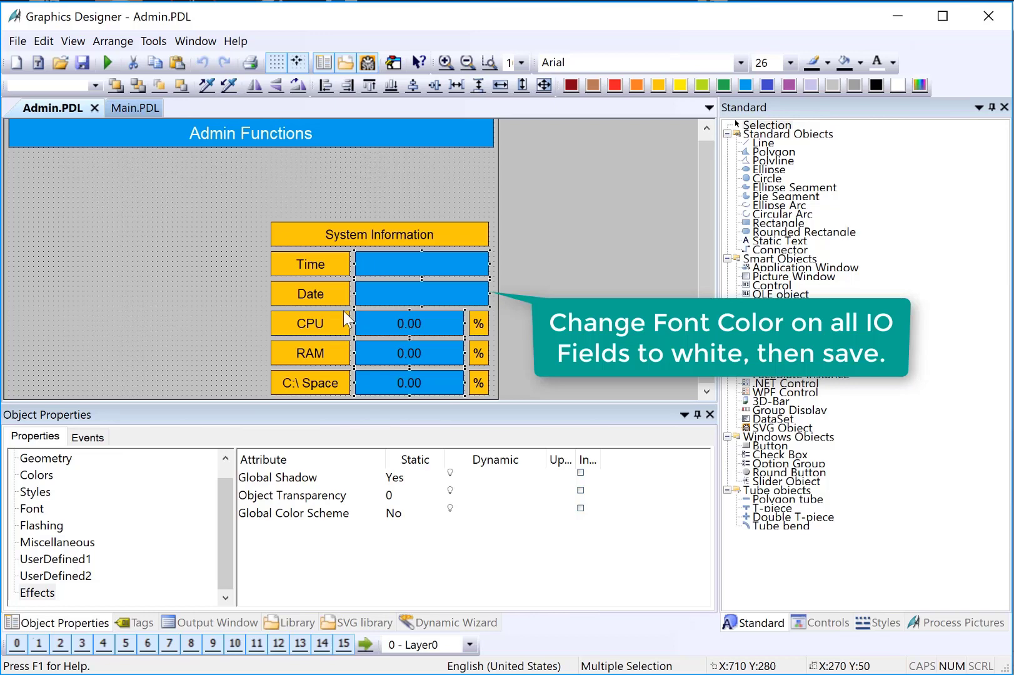
{"action": "left_click", "coordinate": [31, 476]}
{"action": "double_click", "coordinate": [246, 553]}
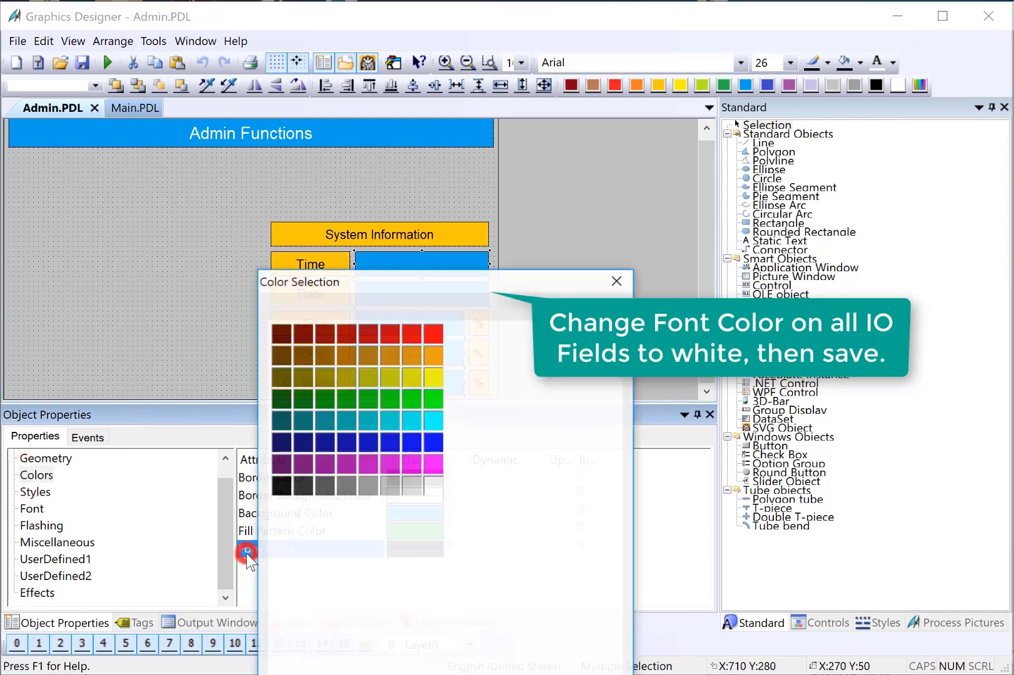
{"action": "left_click", "coordinate": [433, 485]}
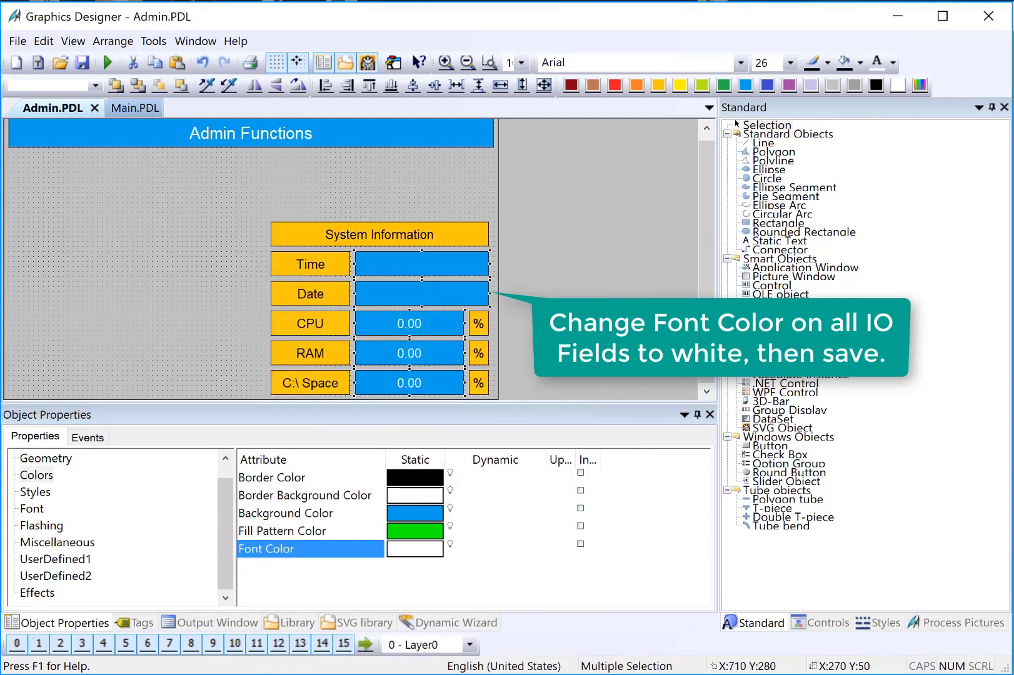
{"action": "left_click", "coordinate": [82, 63]}
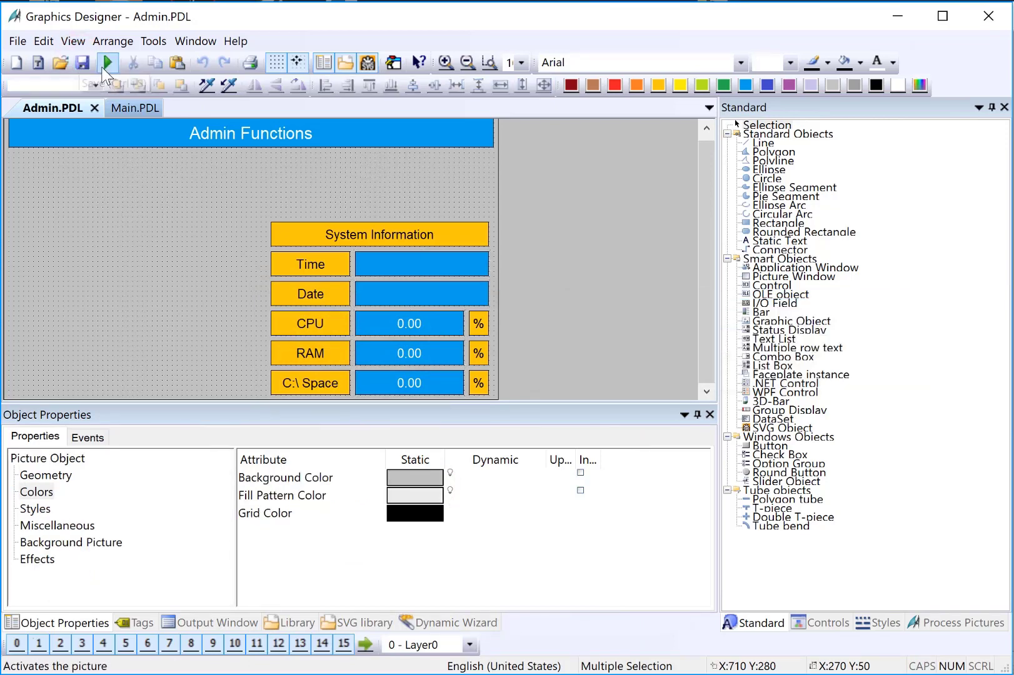
Step: Run the Main.PDL picture in runtime and view the Admin screen
{"action": "left_click", "coordinate": [129, 110]}
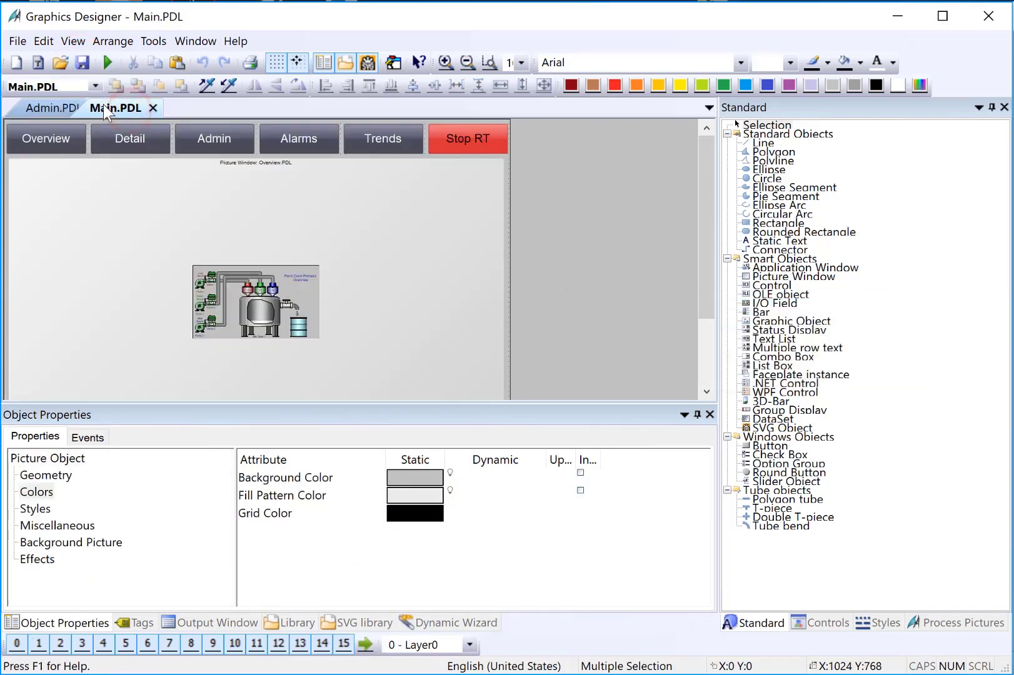
{"action": "left_click", "coordinate": [108, 63]}
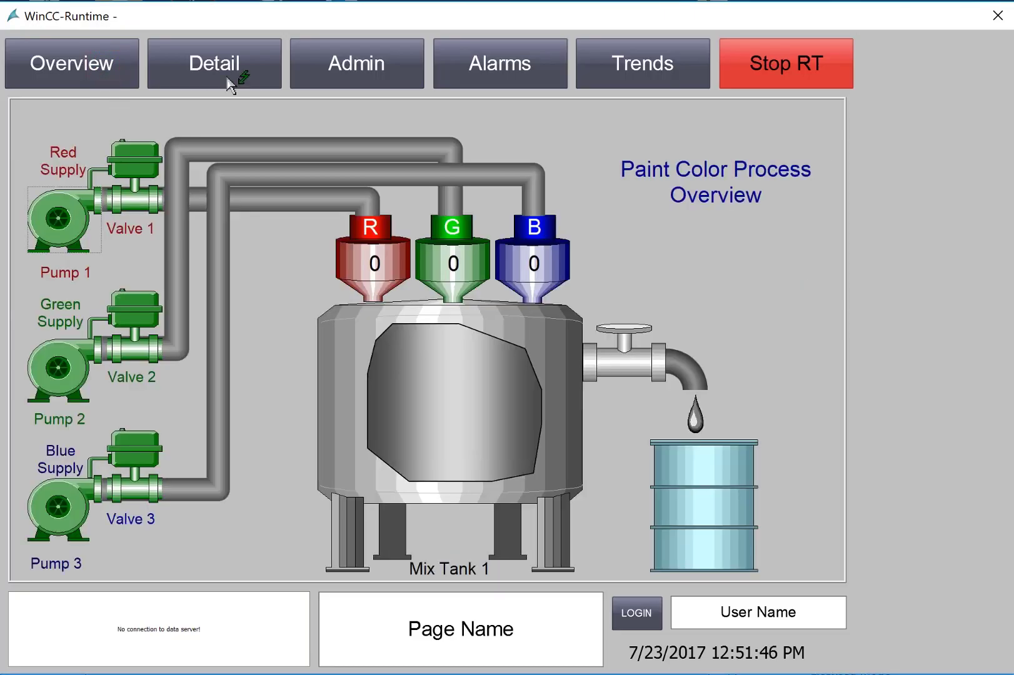
{"action": "left_click", "coordinate": [336, 66]}
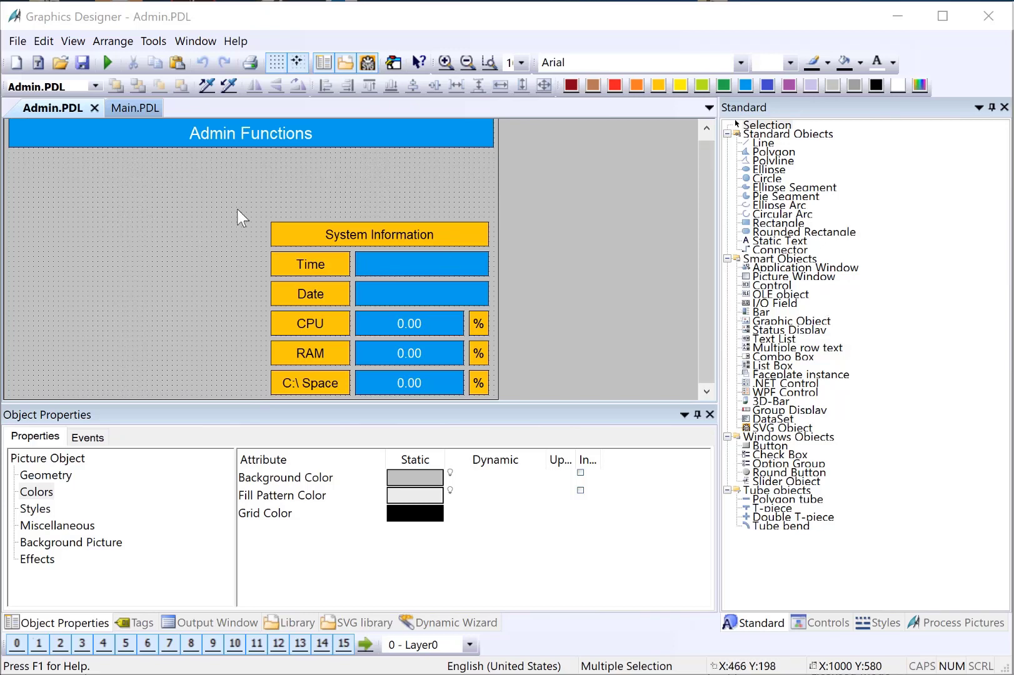
Step: Move the whole System Information block up to just below the Admin Functions header, flush with the header's right edge
{"action": "left_click_drag", "start_coordinate": [244, 197], "coordinate": [512, 415]}
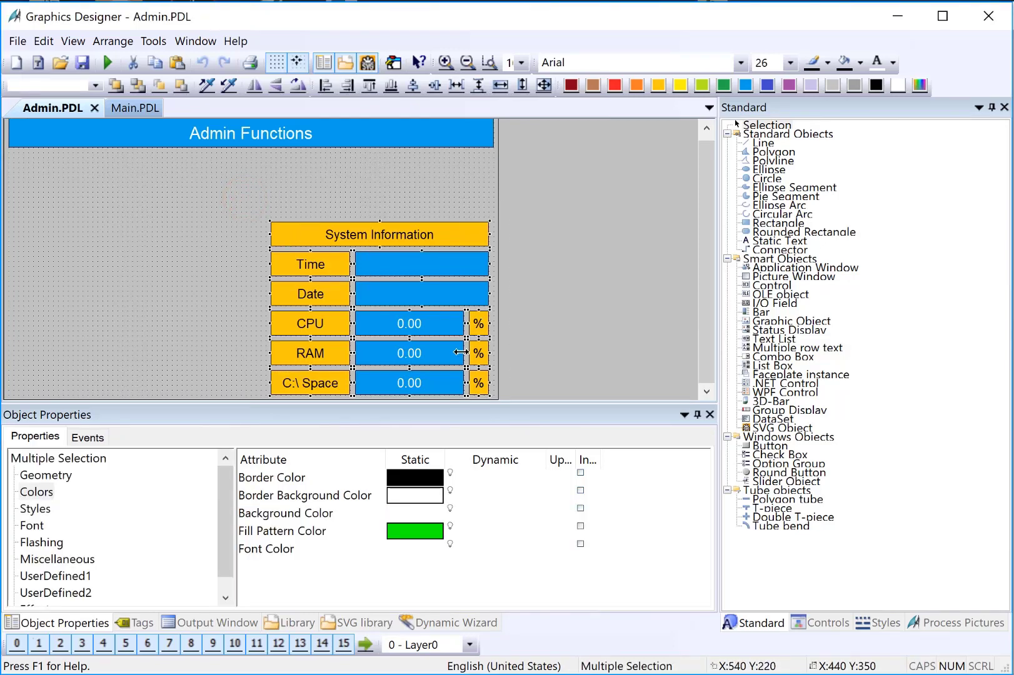
{"action": "left_click_drag", "start_coordinate": [354, 230], "coordinate": [361, 167]}
{"action": "left_click", "coordinate": [129, 184]}
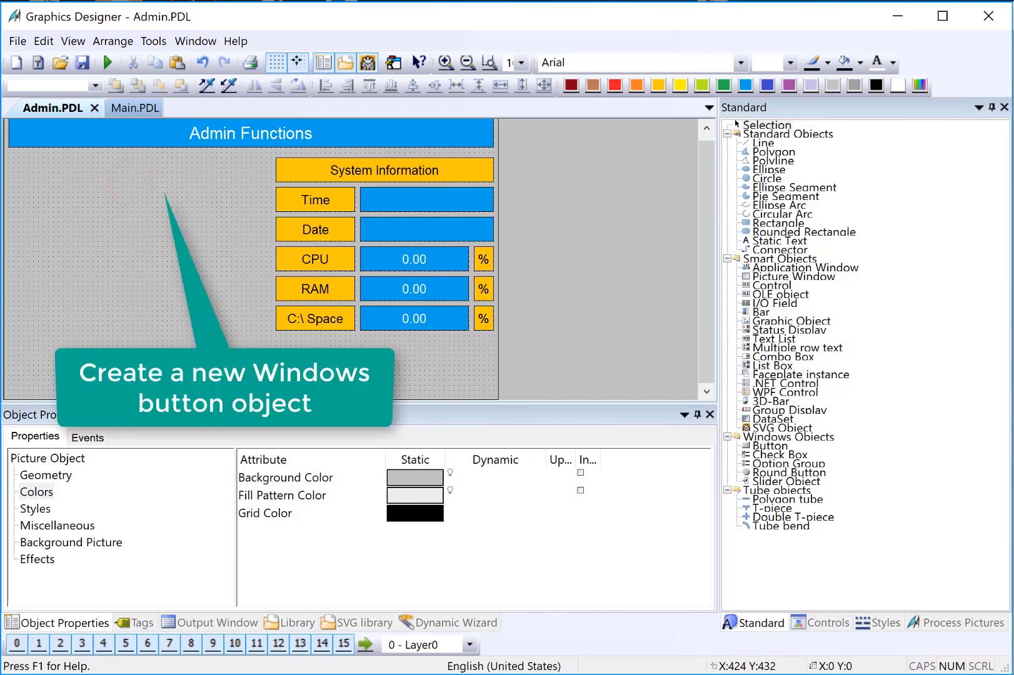
Step: Draw a Windows button about 460 by 60 under the header's left end, labeled Calculator, with font size 26
{"action": "left_click", "coordinate": [759, 445]}
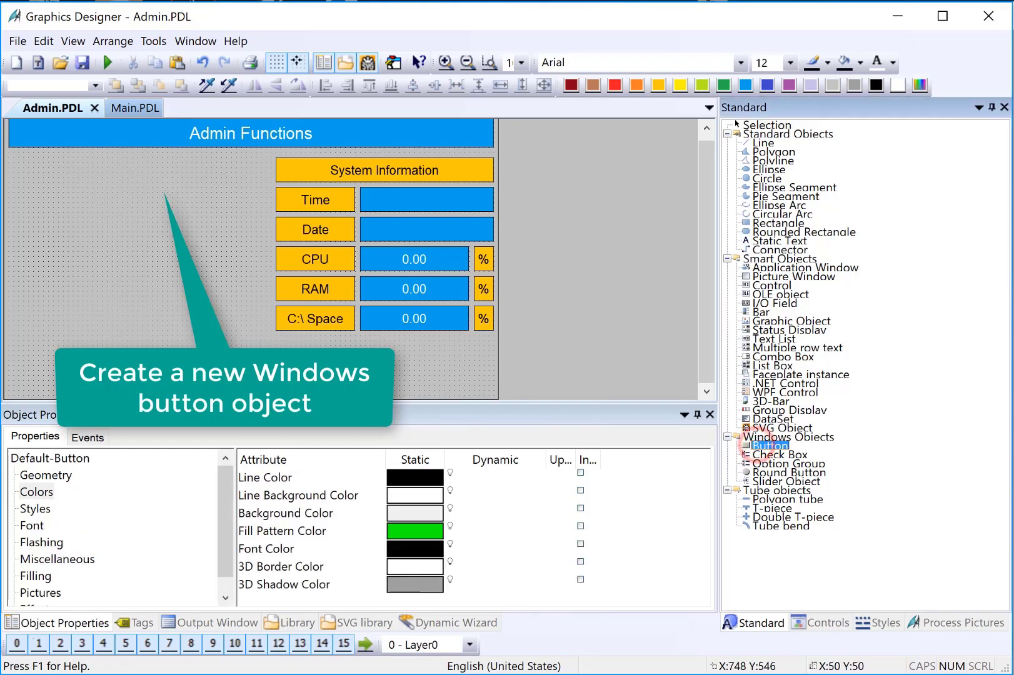
{"action": "left_click_drag", "start_coordinate": [12, 156], "coordinate": [243, 188]}
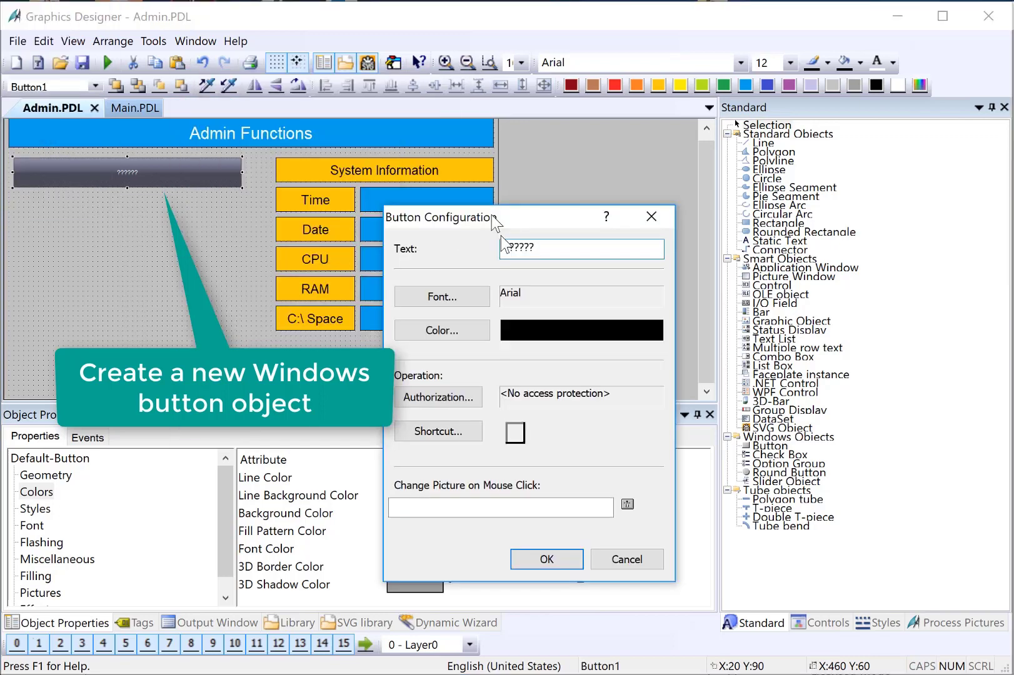
{"action": "left_click_drag", "start_coordinate": [553, 269], "coordinate": [446, 267]}
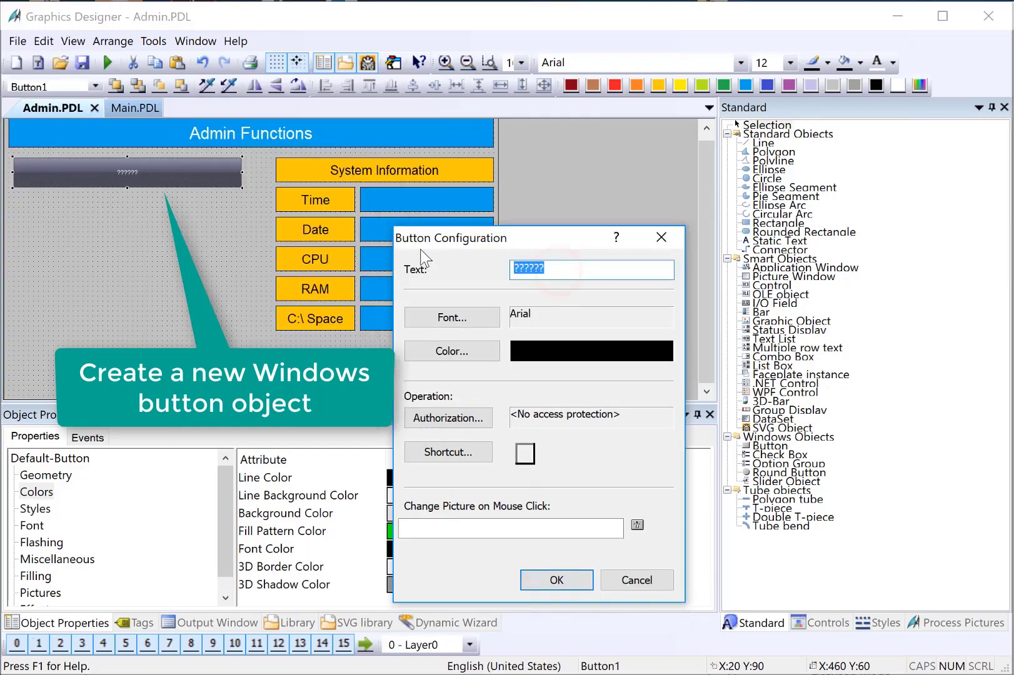
{"action": "type", "text": "Calculator"}
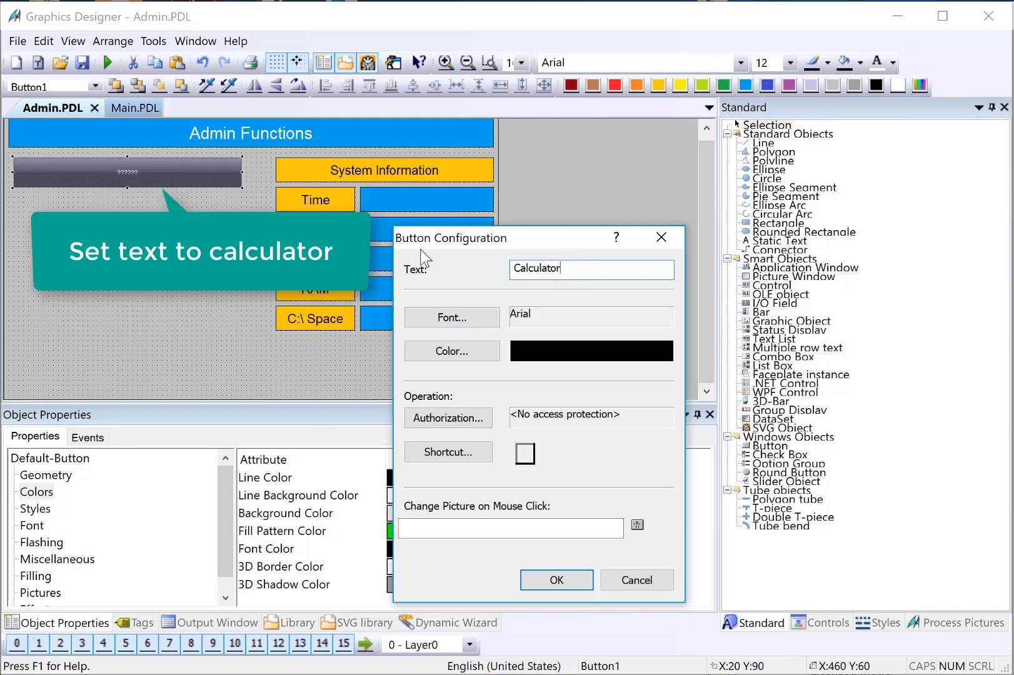
{"action": "left_click", "coordinate": [544, 582]}
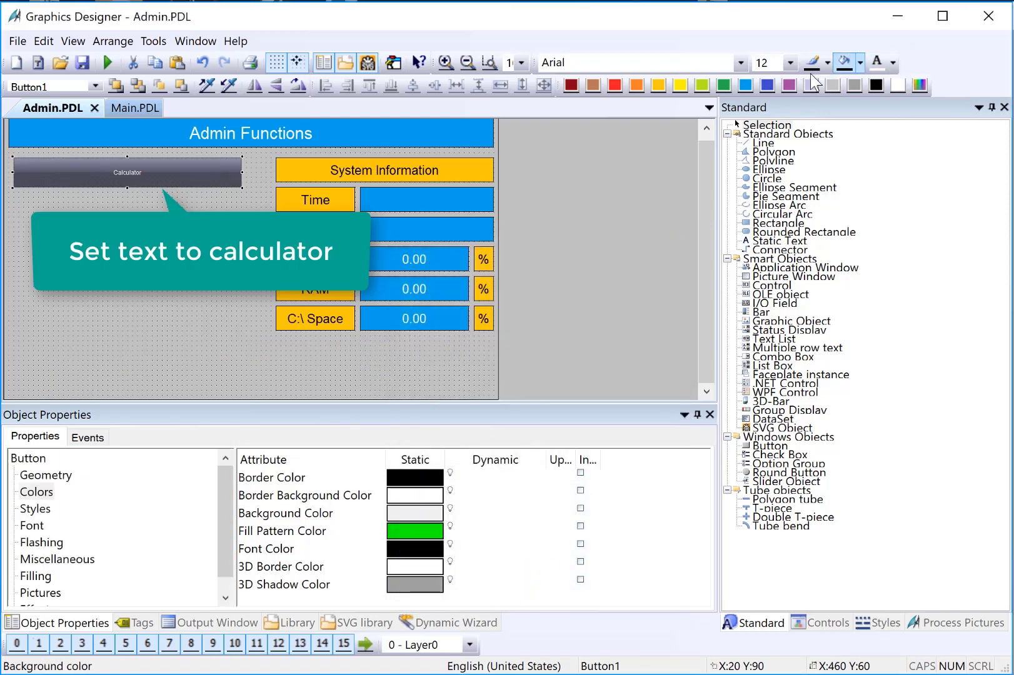
{"action": "left_click", "coordinate": [791, 63]}
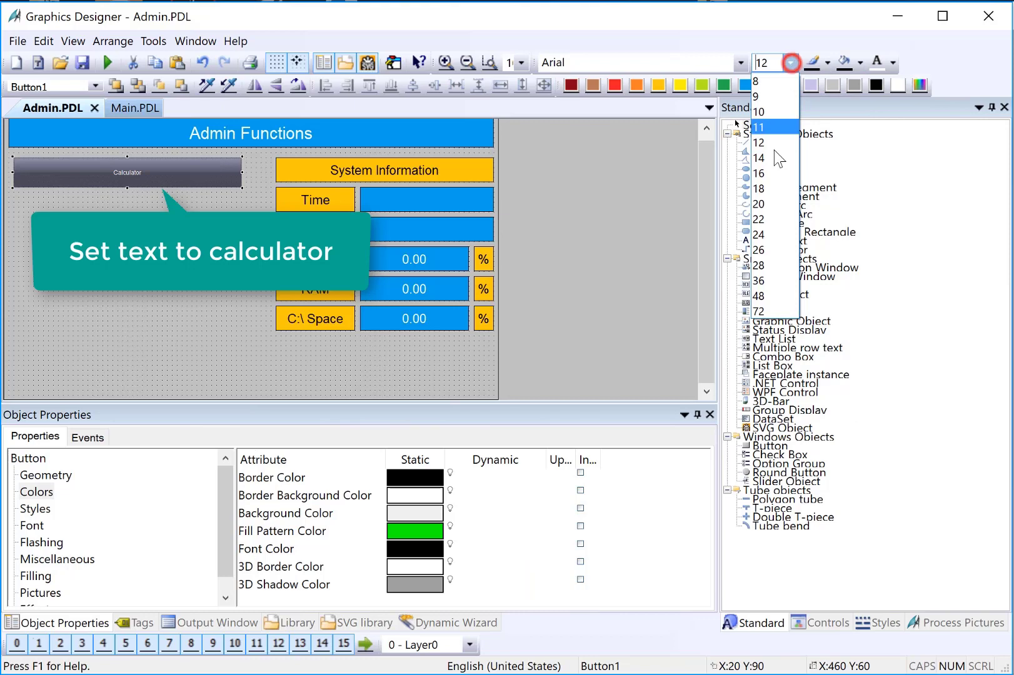
{"action": "left_click", "coordinate": [761, 251]}
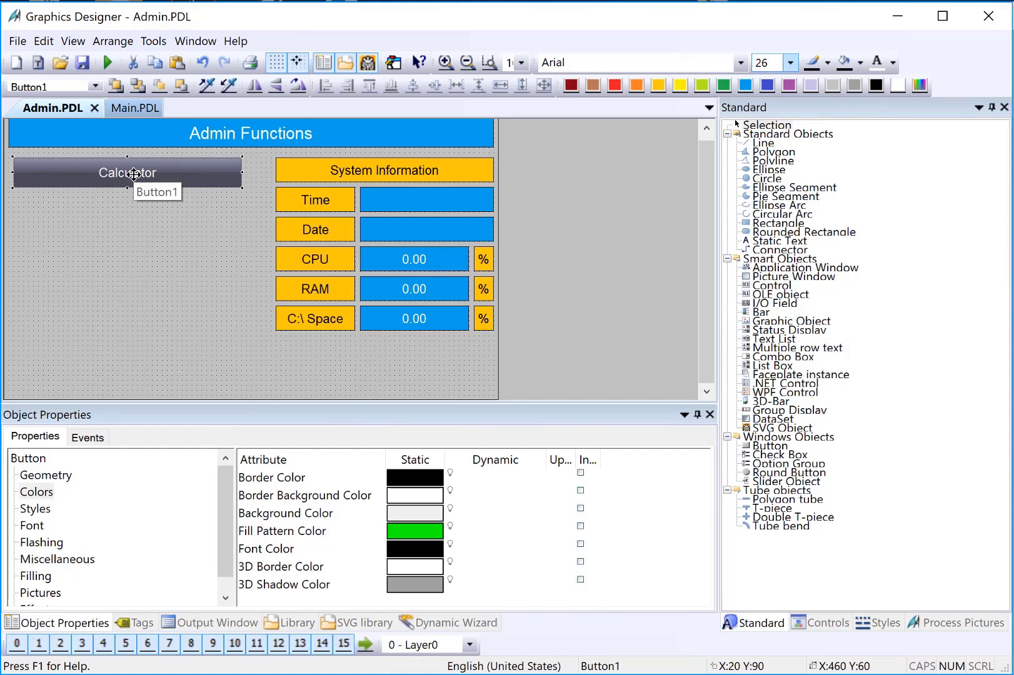
Step: Start the Dynamic Wizard's Start another application function for the Calculator button, with Left mouse key as trigger
{"action": "left_click", "coordinate": [466, 623]}
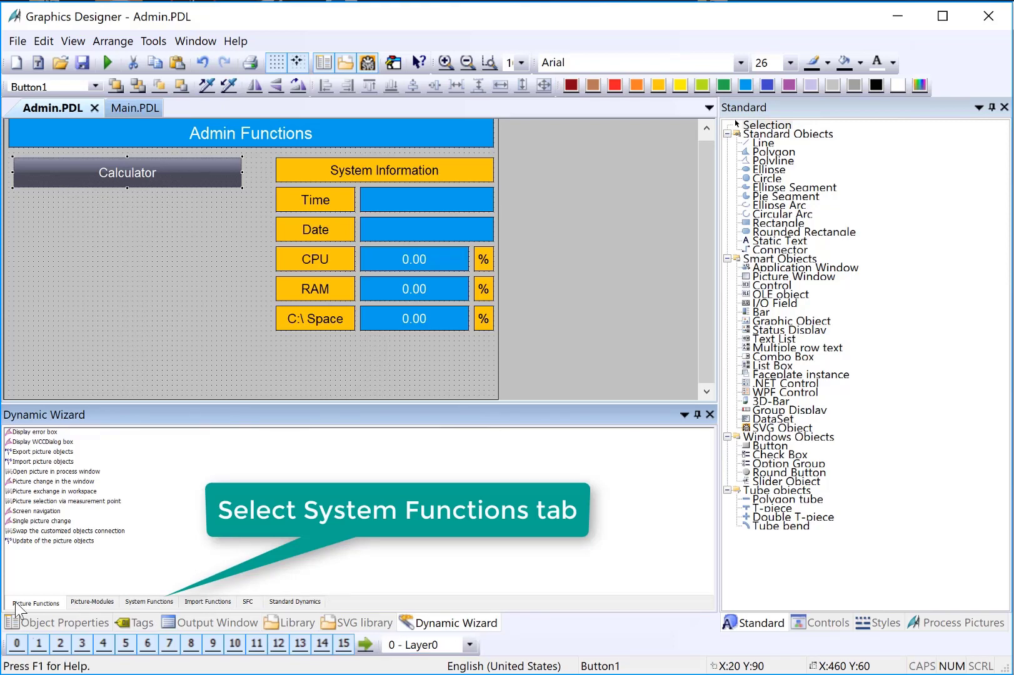
{"action": "left_click", "coordinate": [139, 601]}
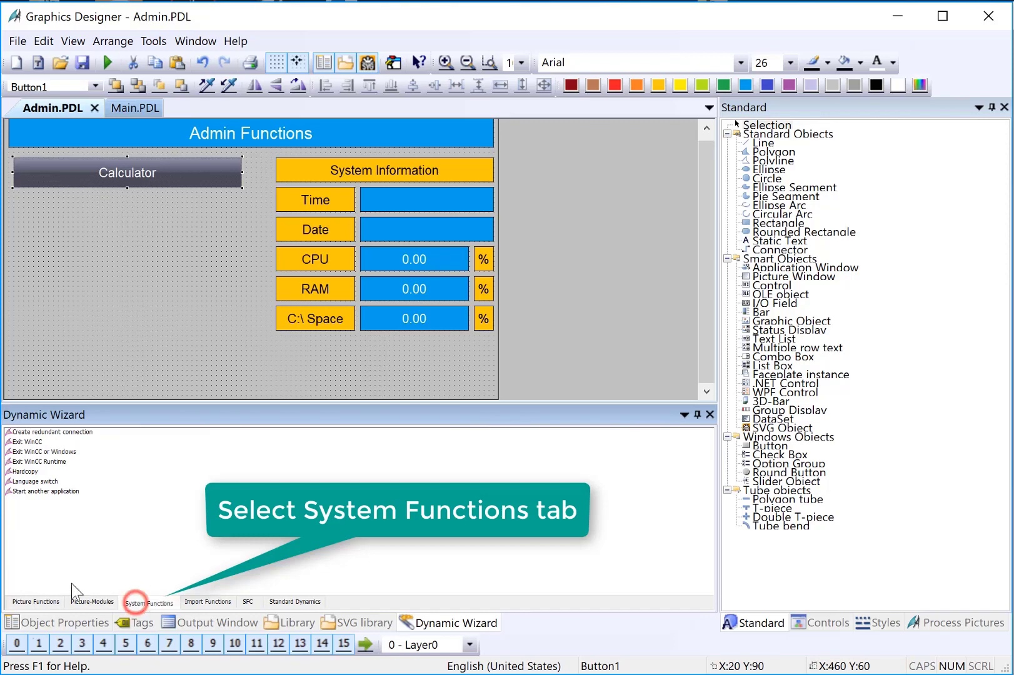
{"action": "double_click", "coordinate": [39, 492]}
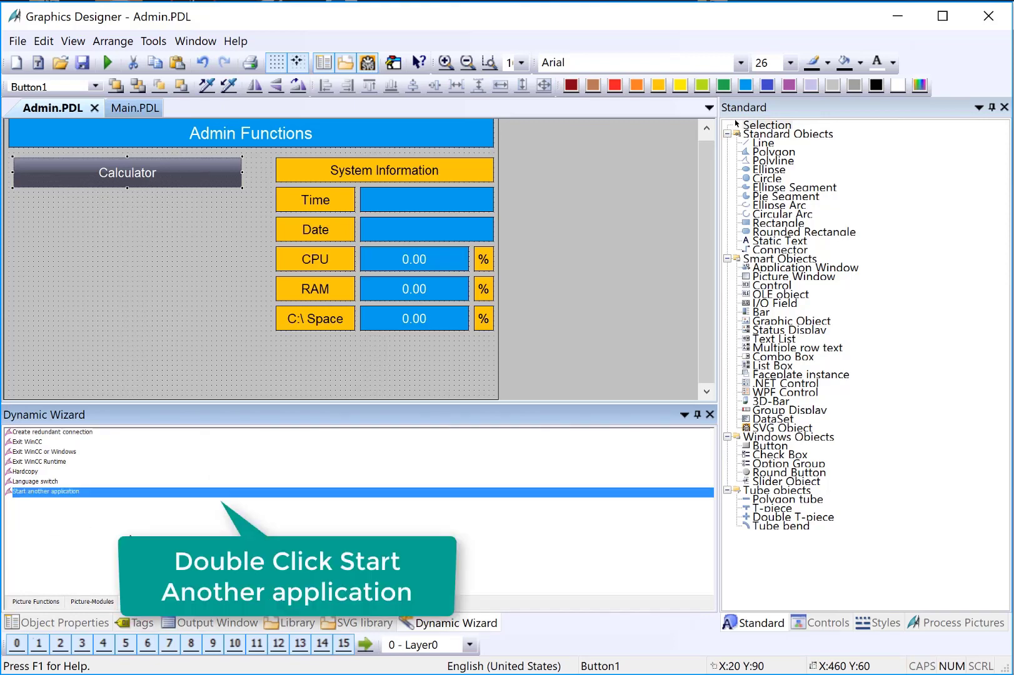
{"action": "double_click", "coordinate": [52, 492]}
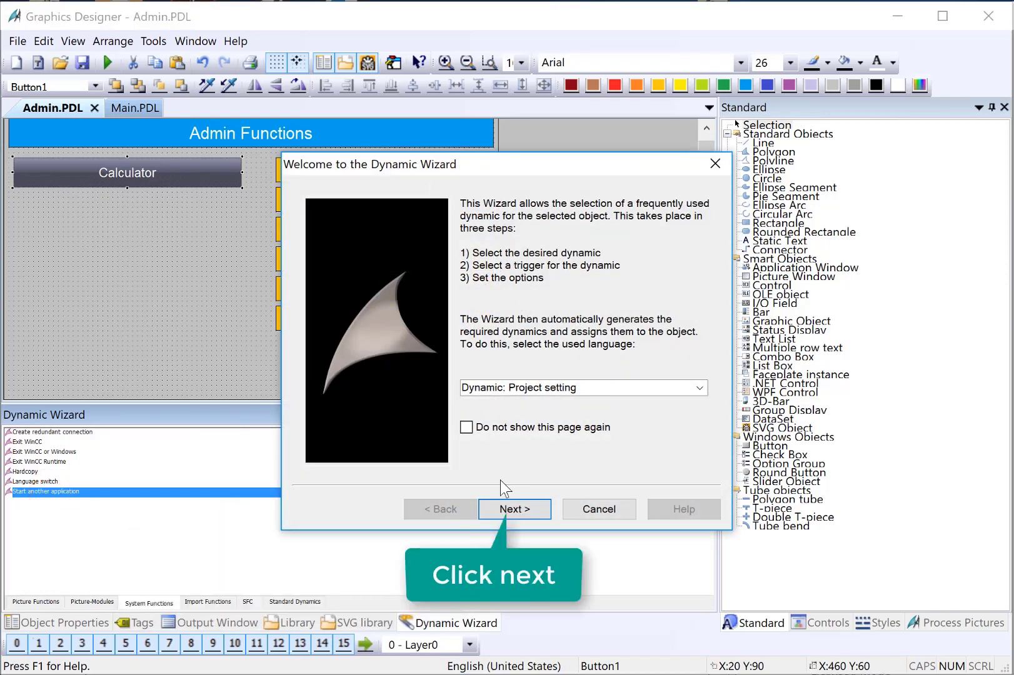
{"action": "left_click", "coordinate": [508, 509]}
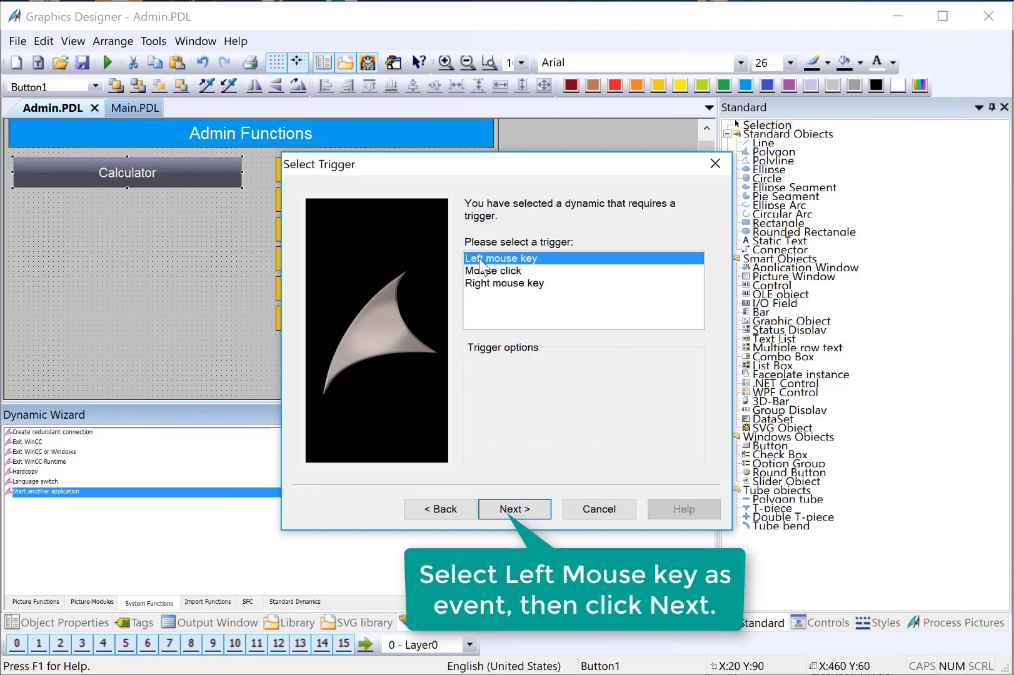
{"action": "left_click", "coordinate": [521, 512]}
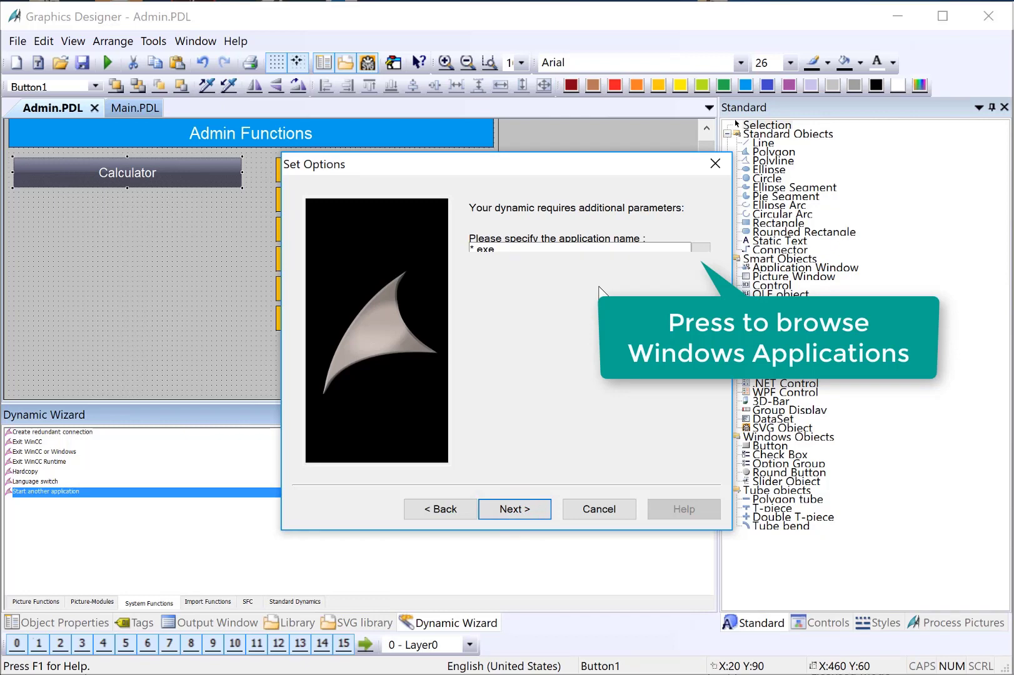
Step: Specify C:\Windows\System32\calc.exe as the application to start, finish the wizard and save the picture
{"action": "left_click", "coordinate": [700, 248]}
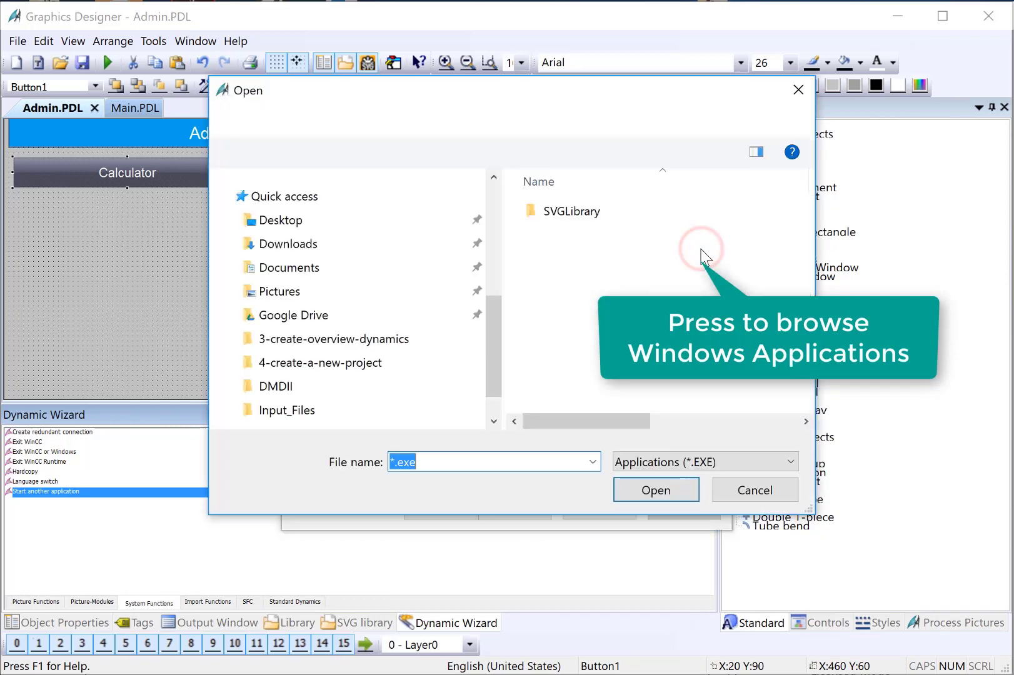
{"action": "left_click", "coordinate": [294, 387]}
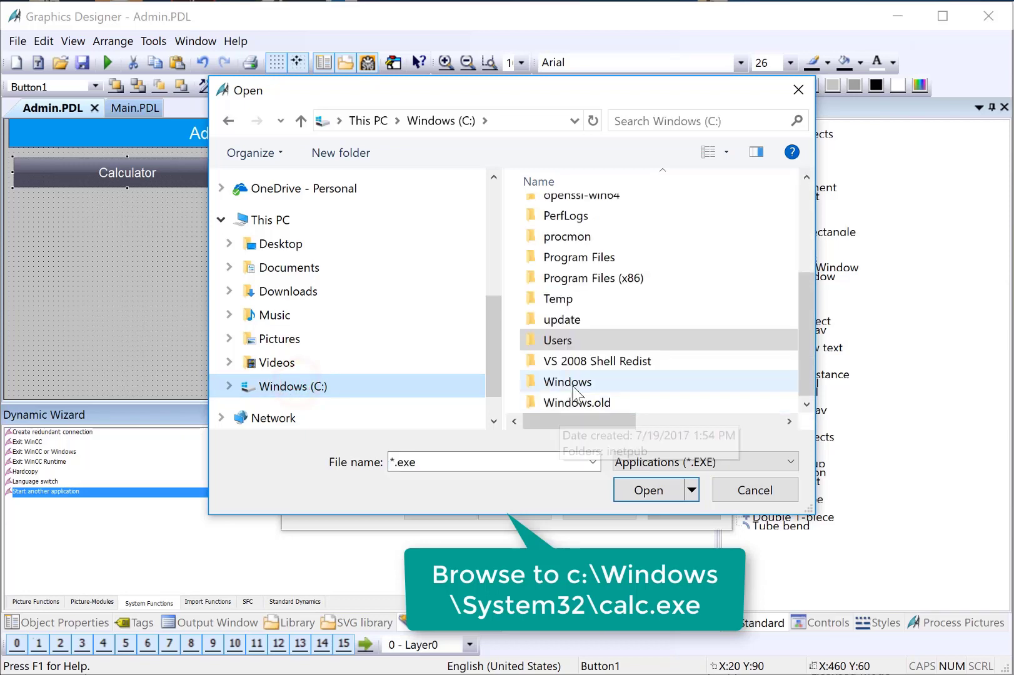
{"action": "double_click", "coordinate": [565, 383]}
{"action": "scroll", "coordinate": [616, 372], "scroll_direction": "down", "scroll_amount": 15}
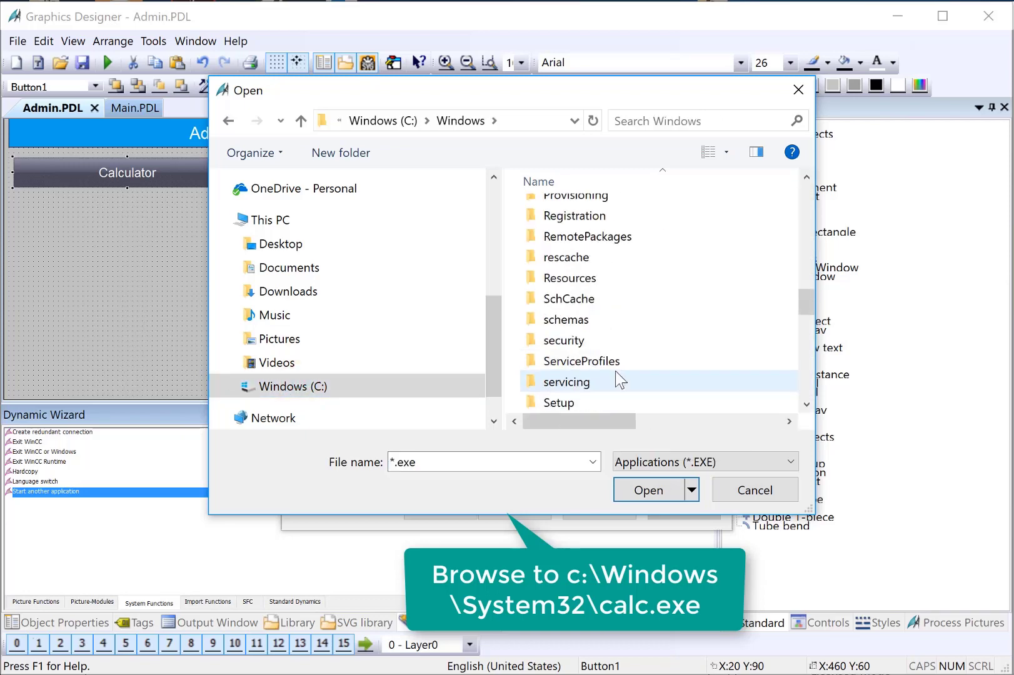
{"action": "left_click", "coordinate": [616, 372]}
{"action": "double_click", "coordinate": [615, 371]}
{"action": "scroll", "coordinate": [616, 371], "scroll_direction": "down", "scroll_amount": 7}
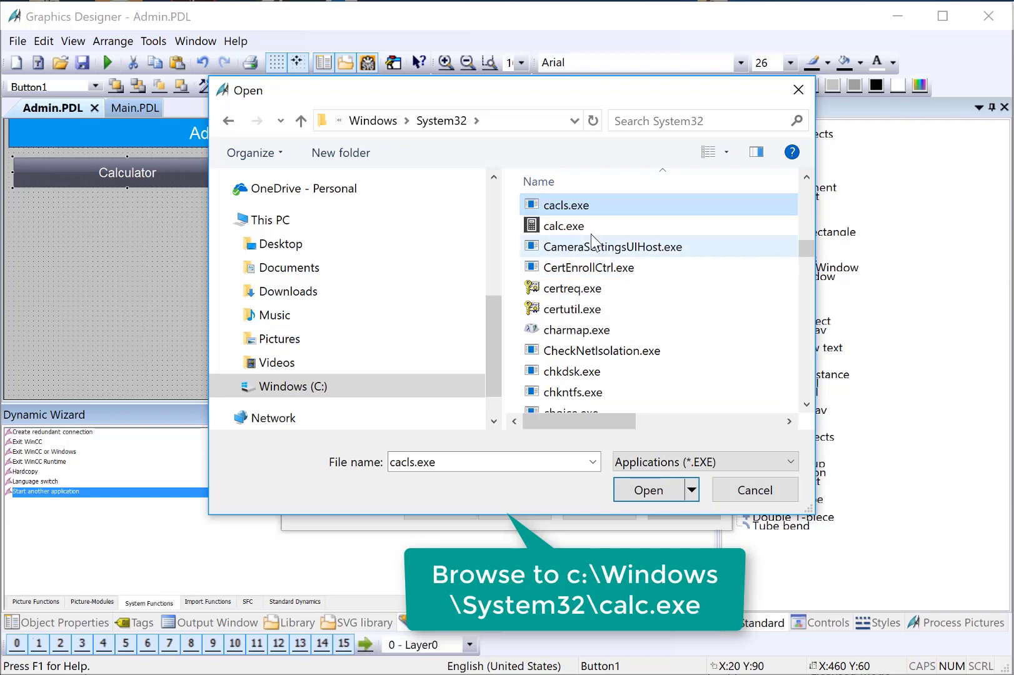
{"action": "left_click", "coordinate": [562, 226]}
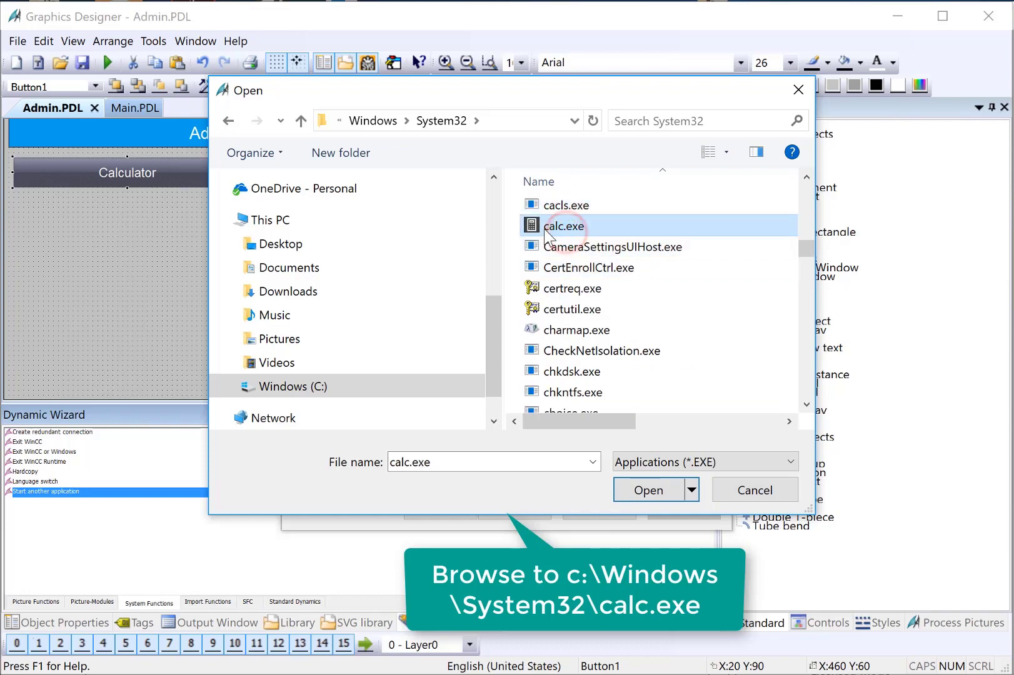
{"action": "left_click", "coordinate": [644, 492]}
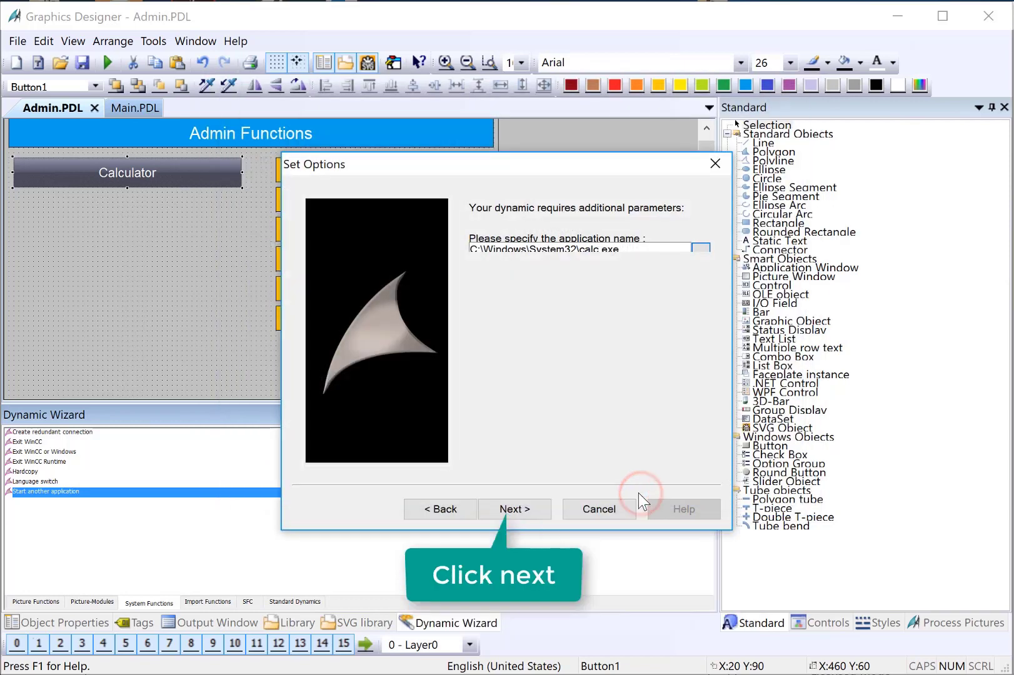
{"action": "left_click", "coordinate": [507, 511]}
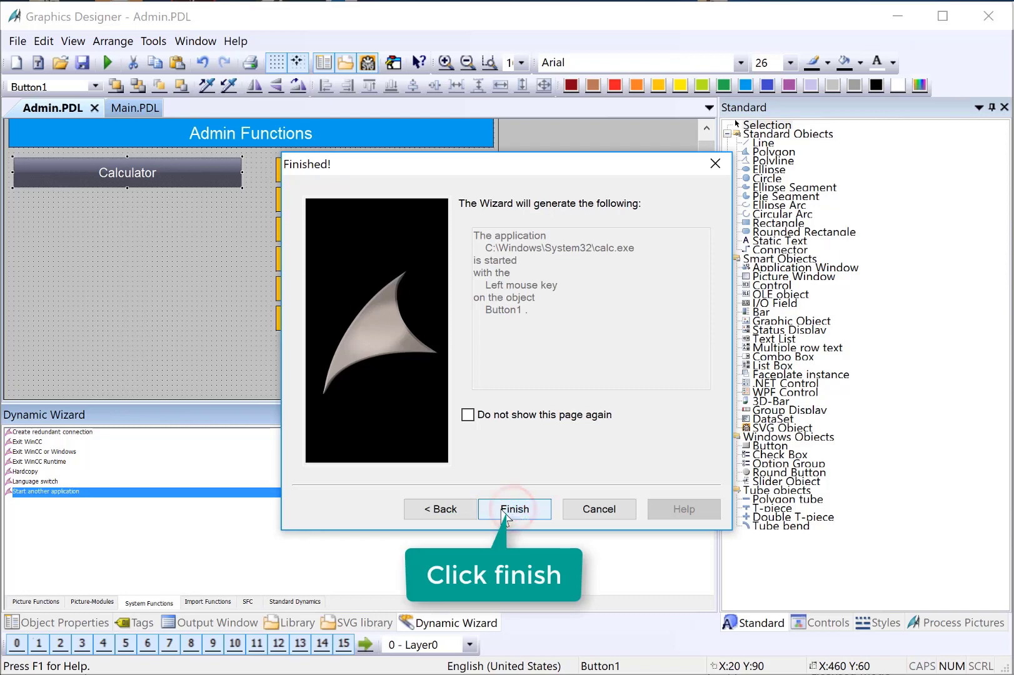
{"action": "left_click", "coordinate": [508, 510]}
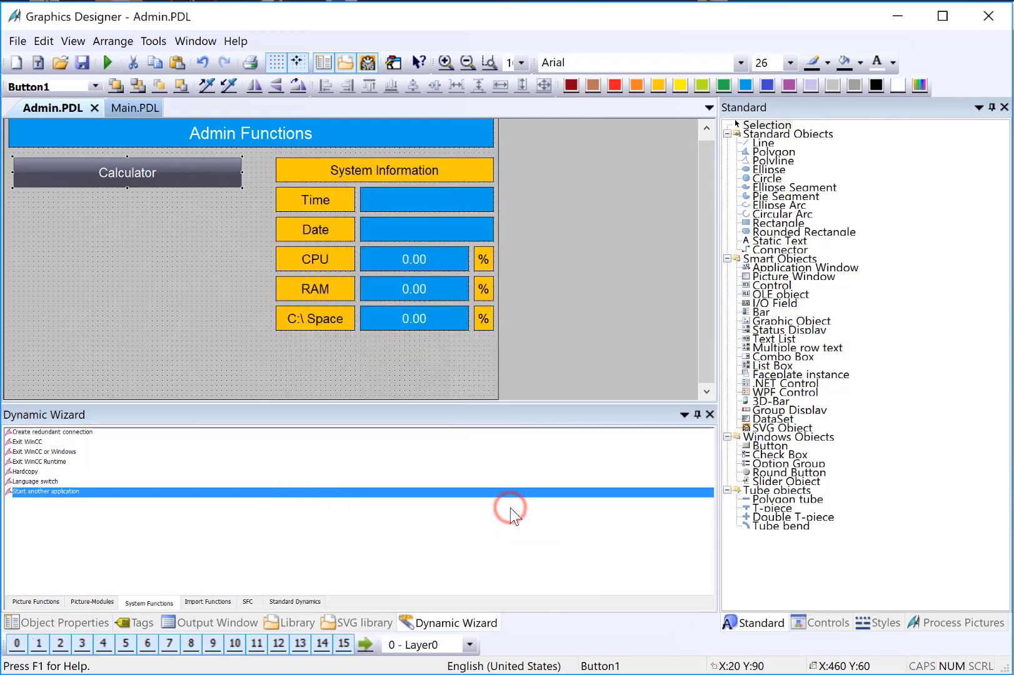
{"action": "left_click", "coordinate": [81, 62]}
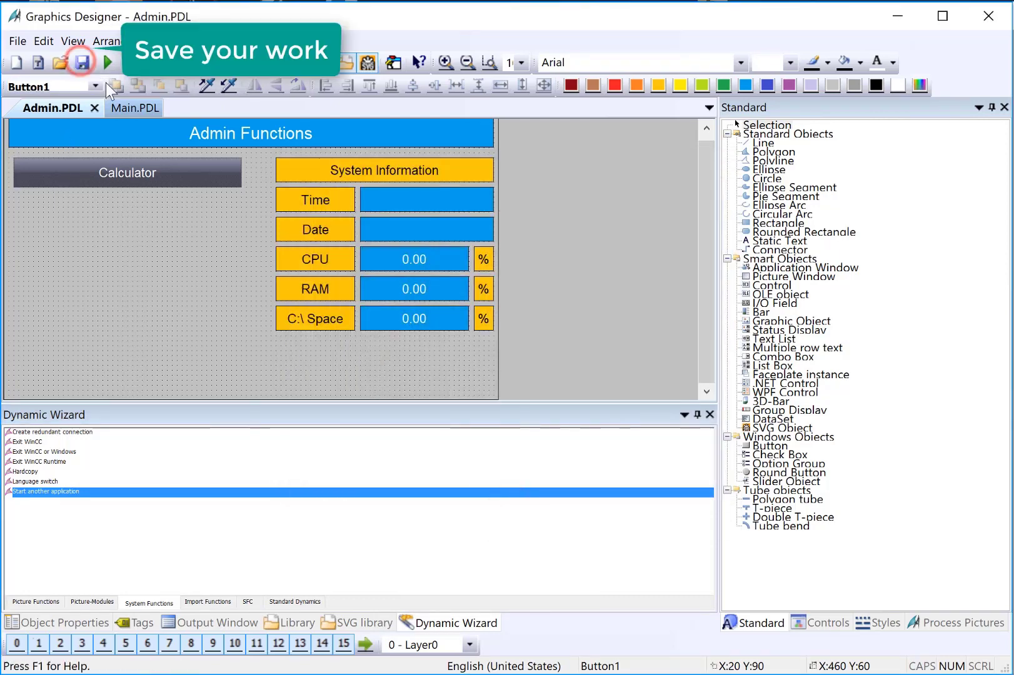
Step: Examine the mouse events assigned to the Calculator button
{"action": "left_click", "coordinate": [60, 622]}
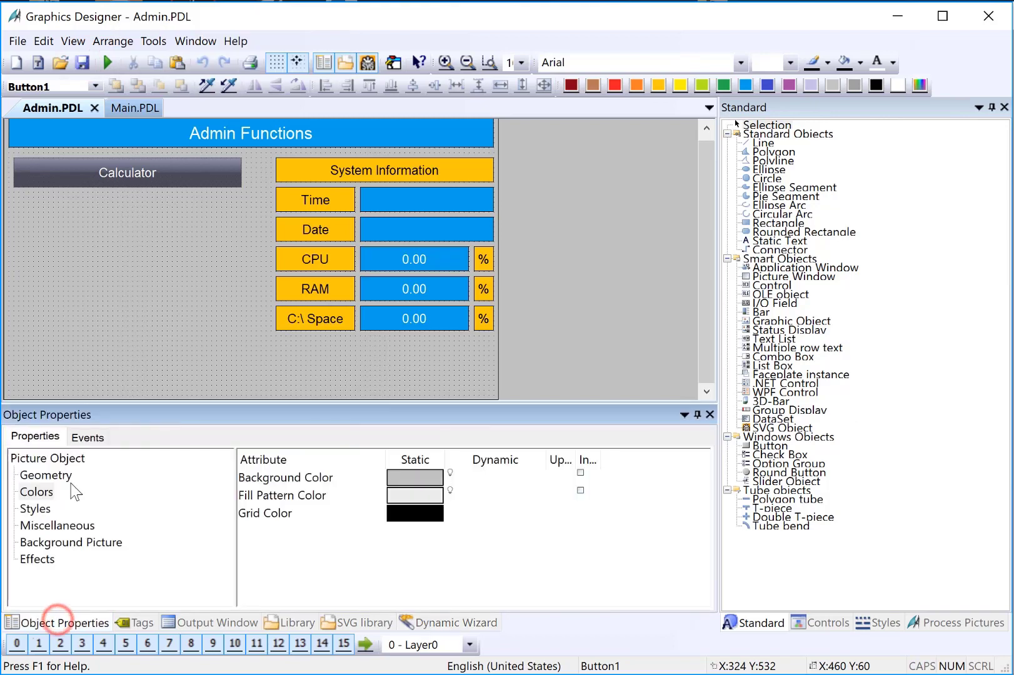
{"action": "left_click", "coordinate": [78, 438]}
{"action": "left_click", "coordinate": [117, 174]}
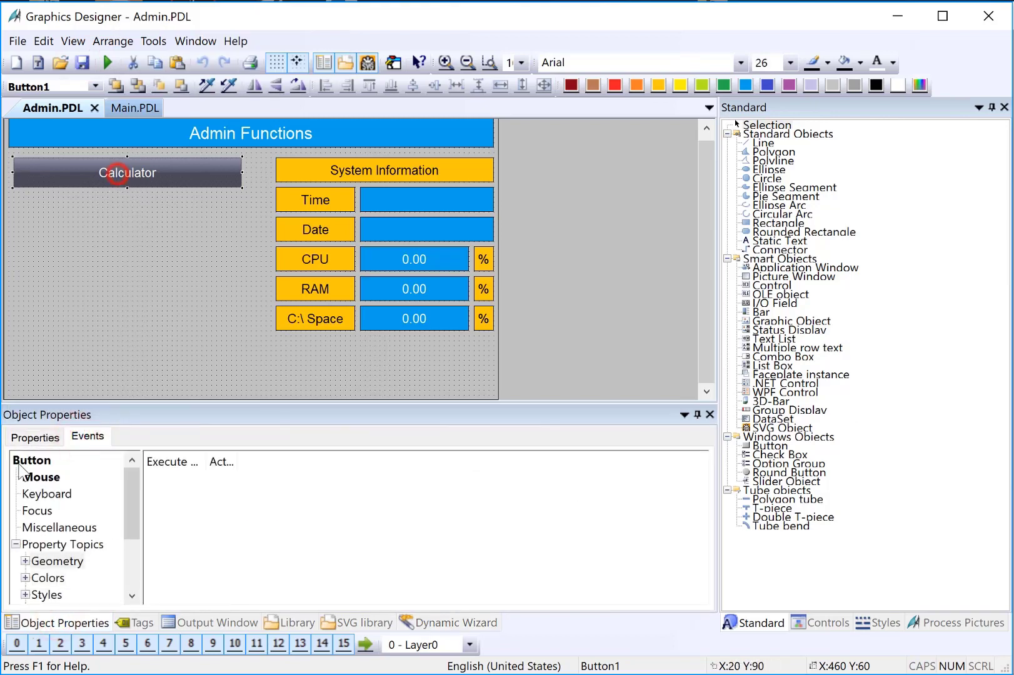
{"action": "left_click", "coordinate": [40, 476]}
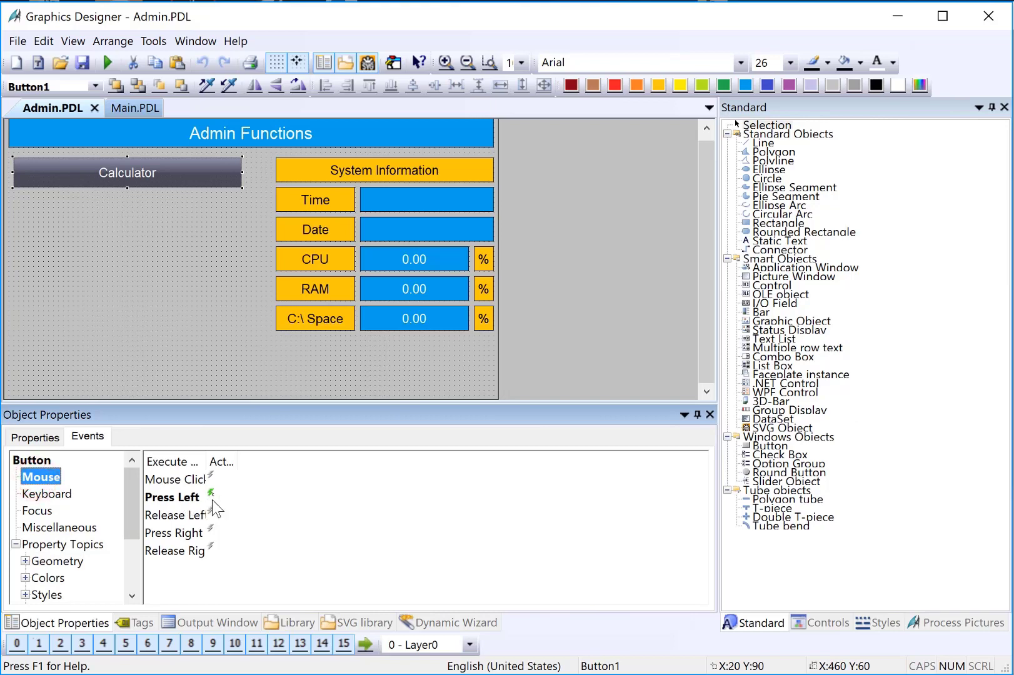
Step: Save Admin.PDL, start runtime, reload the Admin screen from the Detail screen and test the Calculator button
{"action": "left_click", "coordinate": [80, 63]}
{"action": "left_click", "coordinate": [107, 62]}
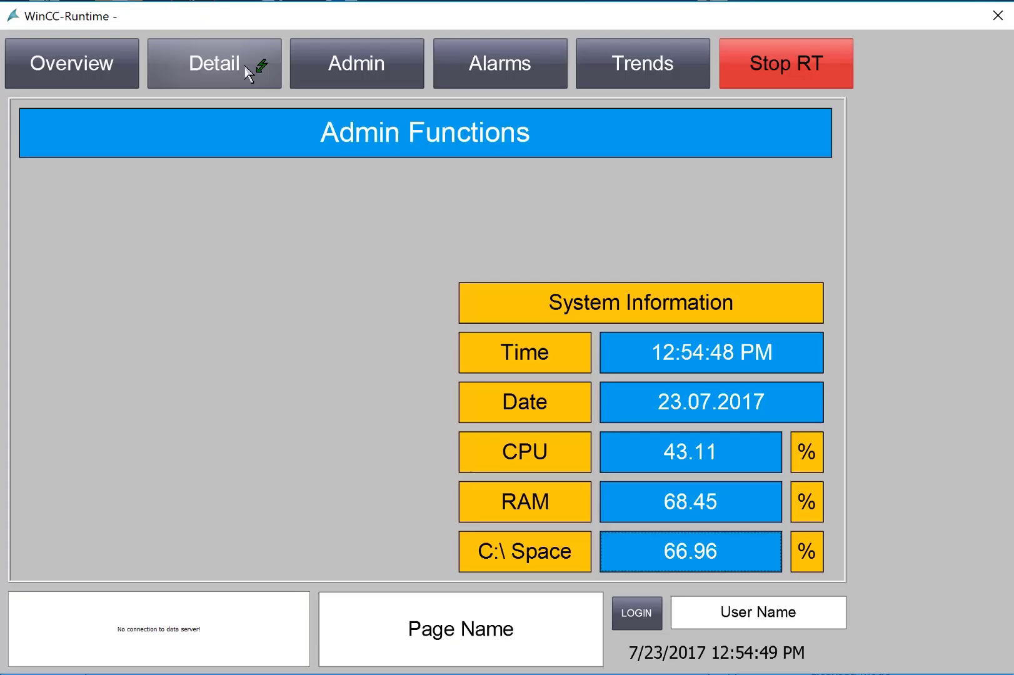
{"action": "left_click", "coordinate": [245, 65]}
{"action": "left_click", "coordinate": [362, 64]}
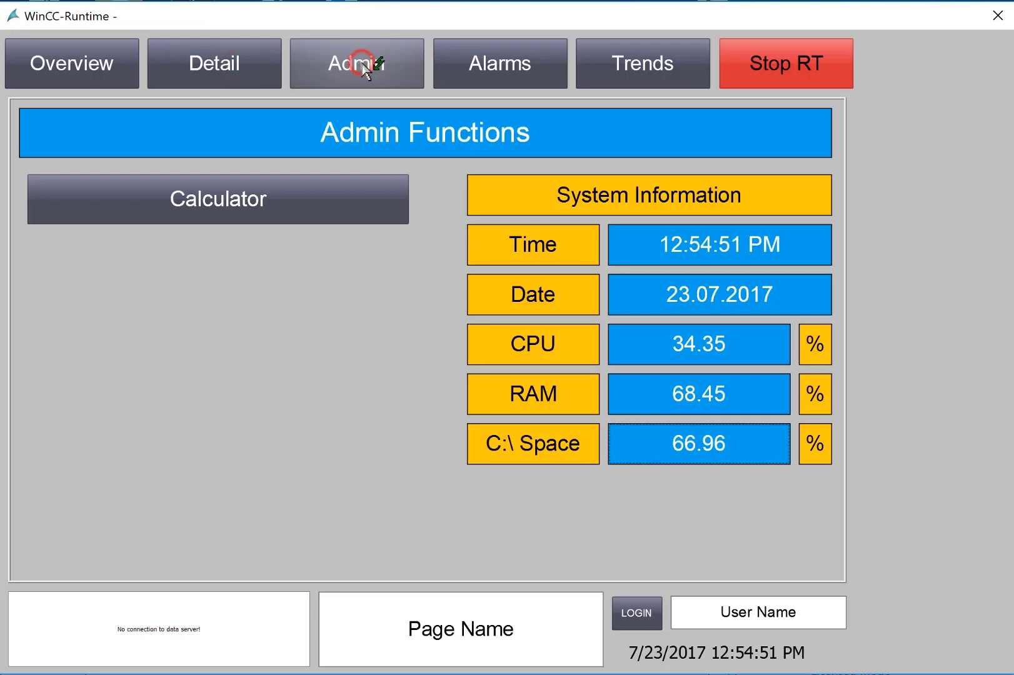
{"action": "left_click", "coordinate": [305, 203]}
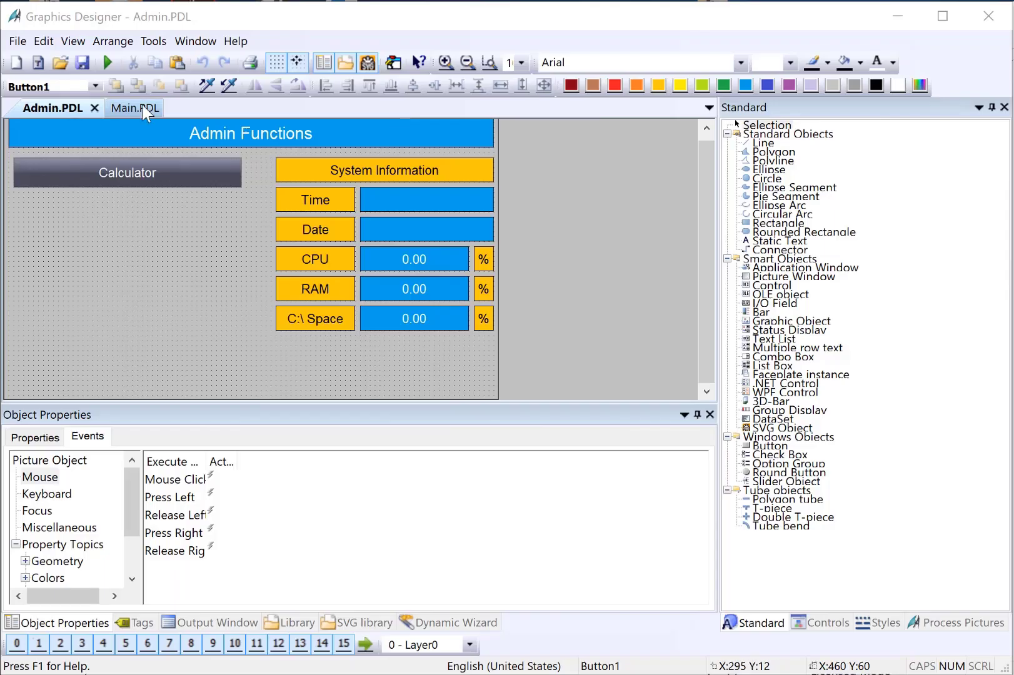
Step: Assign the Dynamic Wizard's Exit WinCC Runtime function to the Stop RT button in Main.PDL, with Left mouse key as trigger
{"action": "left_click", "coordinate": [141, 104]}
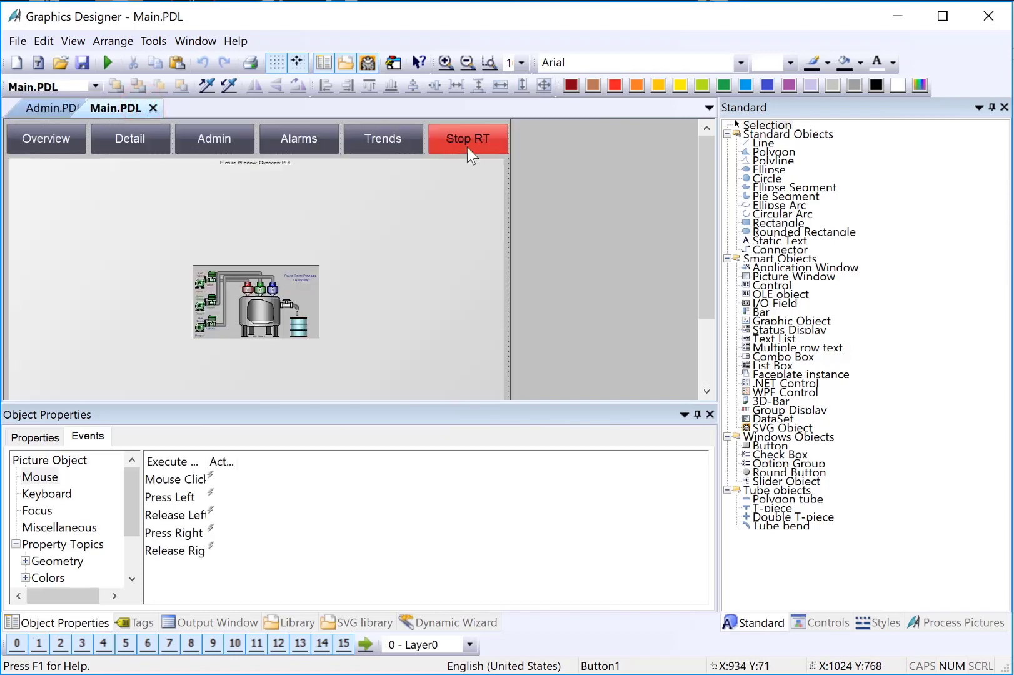
{"action": "left_click", "coordinate": [466, 142]}
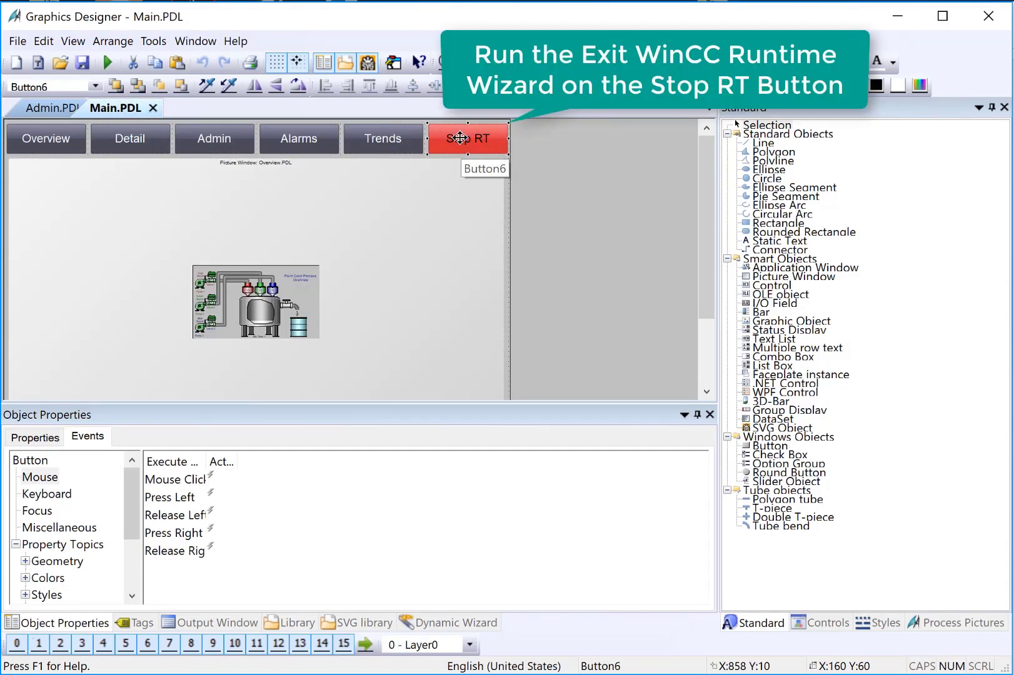
{"action": "left_click", "coordinate": [450, 623]}
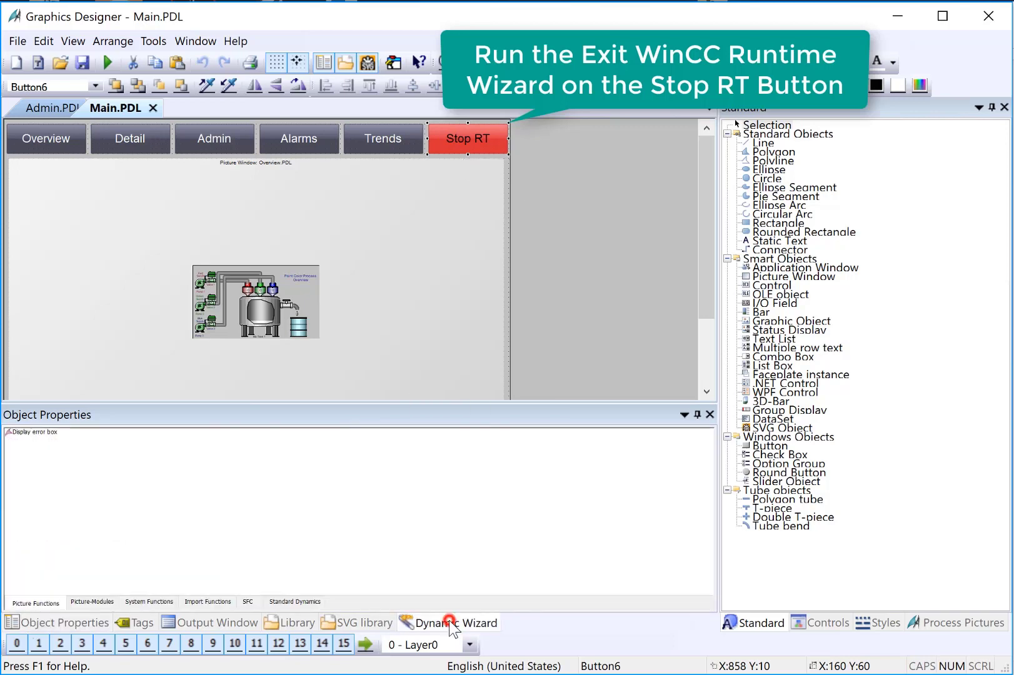
{"action": "left_click", "coordinate": [140, 603]}
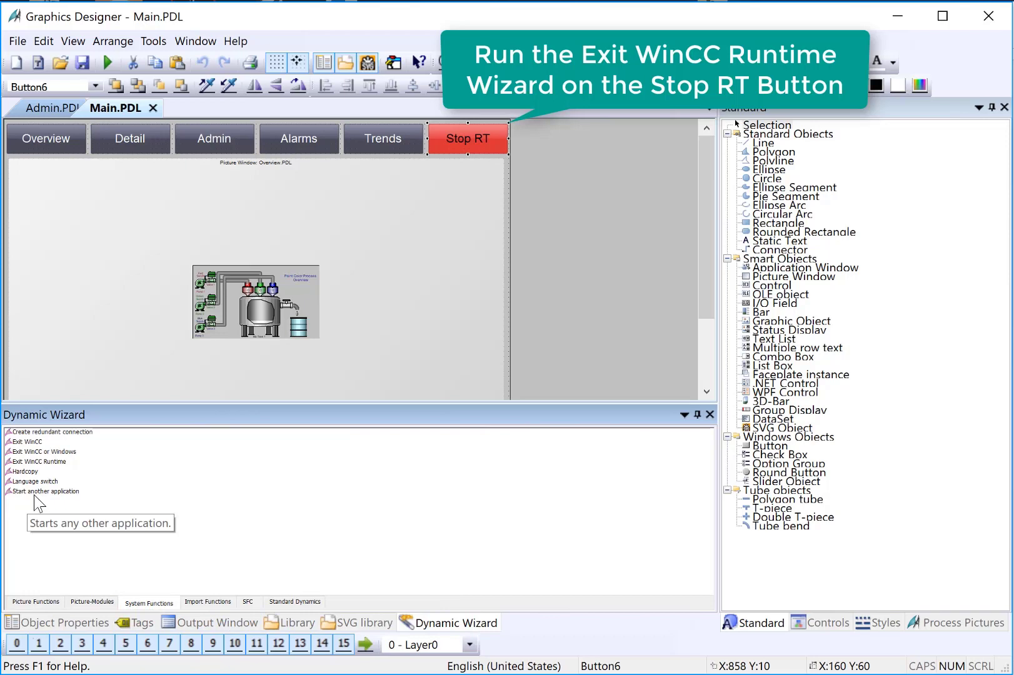
{"action": "left_click", "coordinate": [31, 461]}
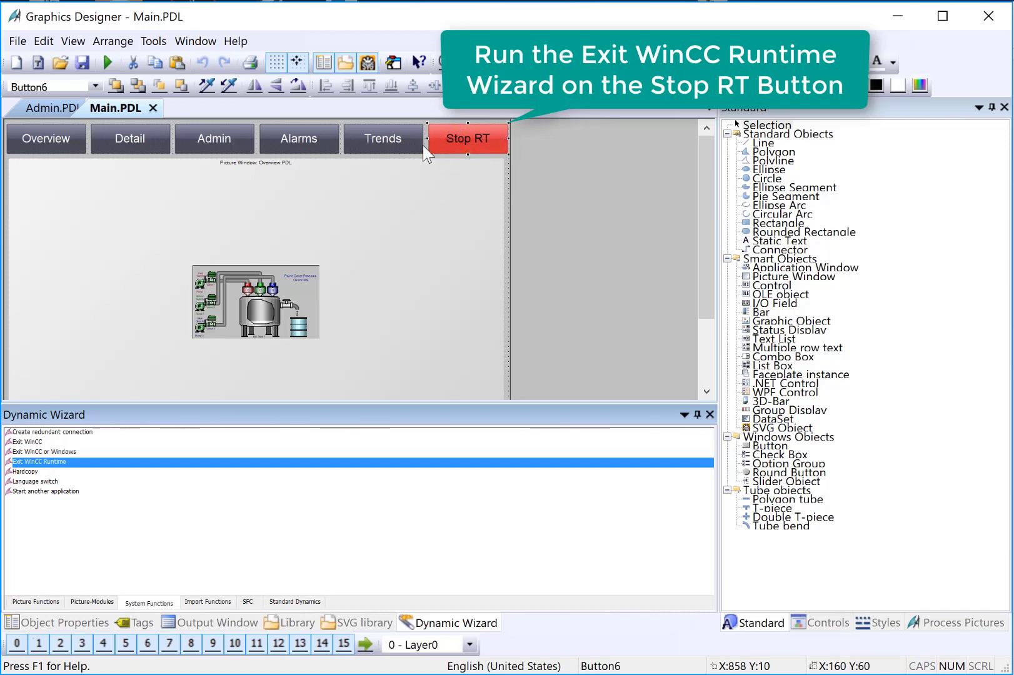
{"action": "double_click", "coordinate": [39, 463]}
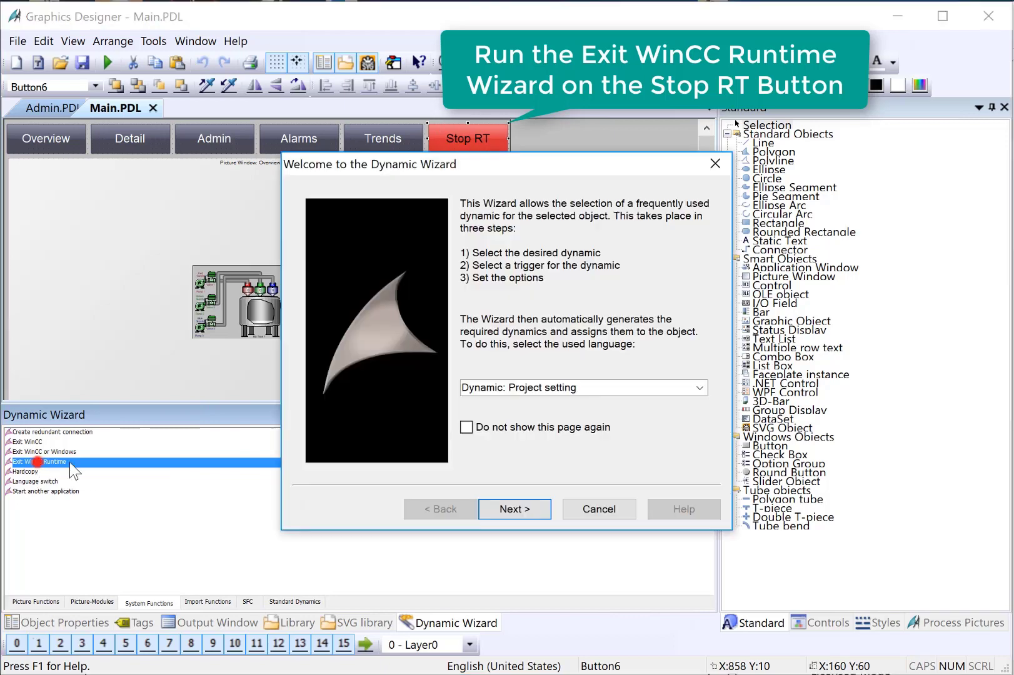
{"action": "left_click", "coordinate": [521, 511]}
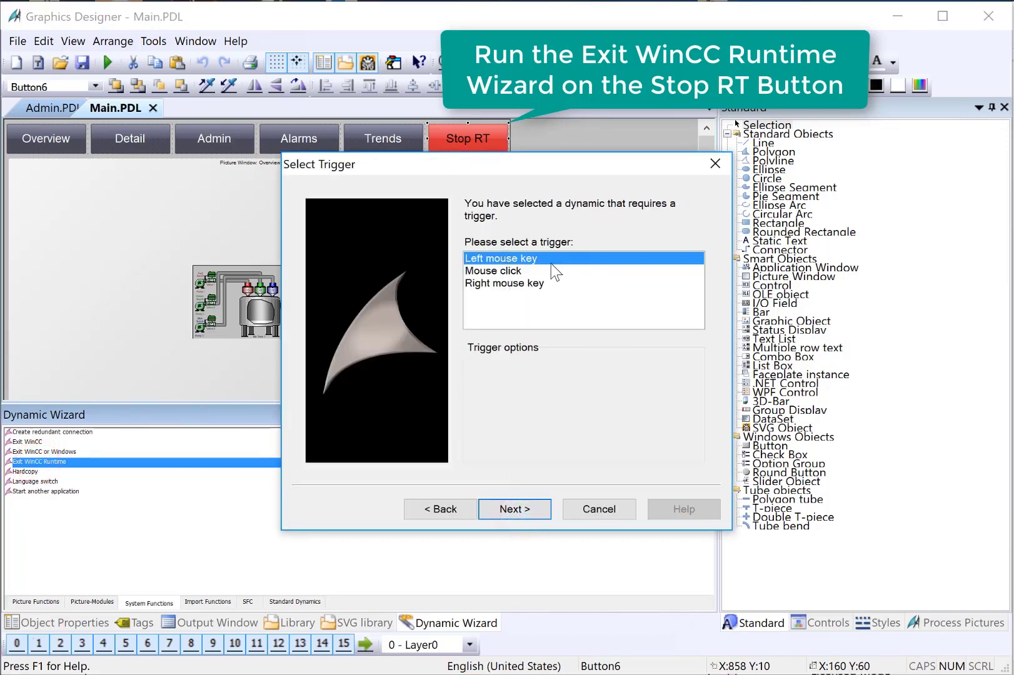
{"action": "left_click", "coordinate": [523, 510]}
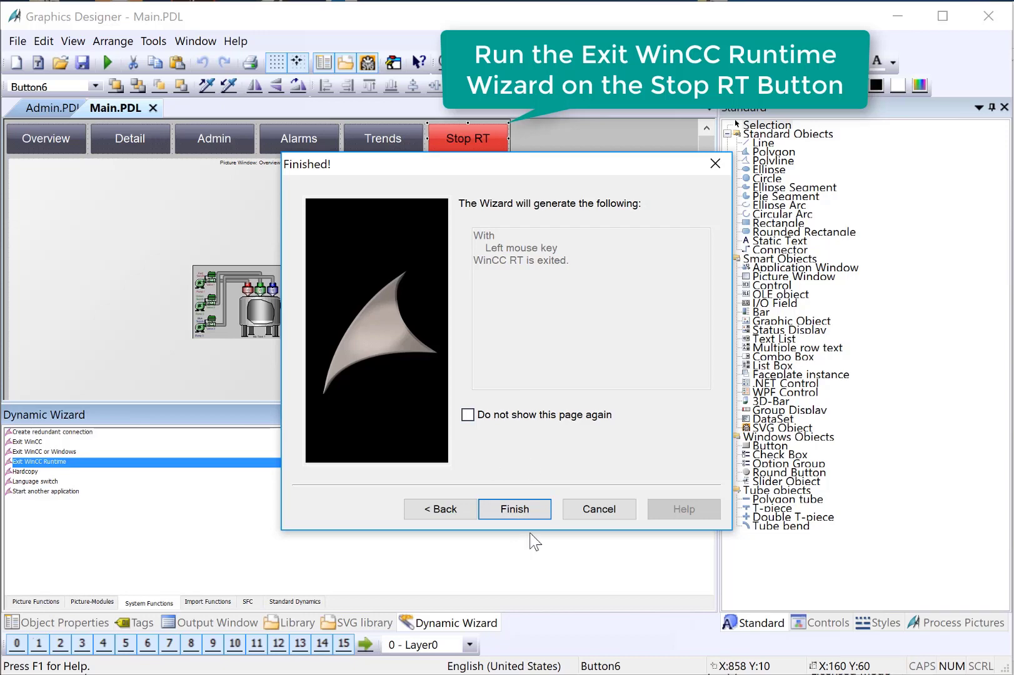
{"action": "left_click", "coordinate": [520, 512]}
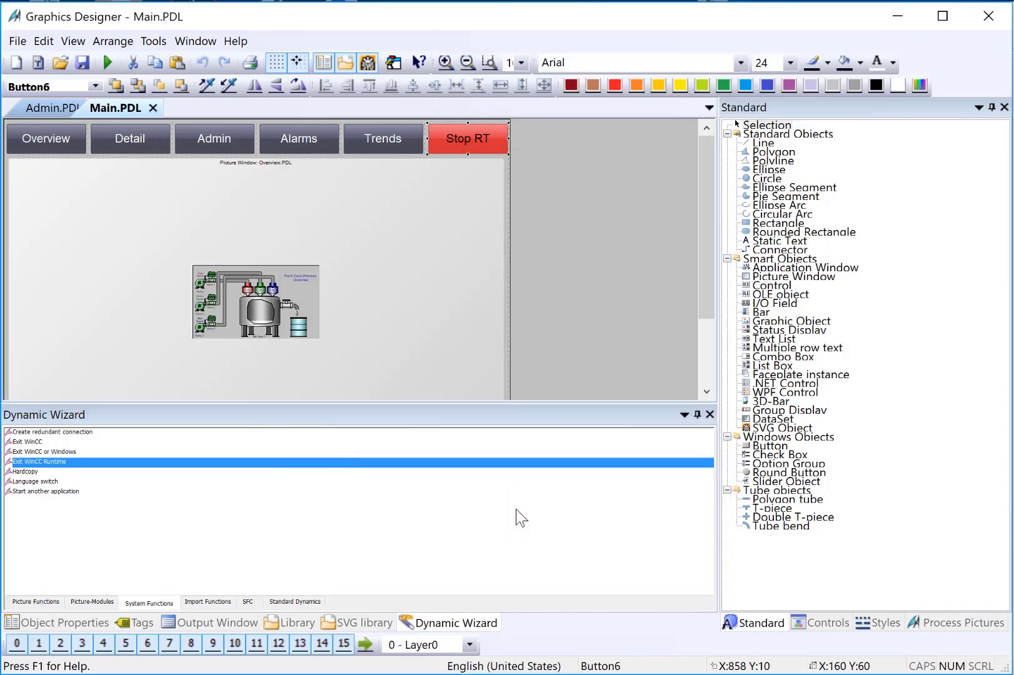
Step: Save Main.PDL, test the Stop RT button in runtime and return to the Admin.PDL picture
{"action": "left_click", "coordinate": [83, 65]}
{"action": "left_click", "coordinate": [105, 60]}
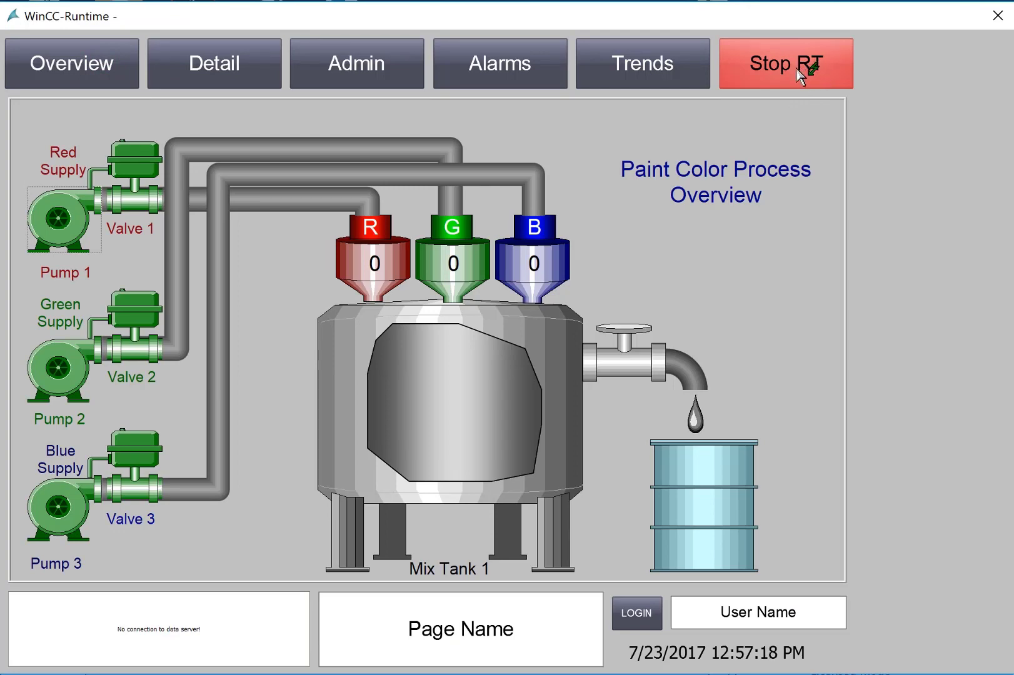
{"action": "left_click", "coordinate": [800, 73]}
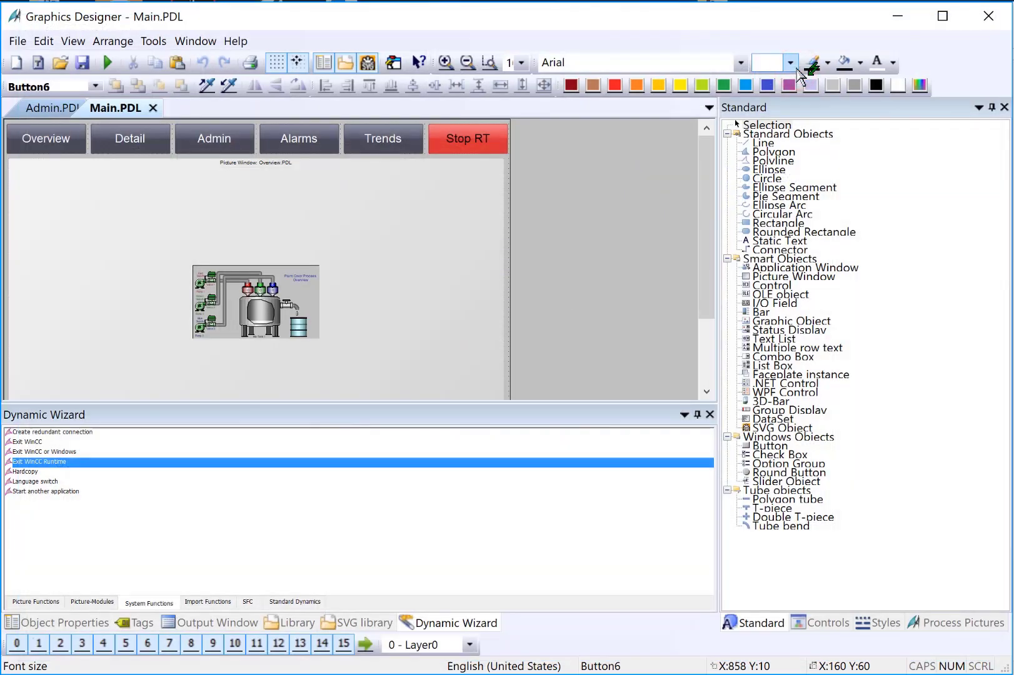
{"action": "left_click", "coordinate": [51, 108]}
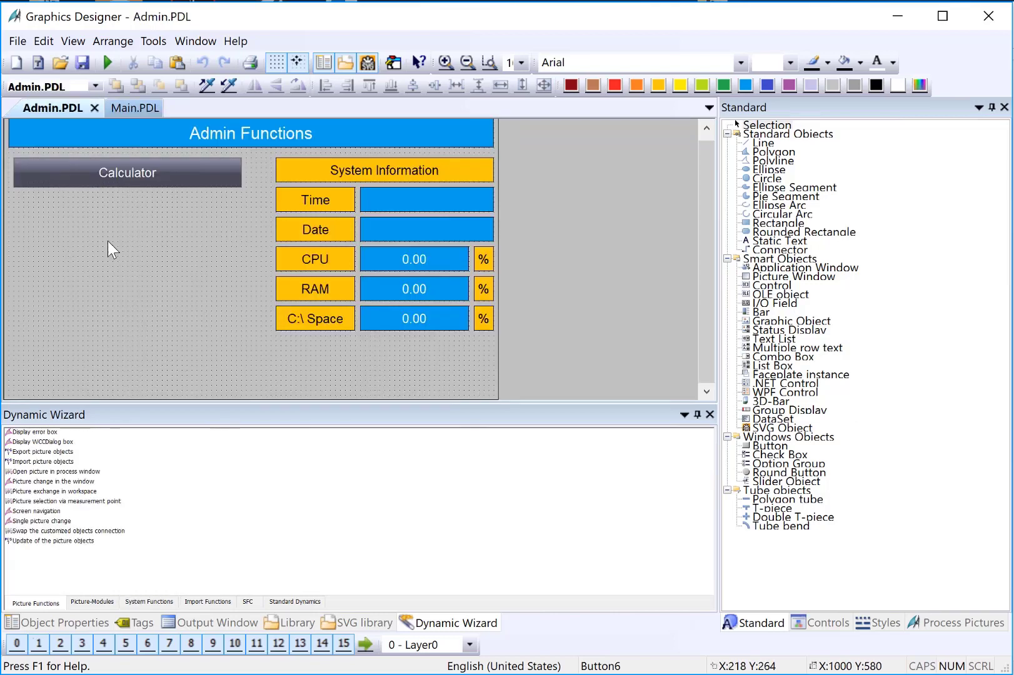